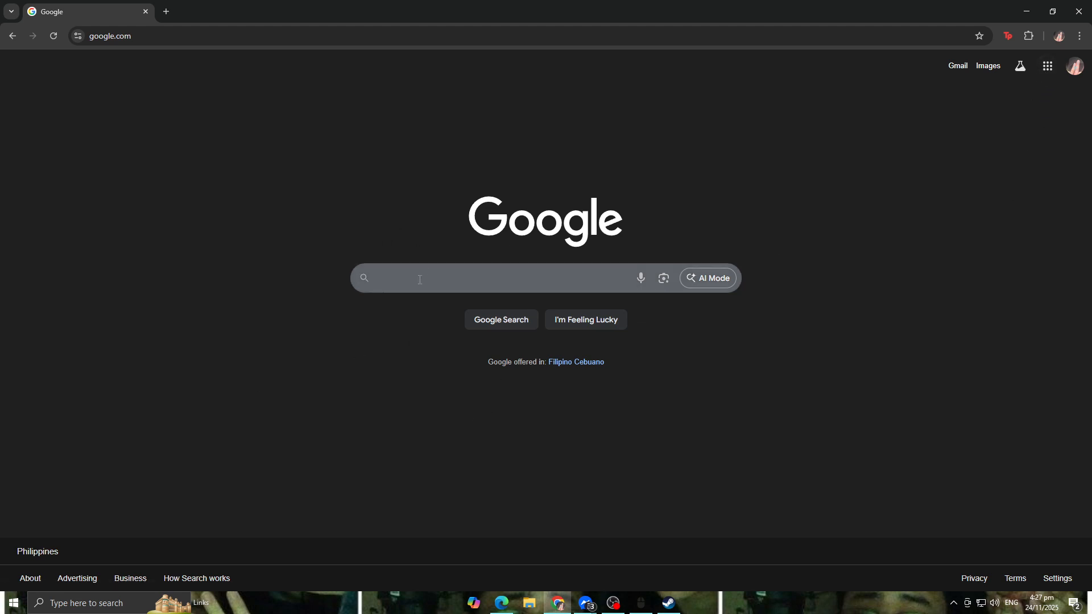
Step: Search Google for google docs using the suggested entry
{"action": "left_click", "coordinate": [390, 278]}
{"action": "type", "text": "go"}
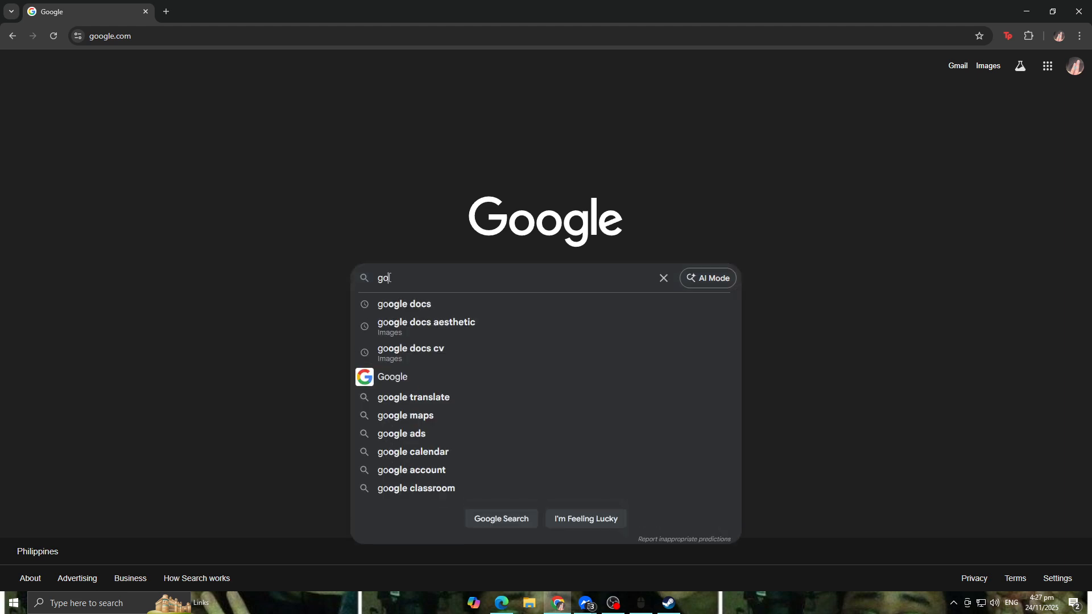
{"action": "left_click", "coordinate": [414, 308]}
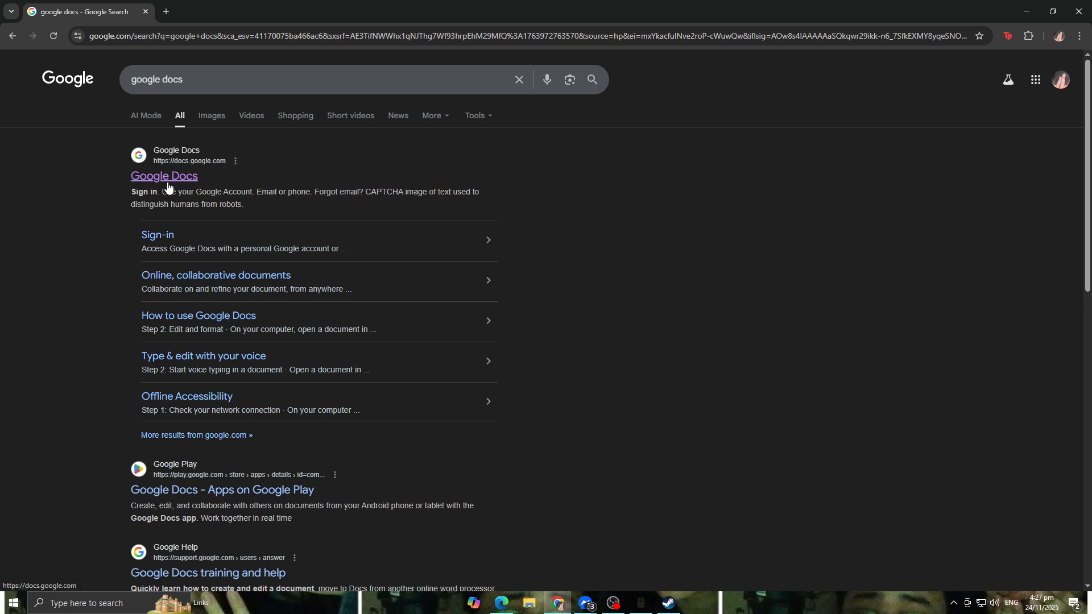
Step: Rearrange the Google apps launcher, moving the Docs icon into the top row beside Account
{"action": "scroll", "coordinate": [812, 230], "scroll_direction": "down", "scroll_amount": 1}
{"action": "scroll", "coordinate": [813, 233], "scroll_direction": "up", "scroll_amount": 1}
{"action": "left_click", "coordinate": [1029, 86]}
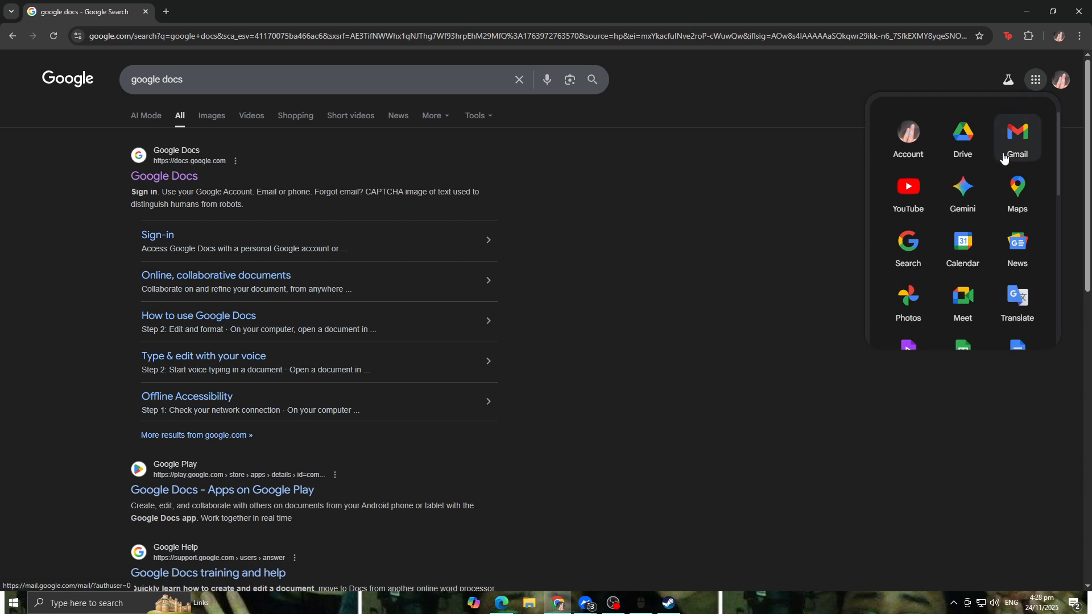
{"action": "scroll", "coordinate": [1016, 171], "scroll_direction": "down", "scroll_amount": 1}
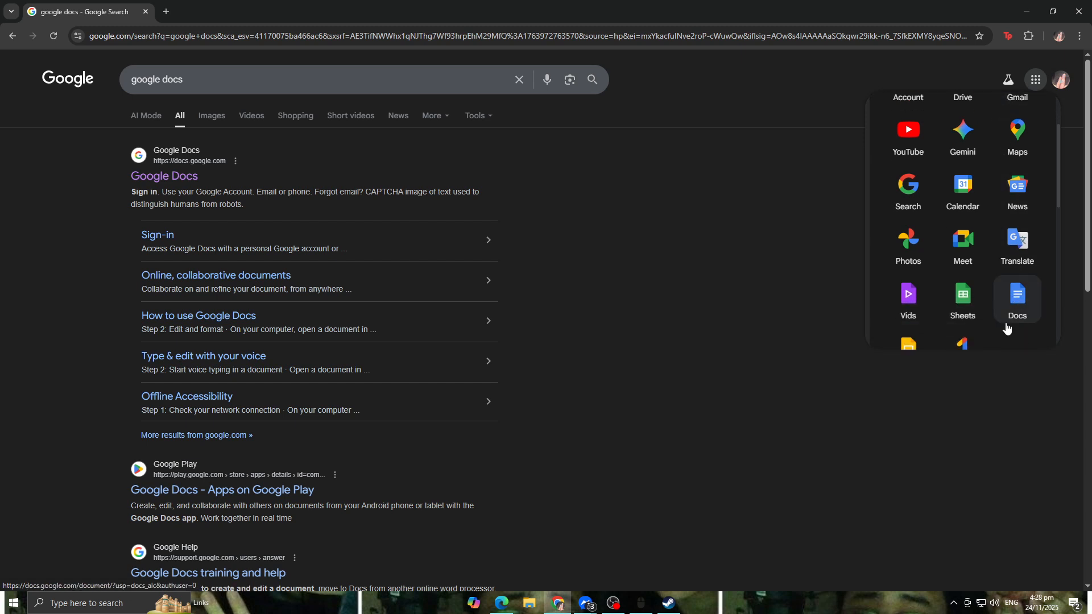
{"action": "left_click_drag", "start_coordinate": [1021, 318], "coordinate": [958, 106]}
{"action": "scroll", "coordinate": [963, 211], "scroll_direction": "up", "scroll_amount": 1}
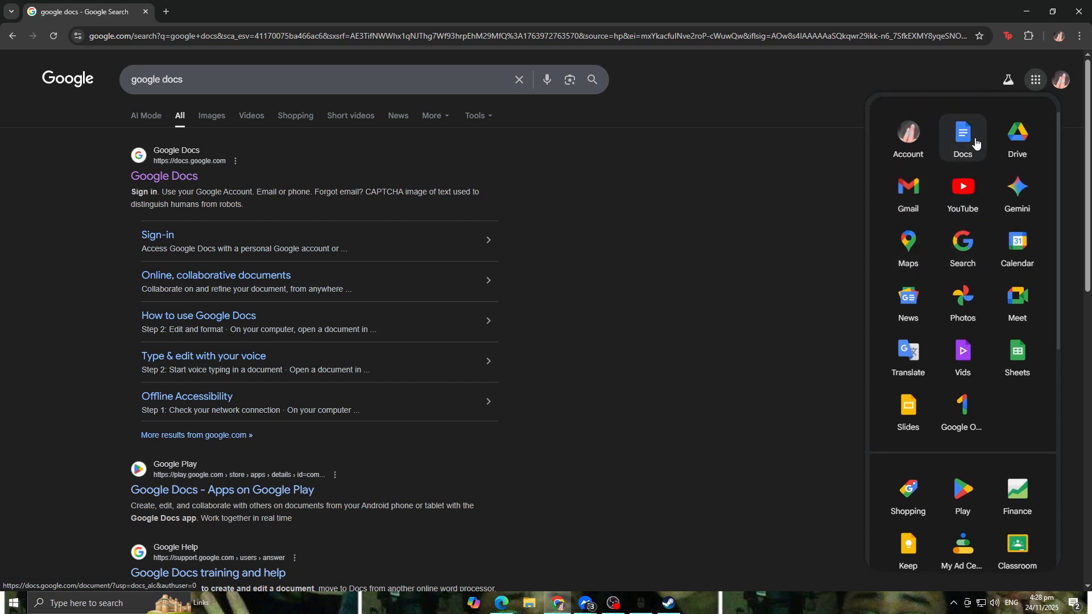
Step: Open Docs from the apps launcher and start a blank document
{"action": "left_click", "coordinate": [1084, 394]}
{"action": "left_click", "coordinate": [1035, 80]}
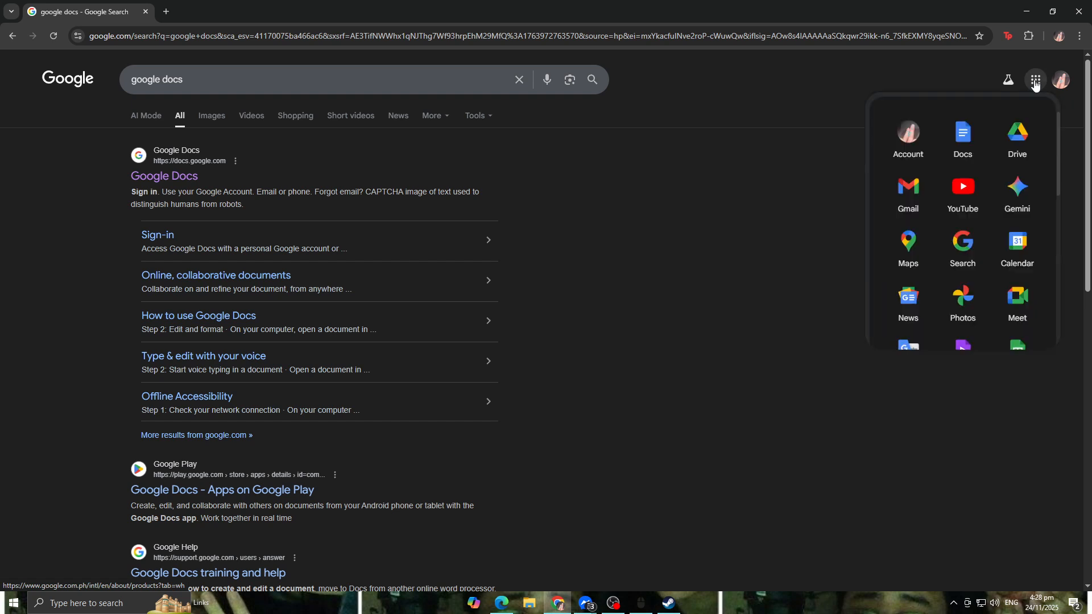
{"action": "left_click", "coordinate": [970, 141]}
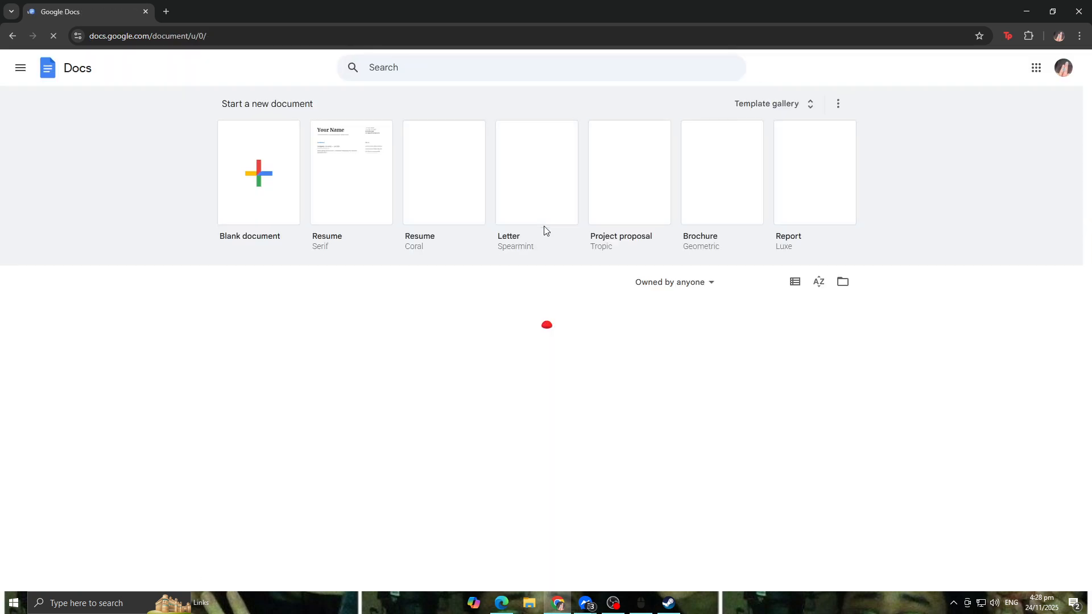
{"action": "left_click", "coordinate": [264, 185]}
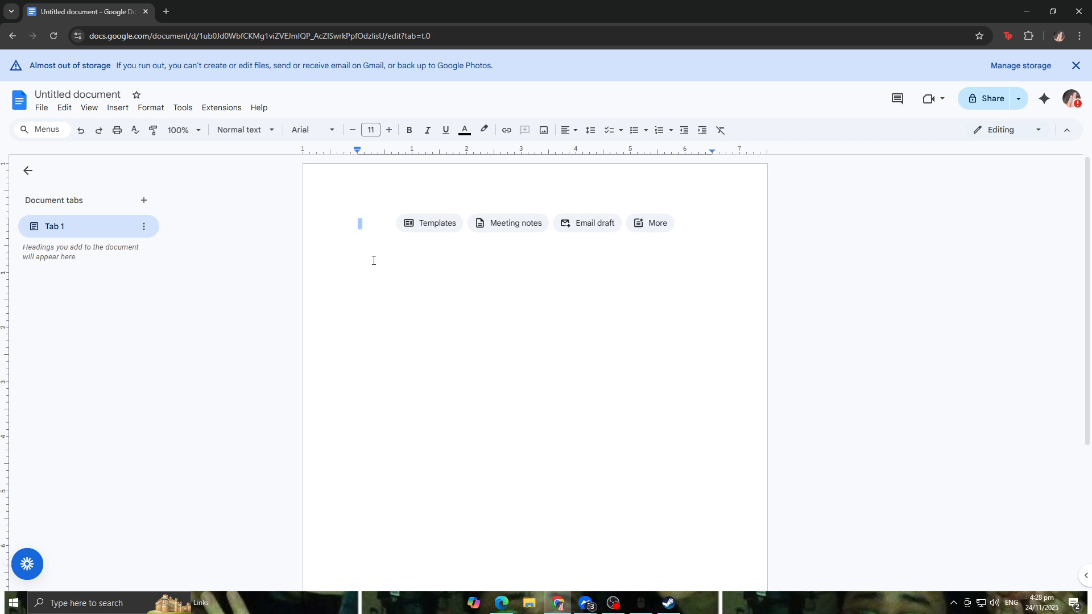
{"action": "left_click", "coordinate": [362, 227]}
{"action": "type", "text": "Klent"}
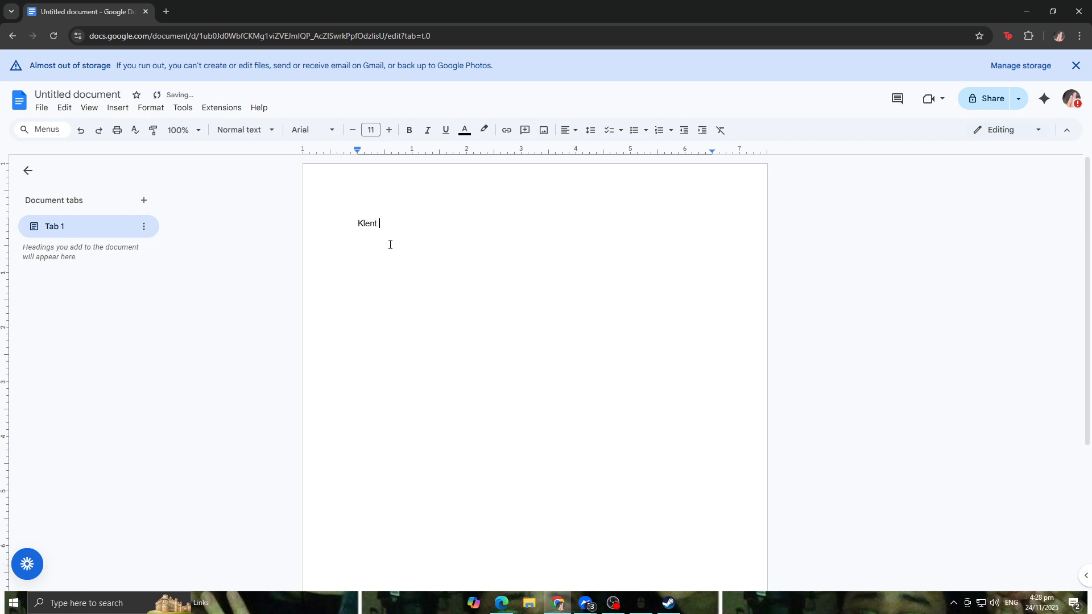
{"action": "key", "text": "BackSpace"}
{"action": "key", "text": "BackSpace"}
{"action": "key", "text": "BackSpace"}
{"action": "key", "text": "BackSpace"}
{"action": "key", "text": "BackSpace"}
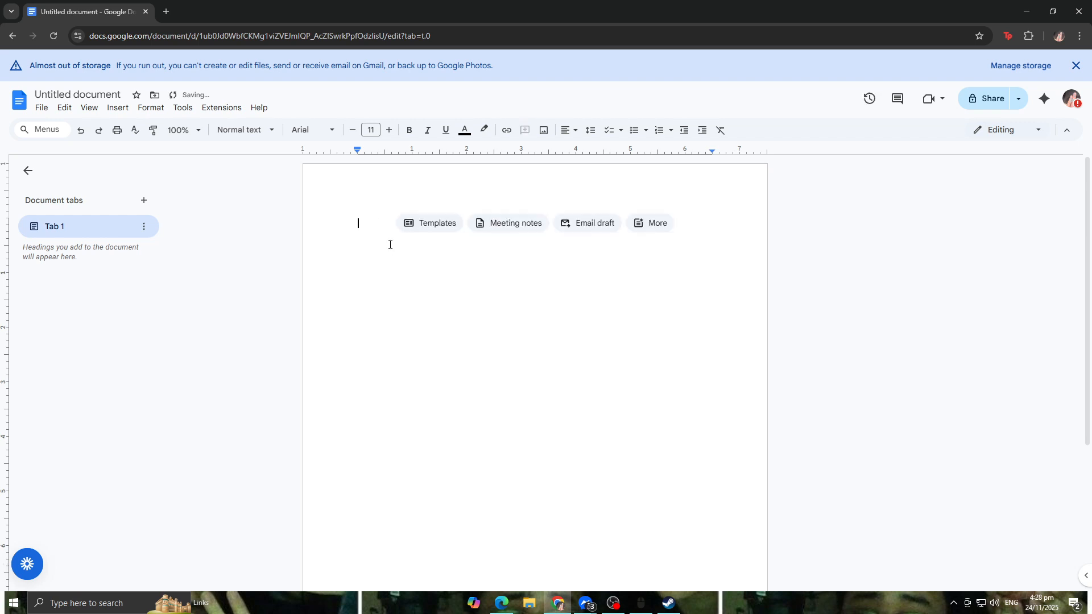
Step: Type the line 'Guide Glimpse is cool' in the document
{"action": "type", "text": "Guide Gl"}
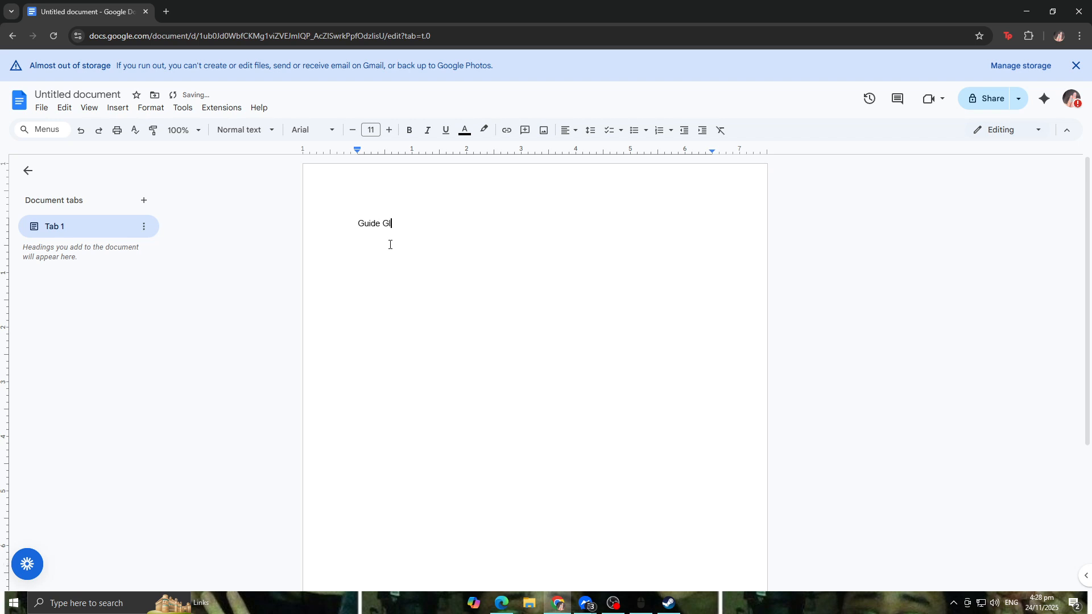
{"action": "type", "text": "impse is cool"}
Step: Set the word 'Guide' to the Impact font
{"action": "left_click", "coordinate": [319, 131]}
{"action": "left_click", "coordinate": [318, 131]}
{"action": "left_click_drag", "start_coordinate": [357, 227], "coordinate": [380, 223]}
{"action": "left_click", "coordinate": [312, 131]}
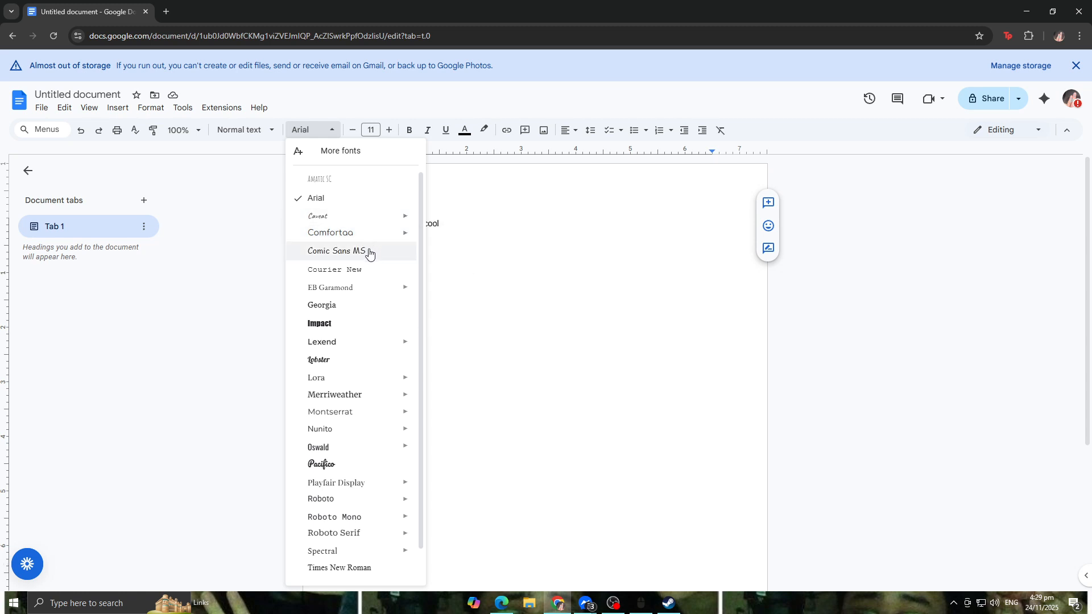
{"action": "left_click", "coordinate": [338, 330]}
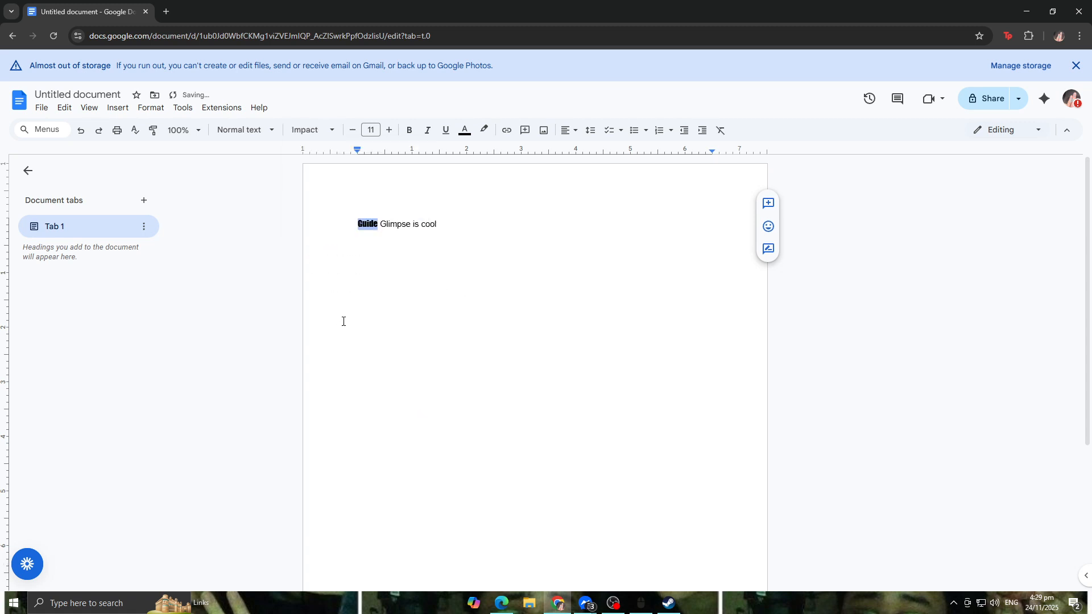
{"action": "left_click", "coordinate": [380, 232]}
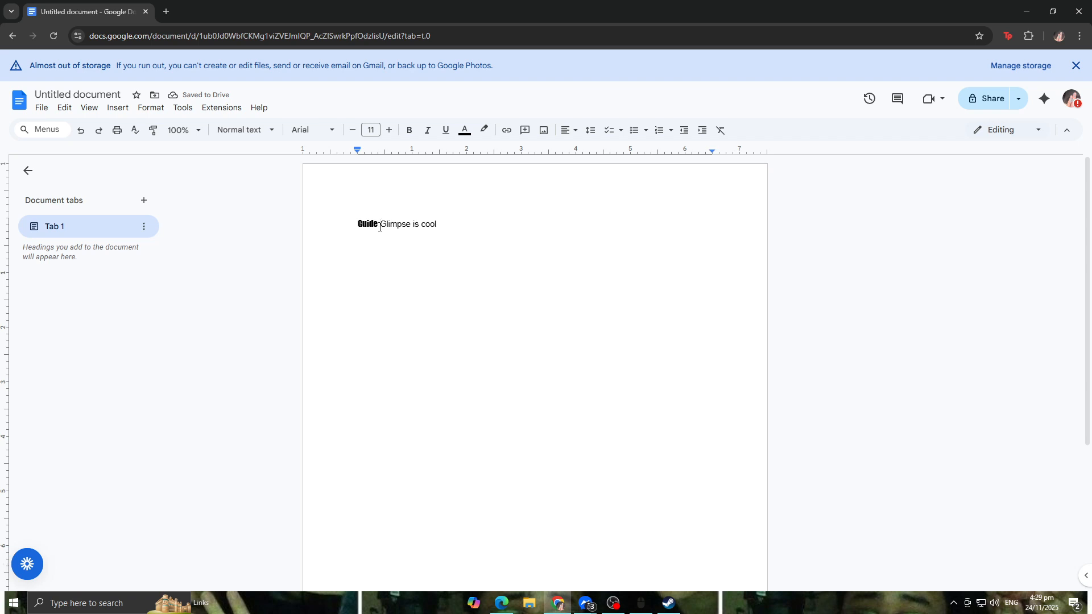
Step: Set the word 'Glimpse' to font size 30
{"action": "left_click_drag", "start_coordinate": [381, 223], "coordinate": [406, 224]}
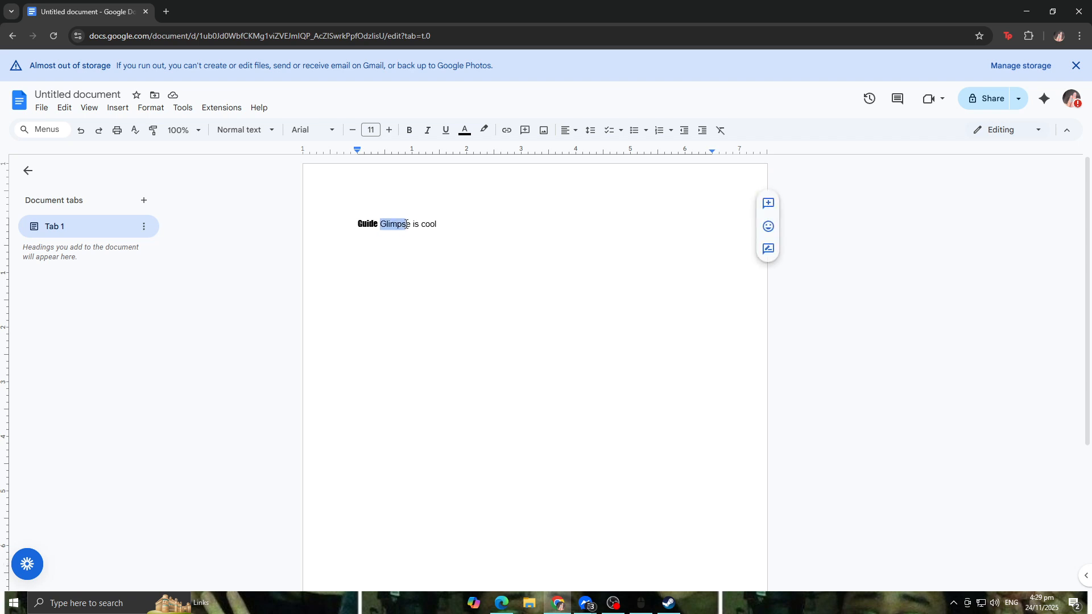
{"action": "left_click", "coordinate": [371, 130]}
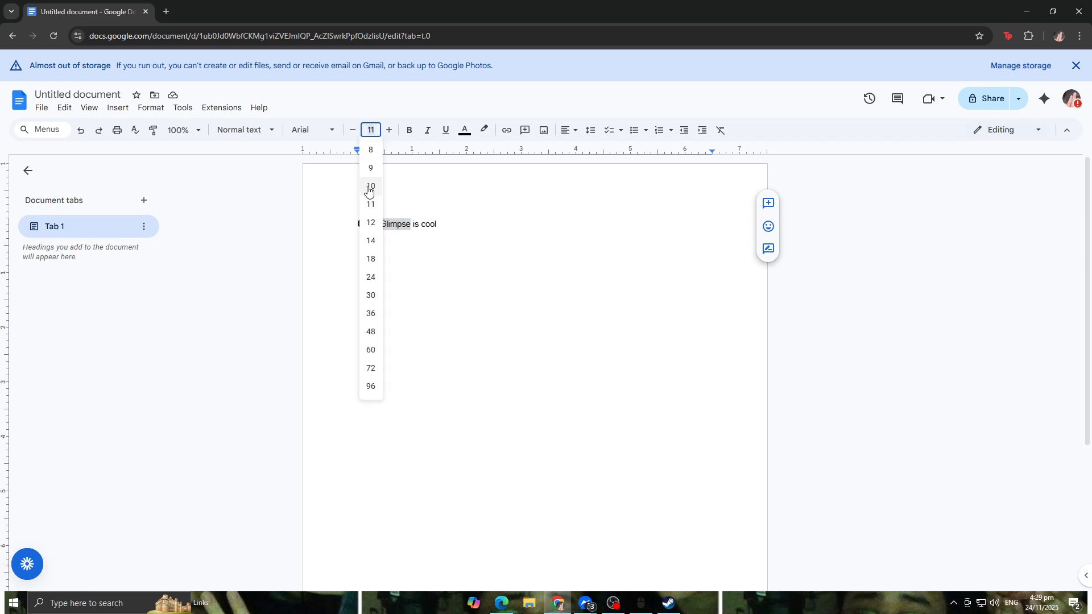
{"action": "left_click", "coordinate": [374, 295]}
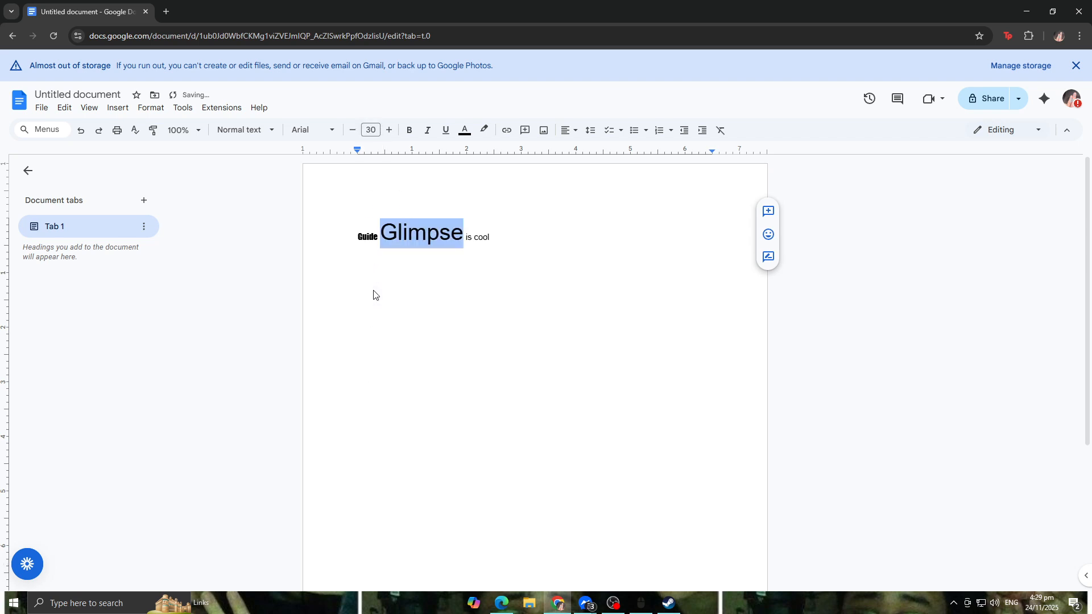
{"action": "left_click", "coordinate": [384, 207]}
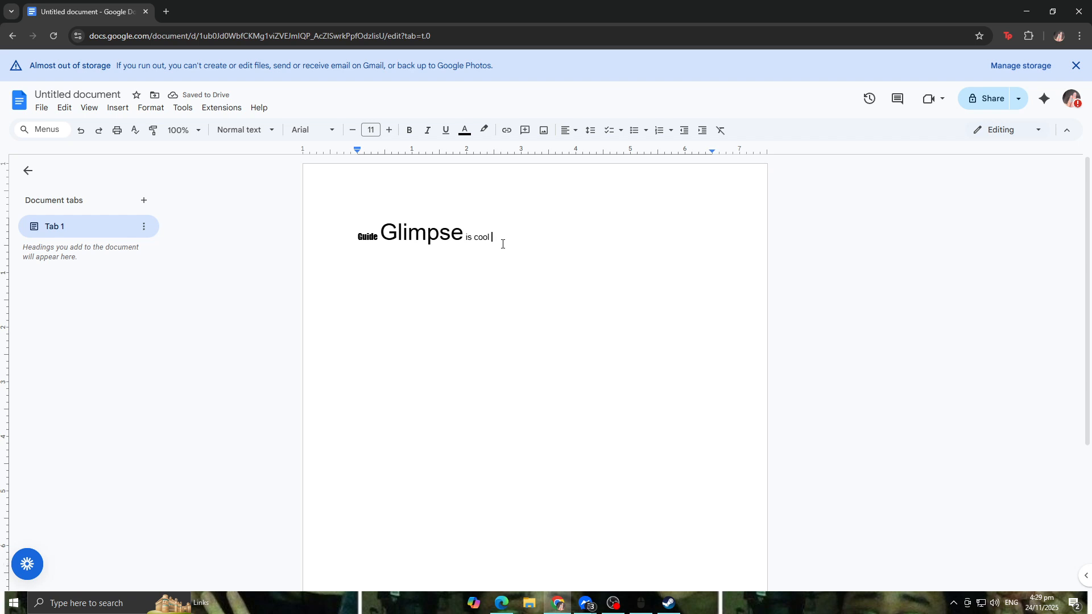
Step: Start a new line and set its font to Impact at size 20
{"action": "key", "text": "Return"}
{"action": "left_click", "coordinate": [327, 129]}
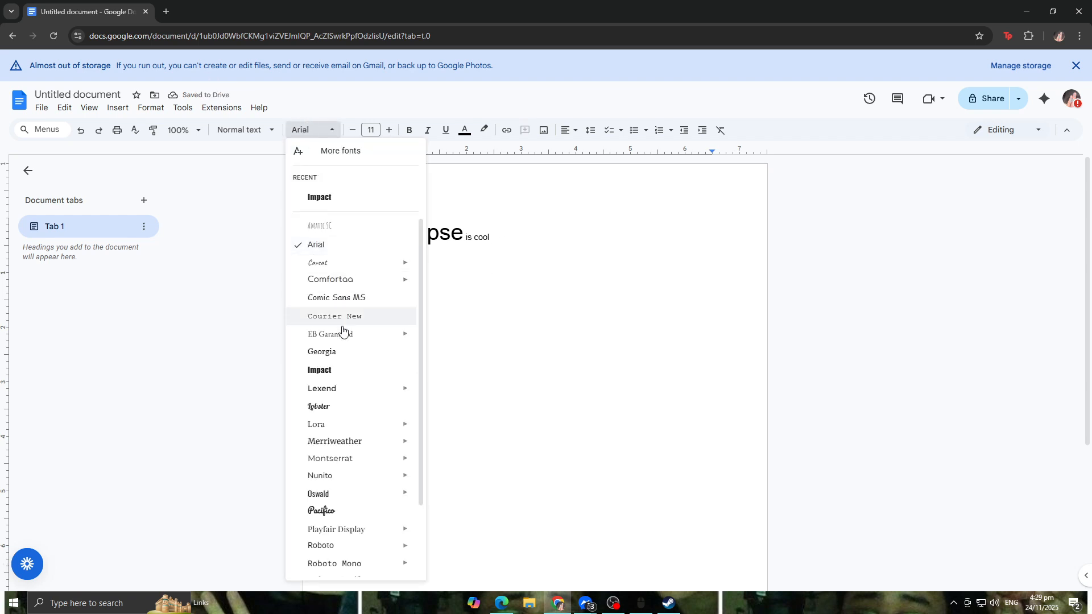
{"action": "mouse_move", "coordinate": [342, 395]}
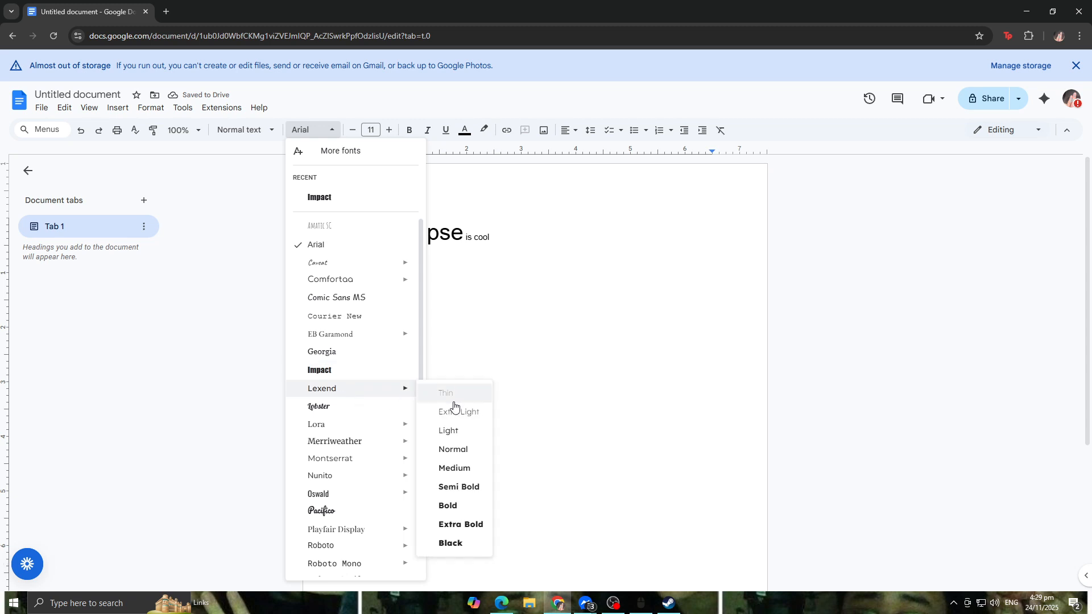
{"action": "left_click", "coordinate": [358, 370]}
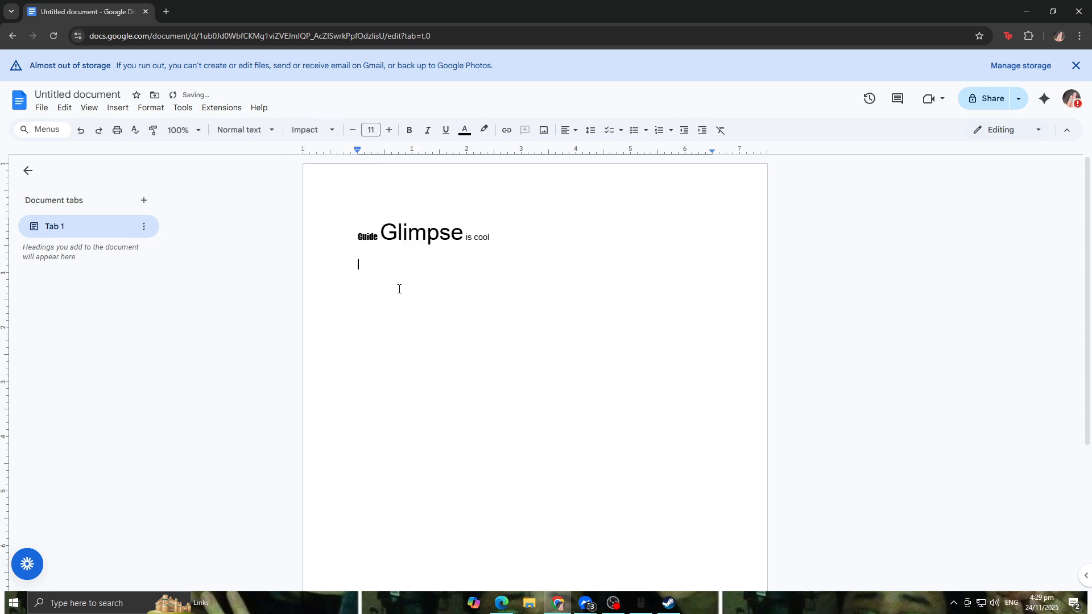
{"action": "left_click", "coordinate": [373, 130]}
{"action": "type", "text": "20"}
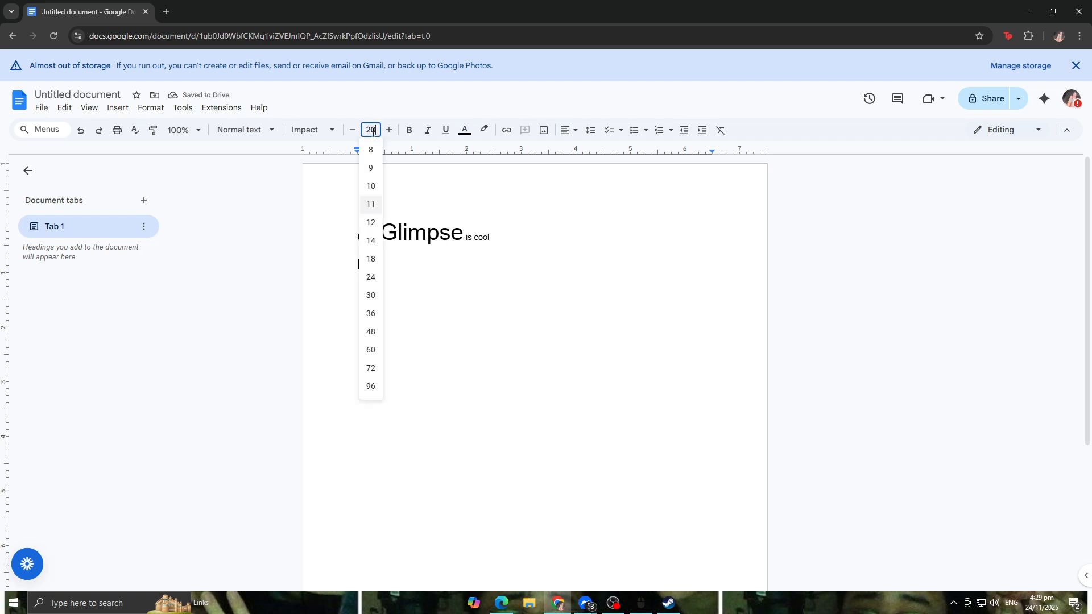
{"action": "key", "text": "Return"}
Step: Type 'Ewaeaw' on the new second line
{"action": "type", "text": "ewaeaw"}
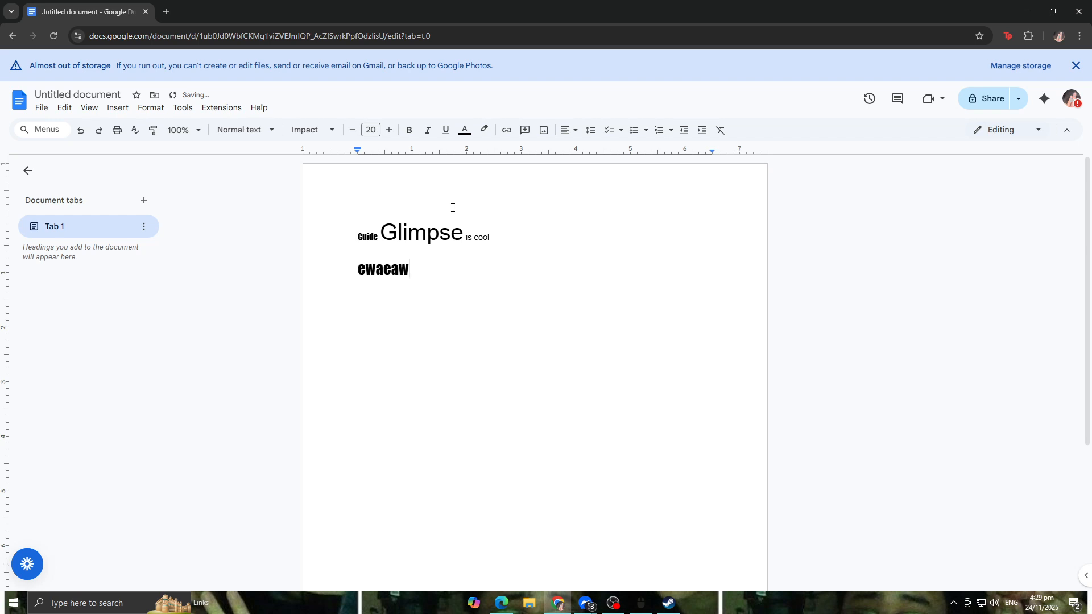
{"action": "key", "text": "Return"}
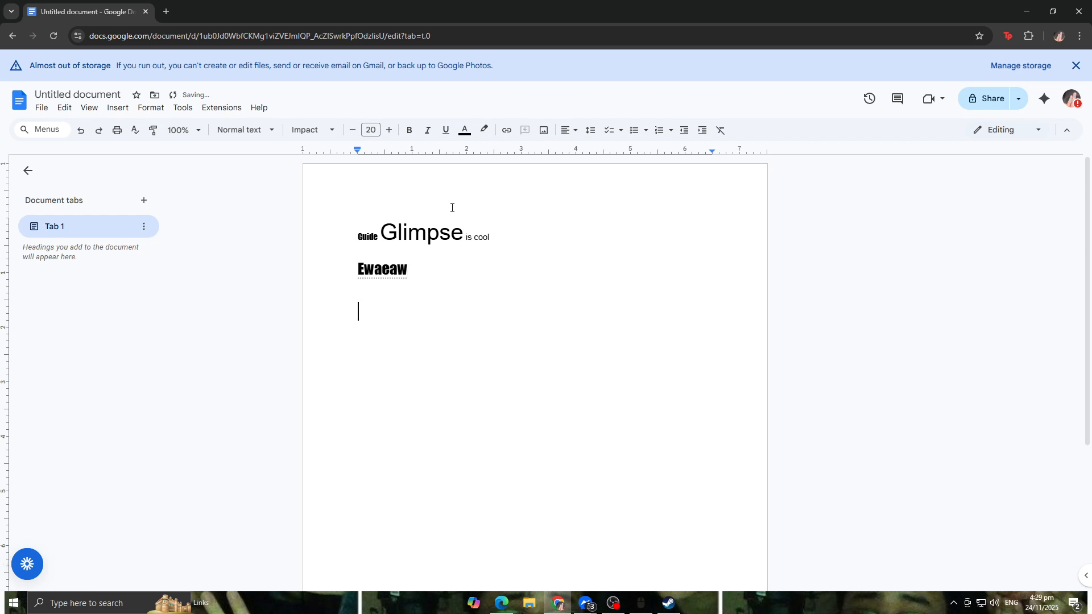
{"action": "key", "text": "BackSpace"}
Step: Make the second line's text after its first letter bold, italic and underlined
{"action": "left_click_drag", "start_coordinate": [358, 287], "coordinate": [358, 269]}
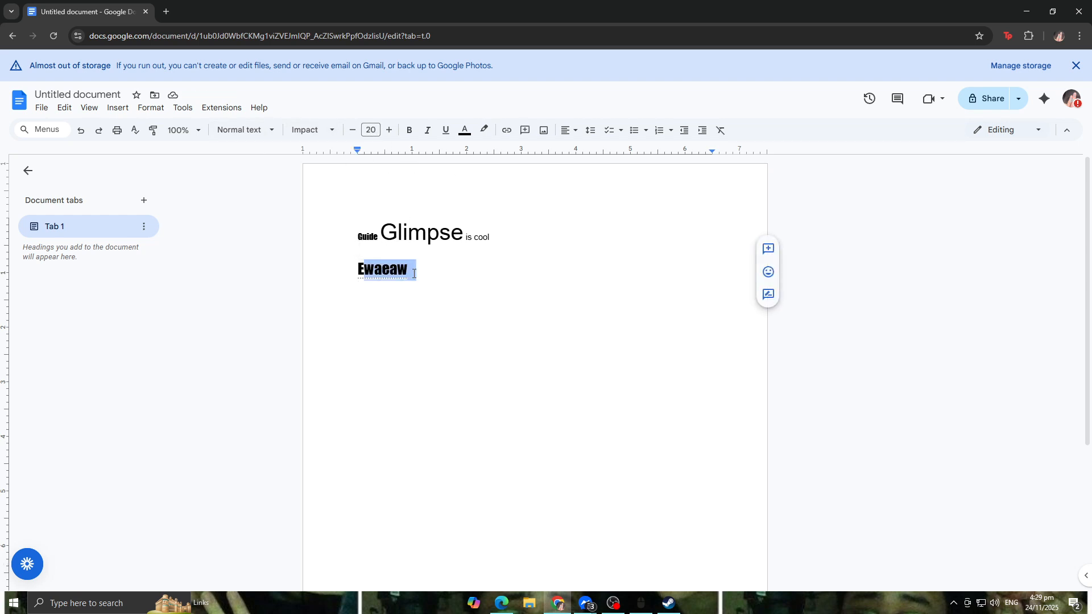
{"action": "left_click", "coordinate": [408, 131]}
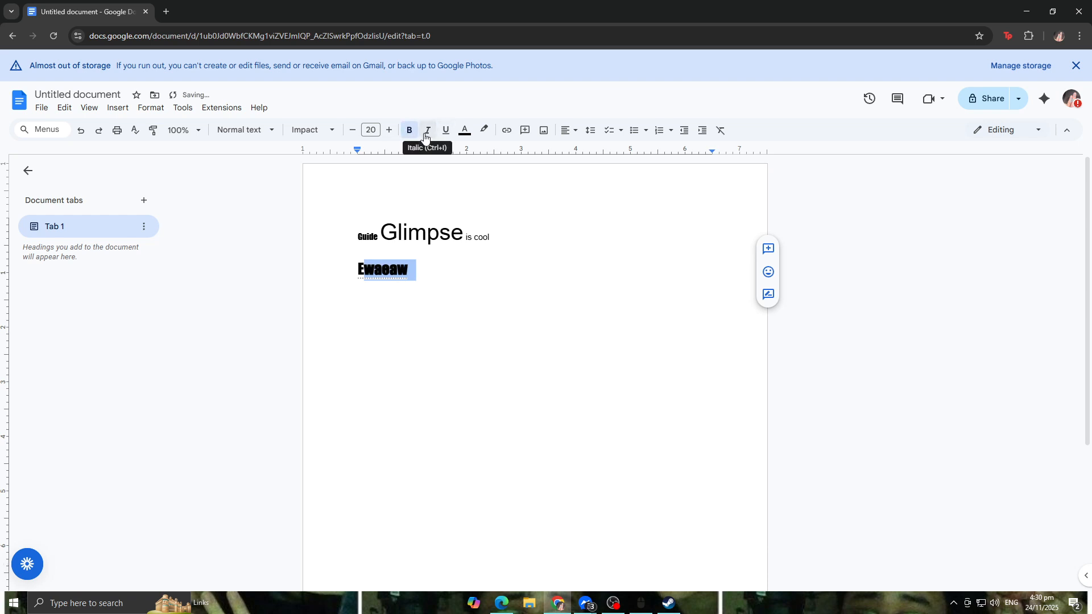
{"action": "left_click", "coordinate": [426, 135]}
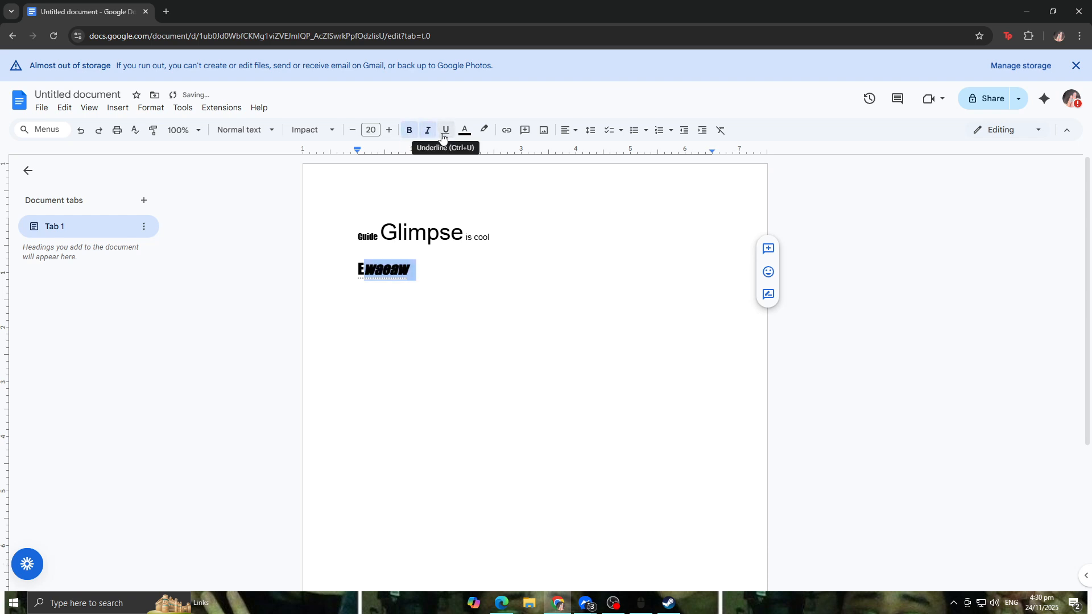
{"action": "left_click", "coordinate": [443, 136]}
Step: Change the text colour of the formatted part of 'Ewaeaw' to cyan
{"action": "left_click", "coordinate": [460, 136]}
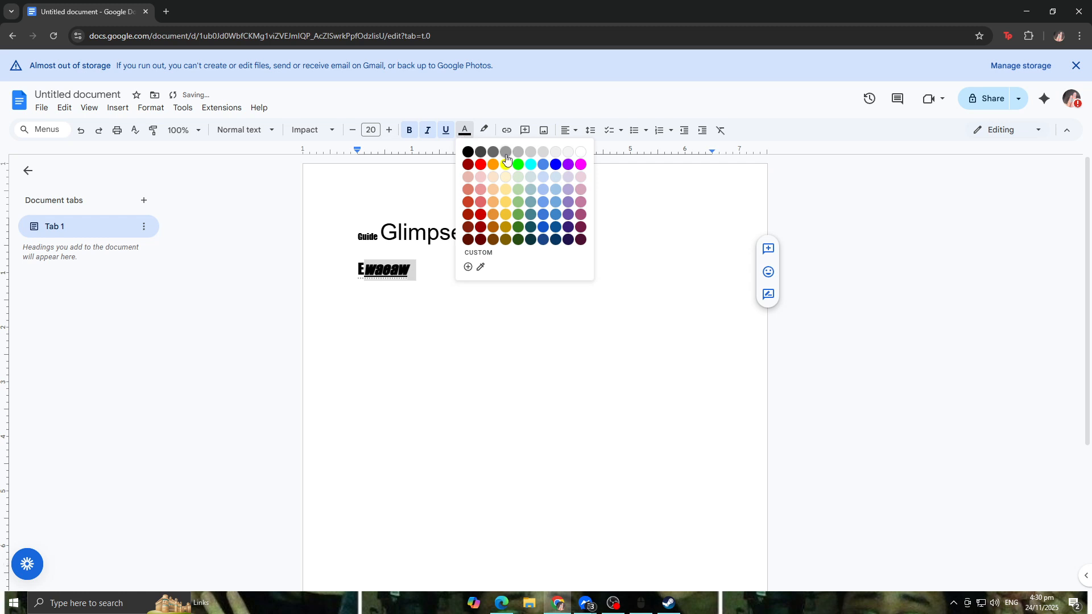
{"action": "left_click", "coordinate": [555, 165]}
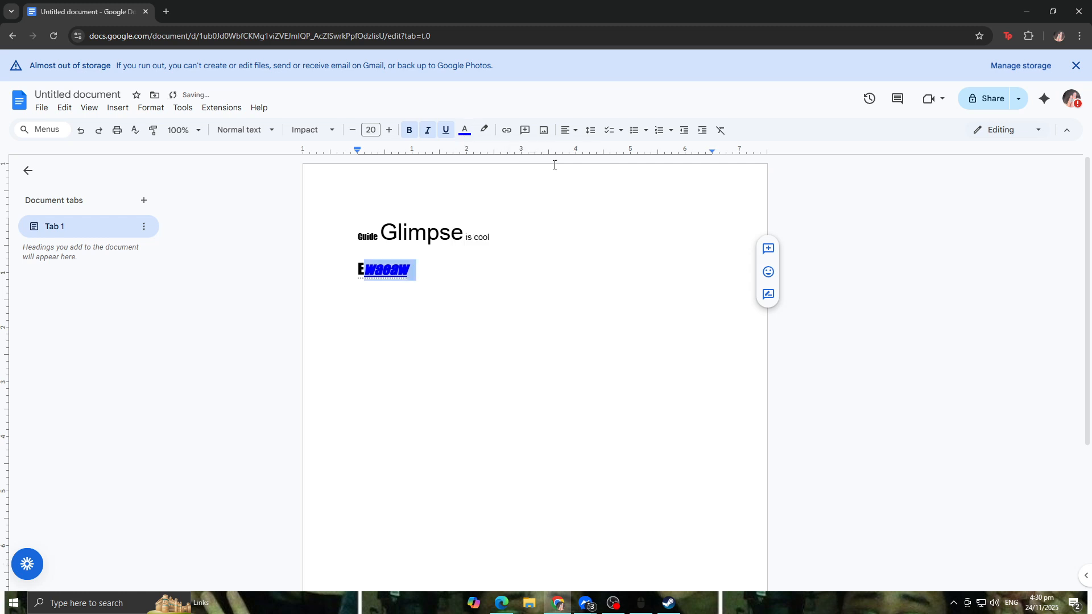
{"action": "left_click", "coordinate": [464, 129]}
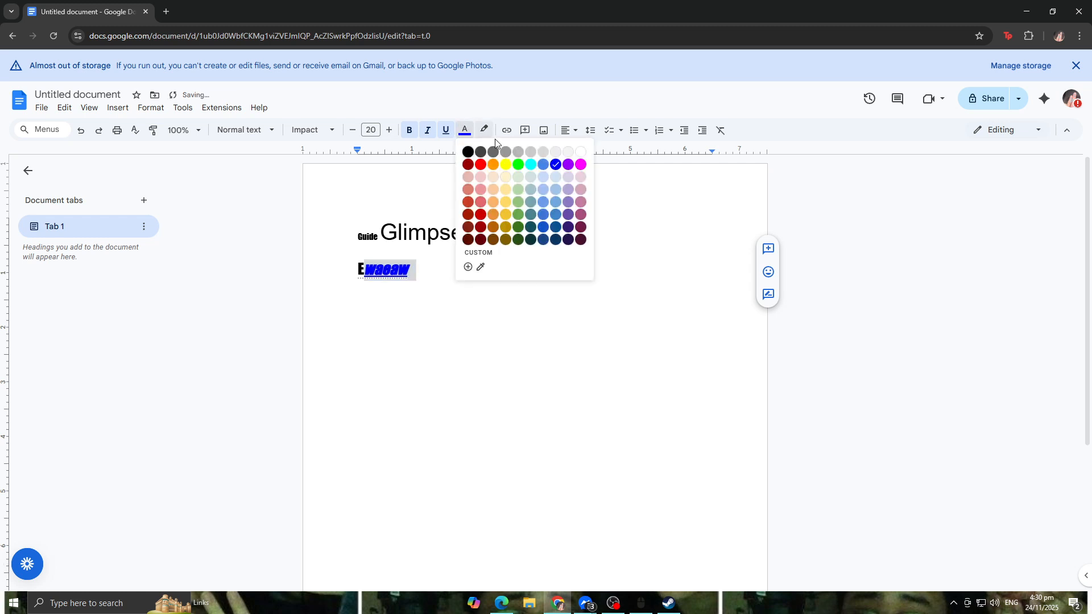
{"action": "left_click", "coordinate": [528, 165]}
{"action": "left_click", "coordinate": [501, 188]}
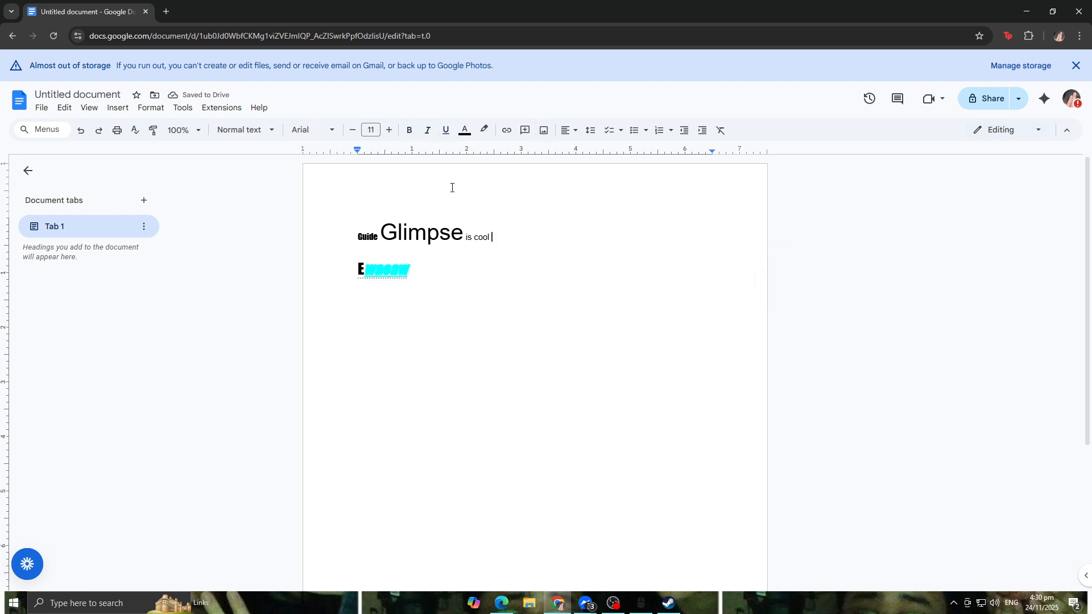
Step: Try centring and right-aligning the second line, then return it to left alignment
{"action": "double_click", "coordinate": [449, 282]}
{"action": "left_click", "coordinate": [576, 132]}
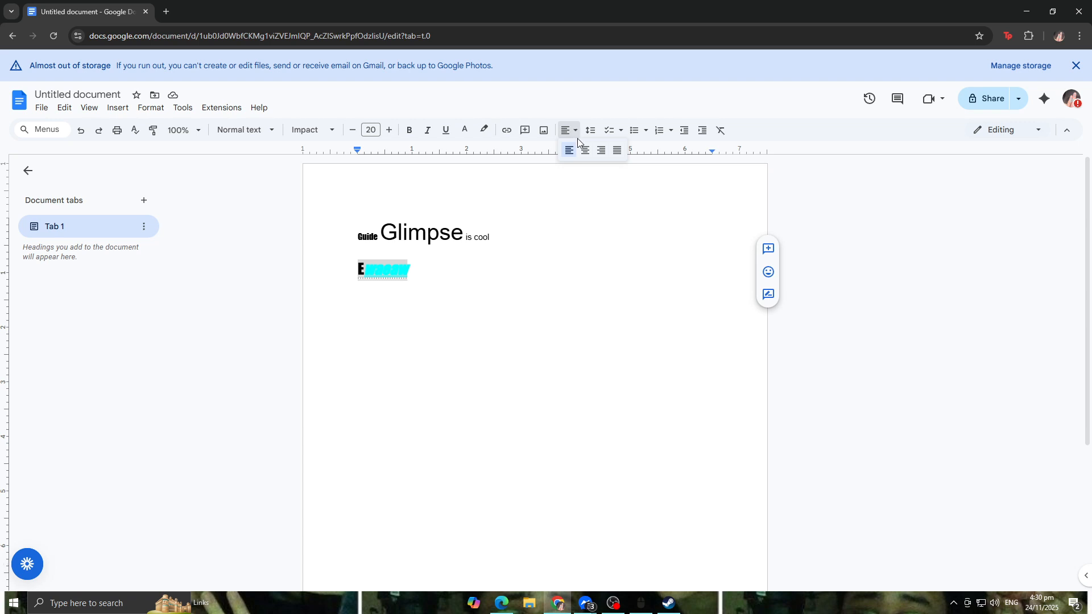
{"action": "left_click", "coordinate": [586, 153]}
{"action": "left_click", "coordinate": [572, 132]}
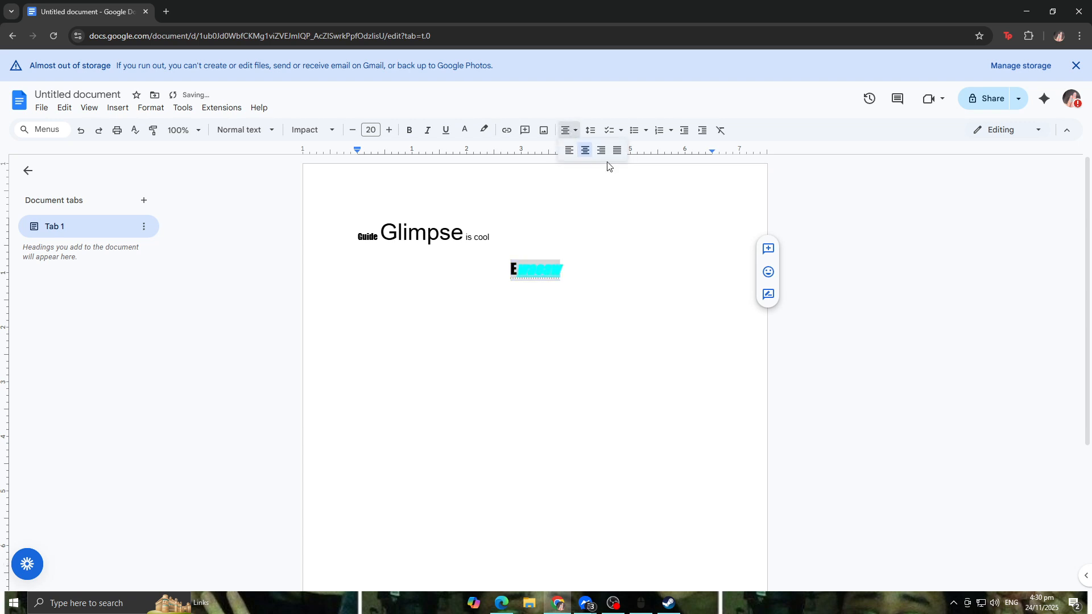
{"action": "left_click", "coordinate": [602, 150]}
{"action": "left_click", "coordinate": [575, 133]}
{"action": "left_click", "coordinate": [569, 150]}
{"action": "left_click", "coordinate": [566, 131]}
{"action": "left_click", "coordinate": [569, 150]}
Step: Add three empty lines below the second line
{"action": "left_click", "coordinate": [591, 131]}
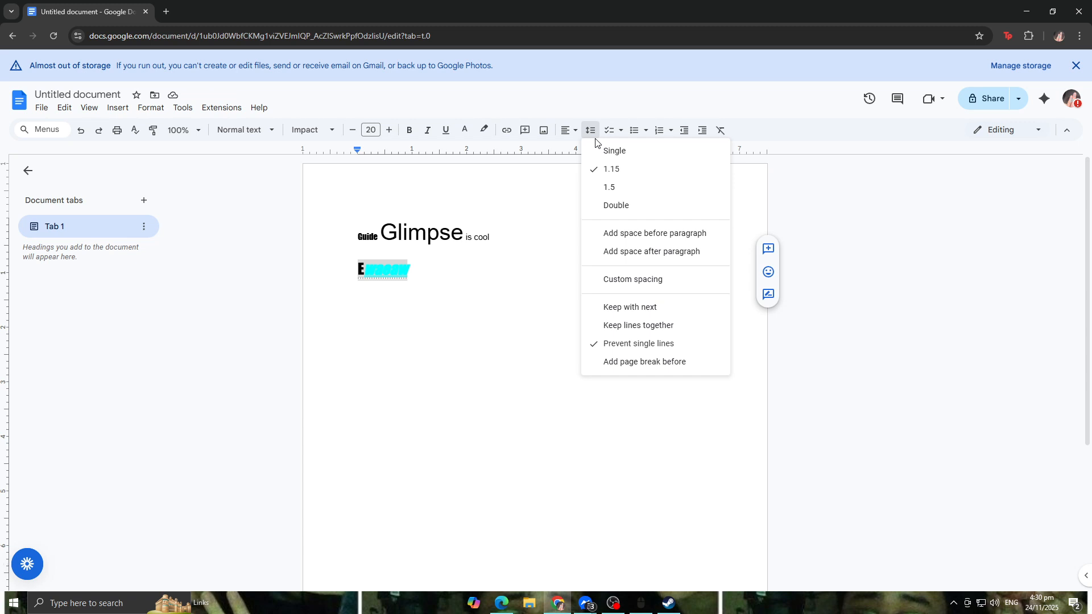
{"action": "left_click", "coordinate": [480, 273]}
{"action": "key", "text": "Return"}
{"action": "key", "text": "Return"}
{"action": "key", "text": "Return"}
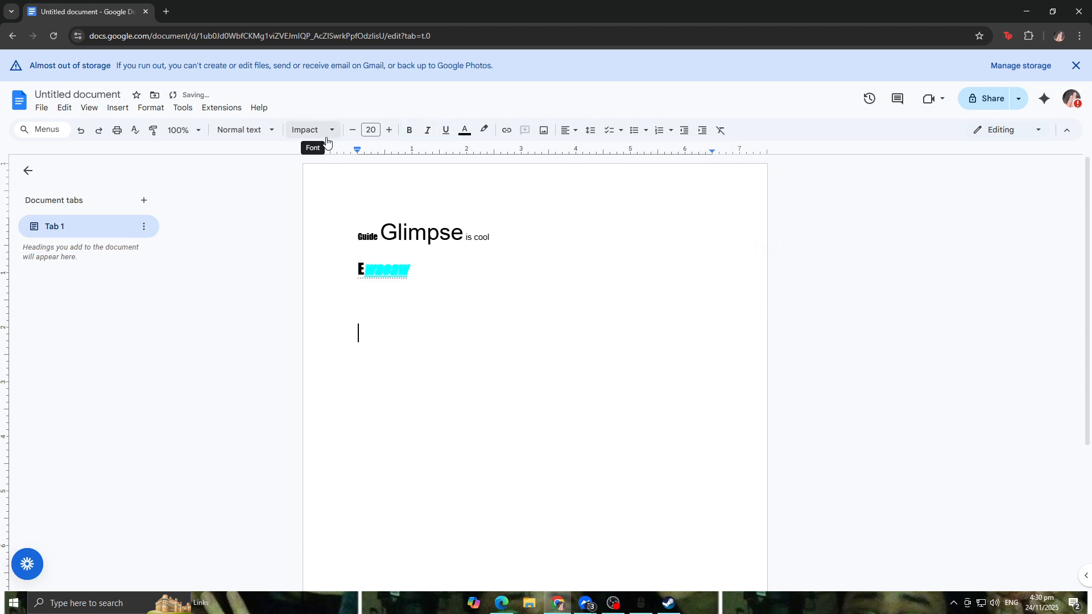
Step: Type 'Guide Glimpse is cool' on the empty line and start a new line
{"action": "type", "text": "Guide "}
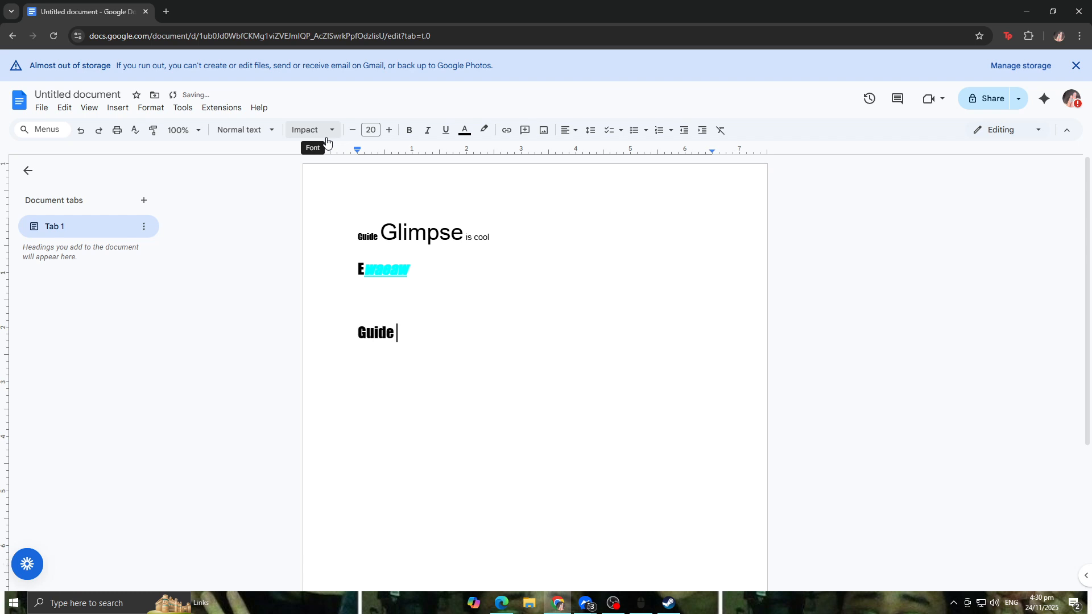
{"action": "type", "text": "Glimpse is "}
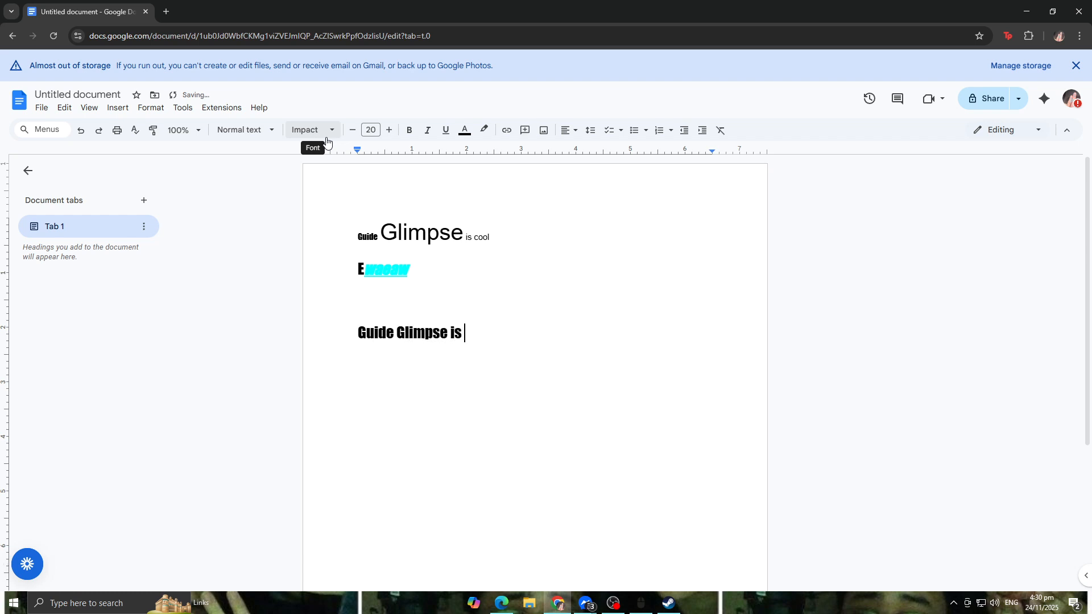
{"action": "type", "text": "coll"}
{"action": "key", "text": "BackSpace"}
{"action": "key", "text": "BackSpace"}
{"action": "type", "text": "ol"}
{"action": "key", "text": "Return"}
Step: Type 'And i love counting' and, on the next line, 'ABC 123 hehehe'
{"action": "type", "text": "And i "}
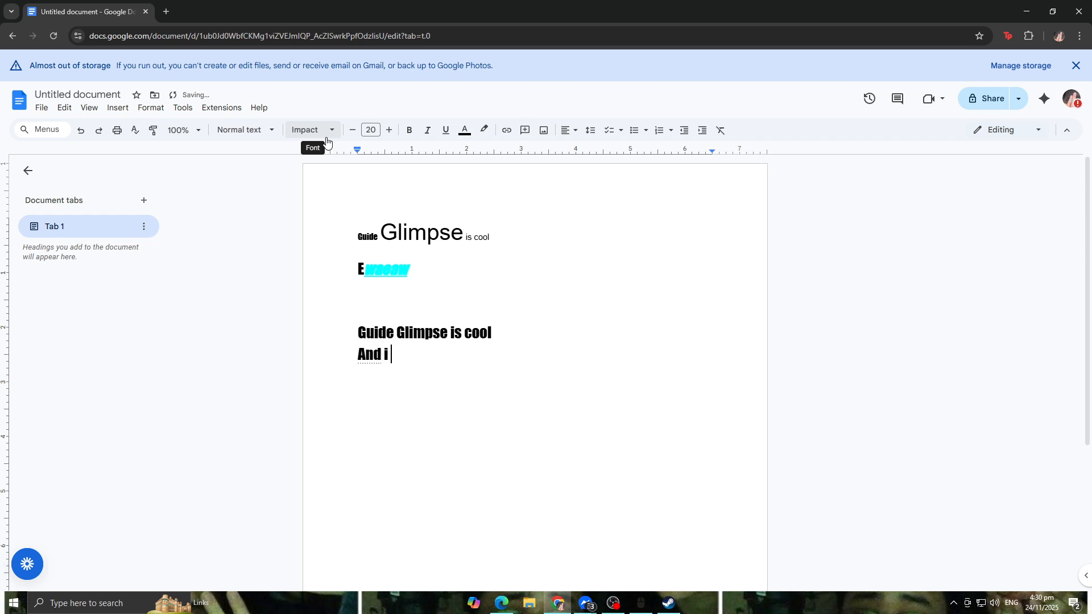
{"action": "type", "text": "love count"}
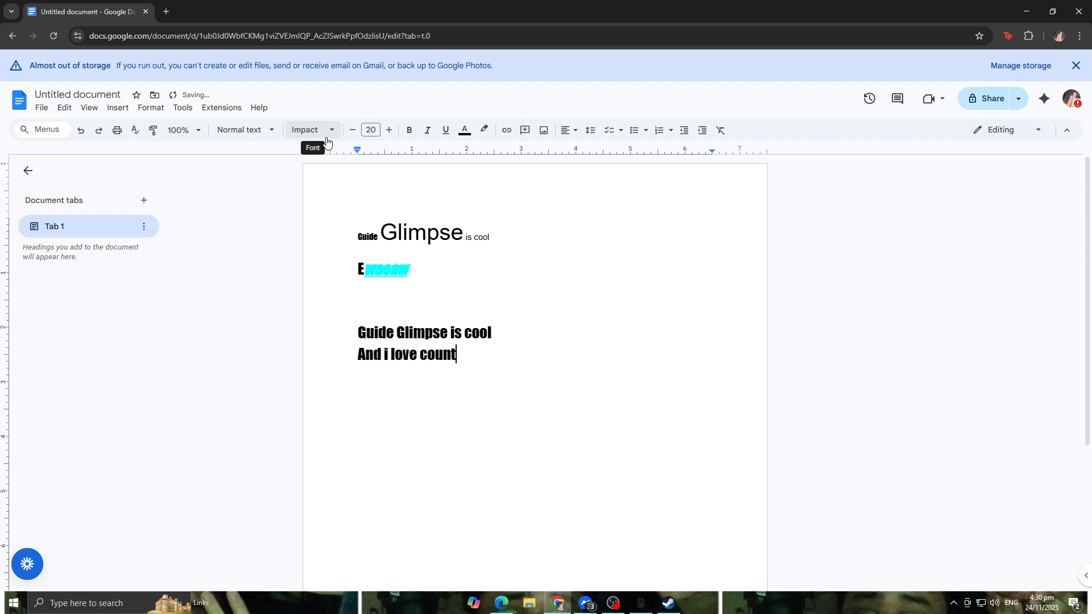
{"action": "type", "text": "ing"}
{"action": "key", "text": "Return"}
{"action": "type", "text": "ABC 123 "}
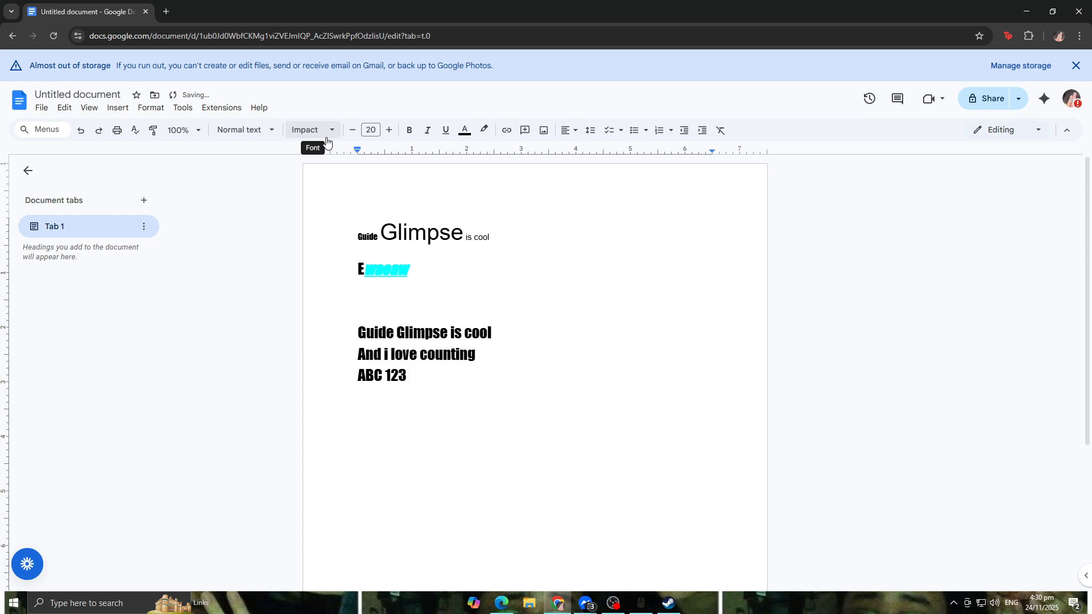
{"action": "type", "text": "hehehe"}
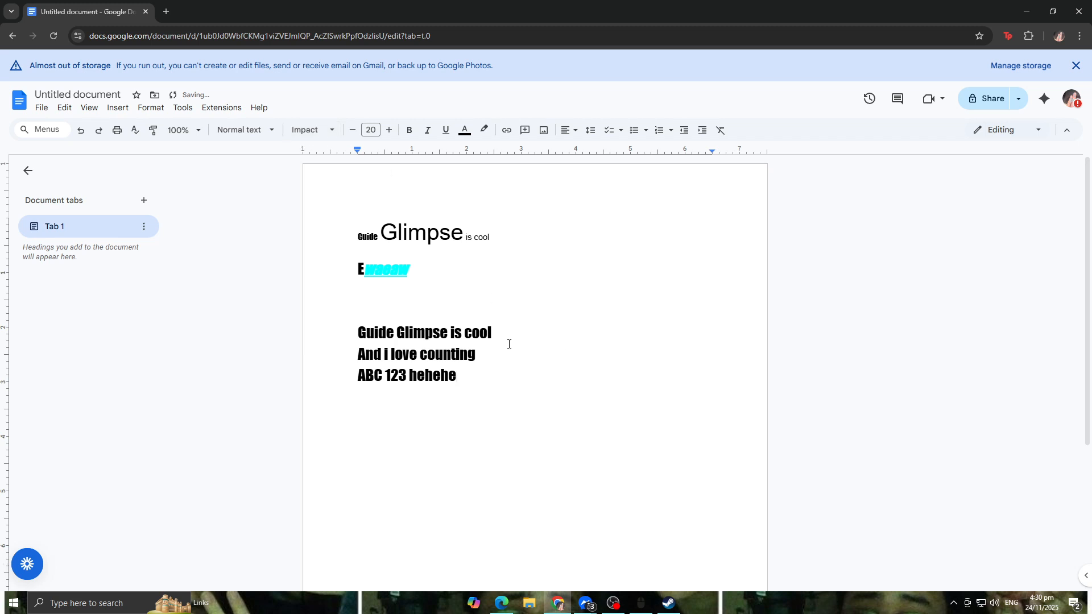
{"action": "left_click", "coordinate": [518, 332]}
{"action": "left_click", "coordinate": [590, 130]}
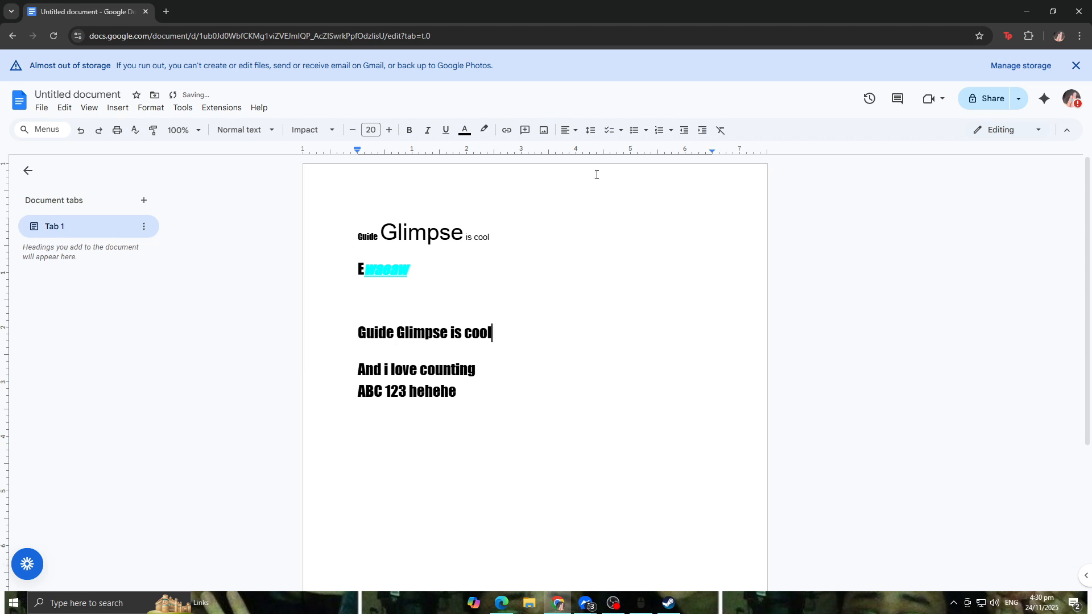
{"action": "left_click", "coordinate": [371, 357]}
{"action": "key", "text": "BackSpace"}
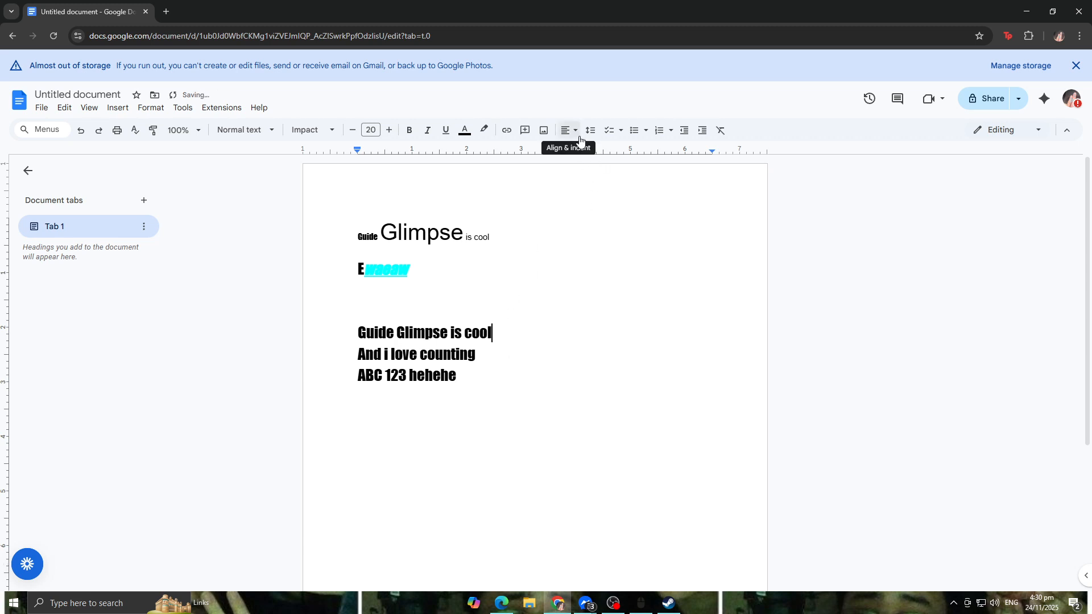
Step: Set the line spacing of the three new lines to Double
{"action": "left_click_drag", "start_coordinate": [358, 332], "coordinate": [466, 380]}
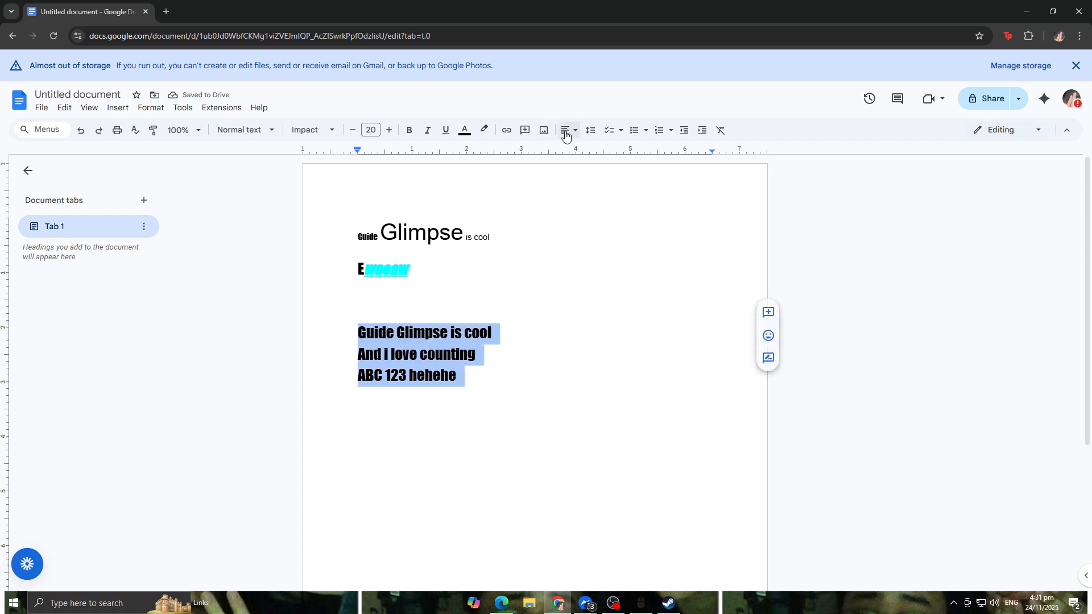
{"action": "left_click", "coordinate": [592, 131]}
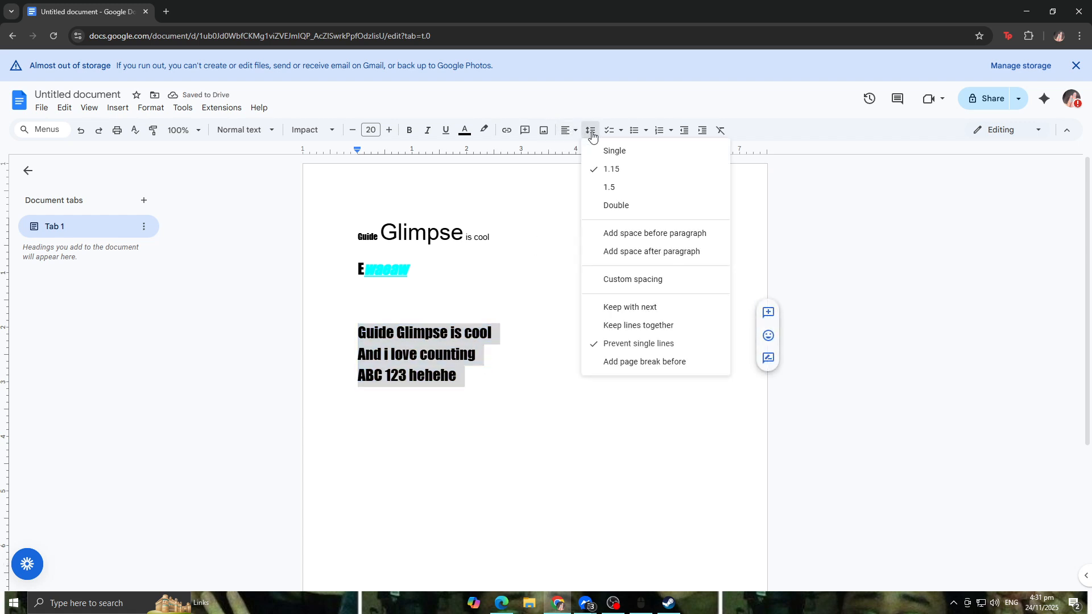
{"action": "left_click", "coordinate": [622, 207]}
{"action": "left_click", "coordinate": [362, 398]}
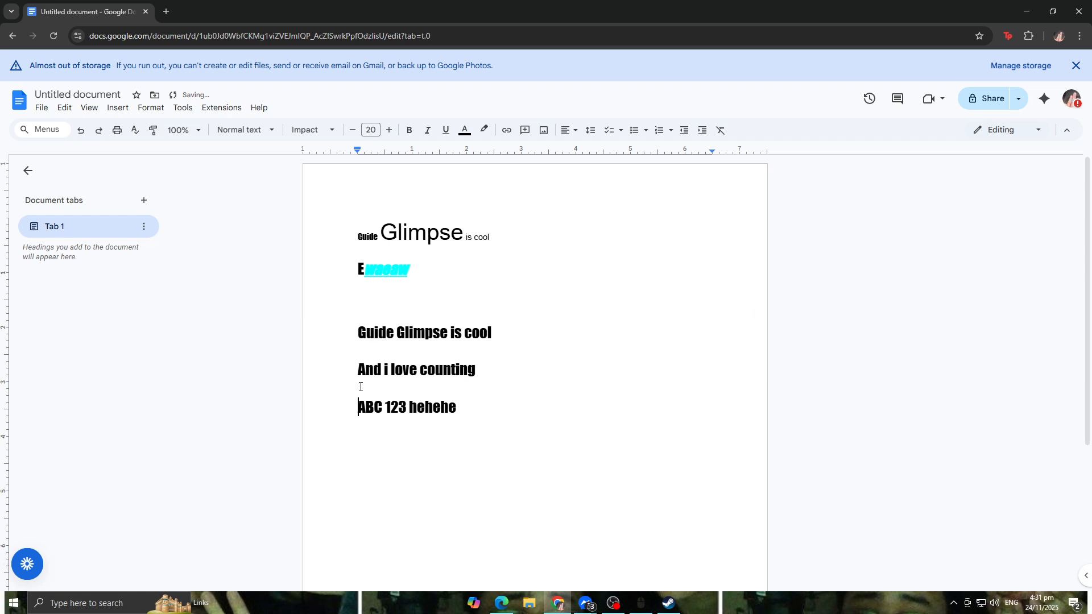
Step: Set the line spacing of the 'Guide Glimpse is cool' line back to Single
{"action": "left_click", "coordinate": [360, 330]}
{"action": "key", "text": "Up"}
{"action": "key", "text": "Up"}
{"action": "key", "text": "Down"}
{"action": "key", "text": "Down"}
{"action": "key", "text": "Down"}
{"action": "key", "text": "Up"}
{"action": "key", "text": "Up"}
{"action": "left_click", "coordinate": [592, 131]}
{"action": "left_click", "coordinate": [615, 151]}
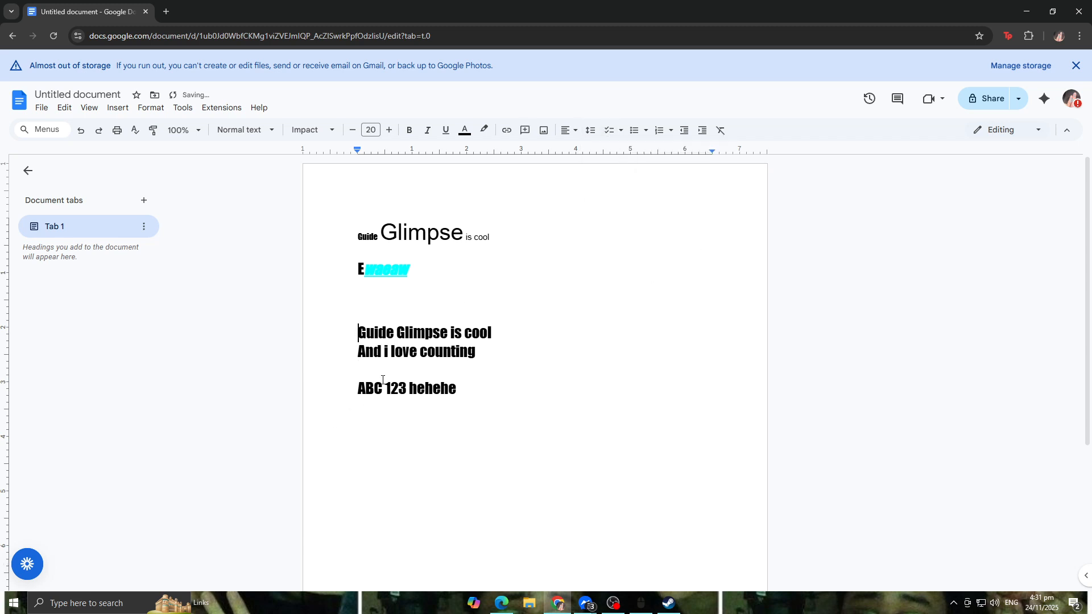
{"action": "double_click", "coordinate": [494, 368]}
{"action": "left_click_drag", "start_coordinate": [494, 392], "coordinate": [358, 332]}
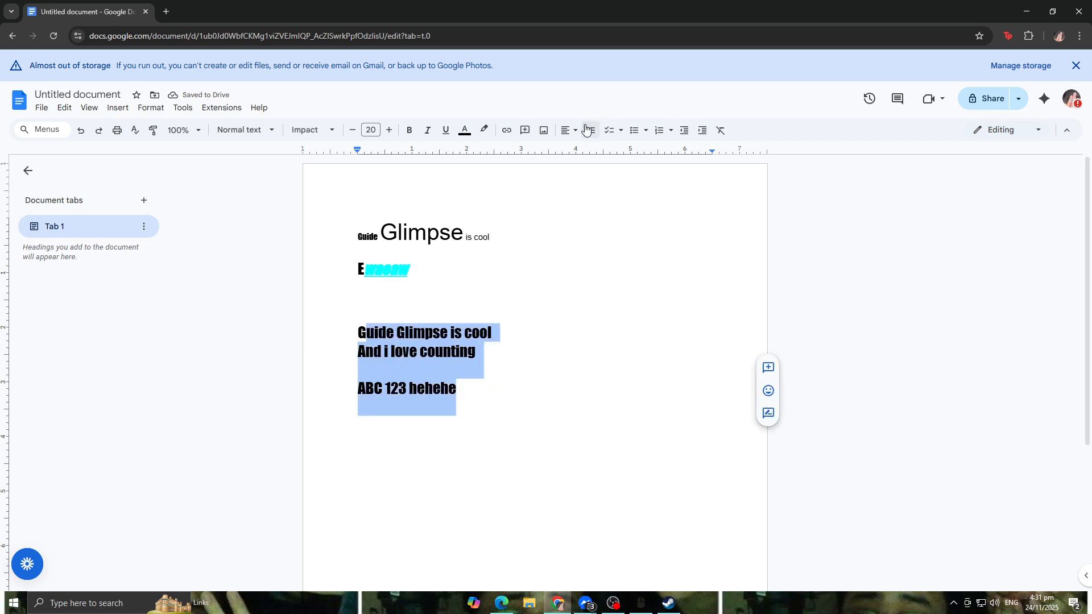
{"action": "double_click", "coordinate": [471, 401]}
{"action": "key", "text": "ctrl+z"}
{"action": "left_click", "coordinate": [475, 409]}
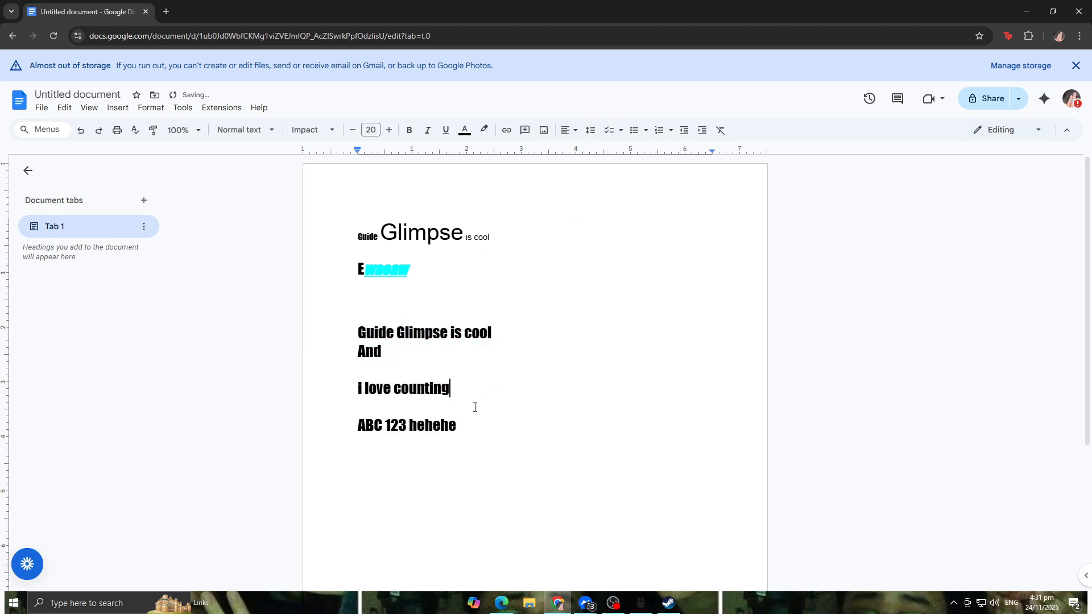
{"action": "key", "text": "ctrl+z"}
Step: Set the line spacing of all three new lines to Single
{"action": "left_click", "coordinate": [471, 398]}
{"action": "left_click_drag", "start_coordinate": [471, 398], "coordinate": [342, 334]}
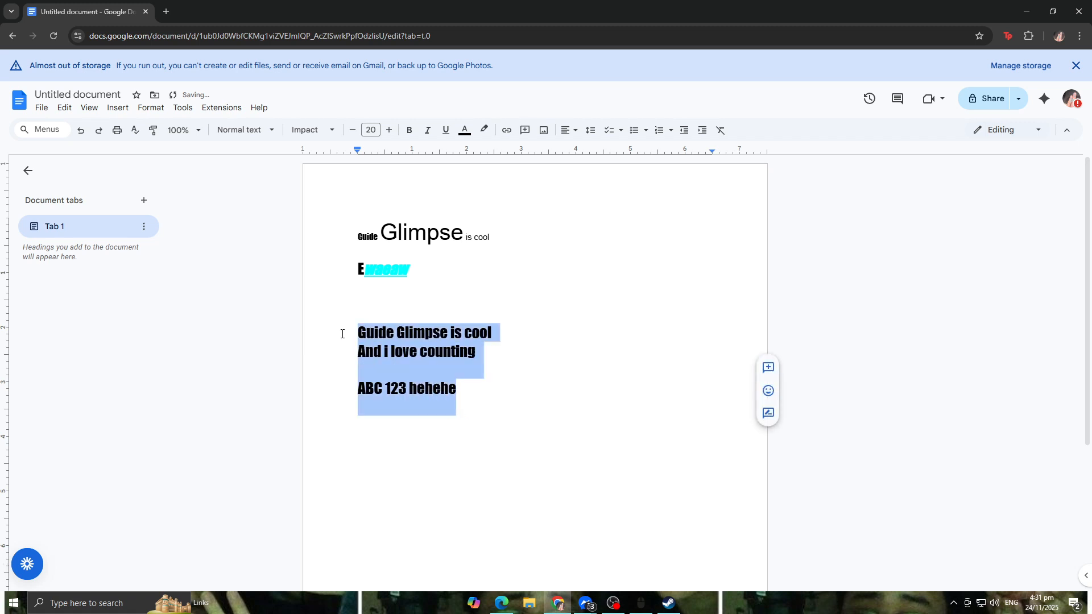
{"action": "left_click", "coordinate": [569, 130]}
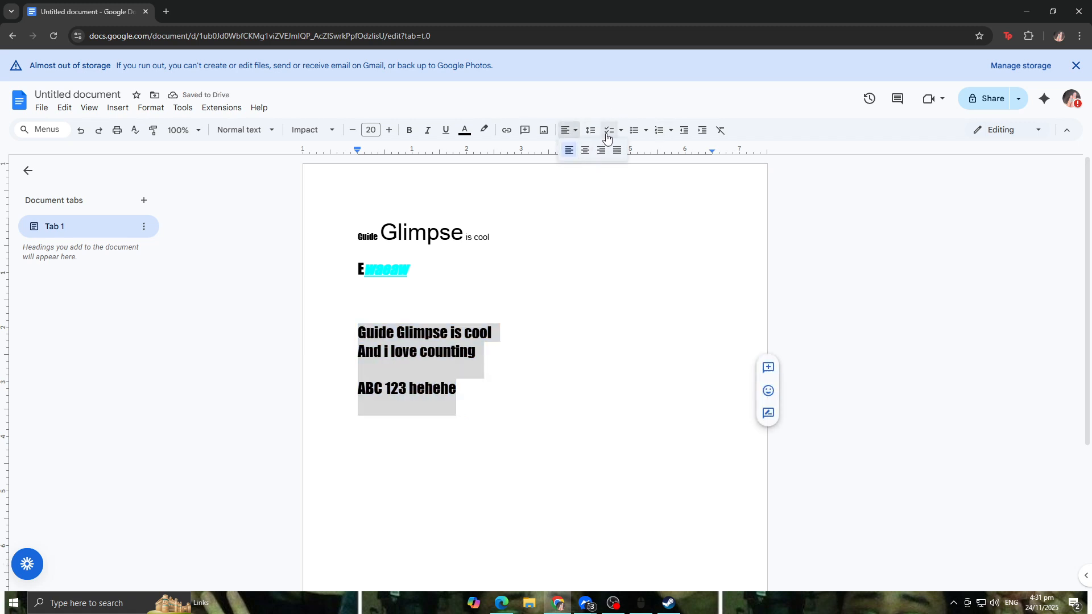
{"action": "left_click", "coordinate": [595, 133]}
{"action": "left_click", "coordinate": [615, 151]}
Step: Add space before and after the three paragraphs
{"action": "left_click", "coordinate": [591, 130]}
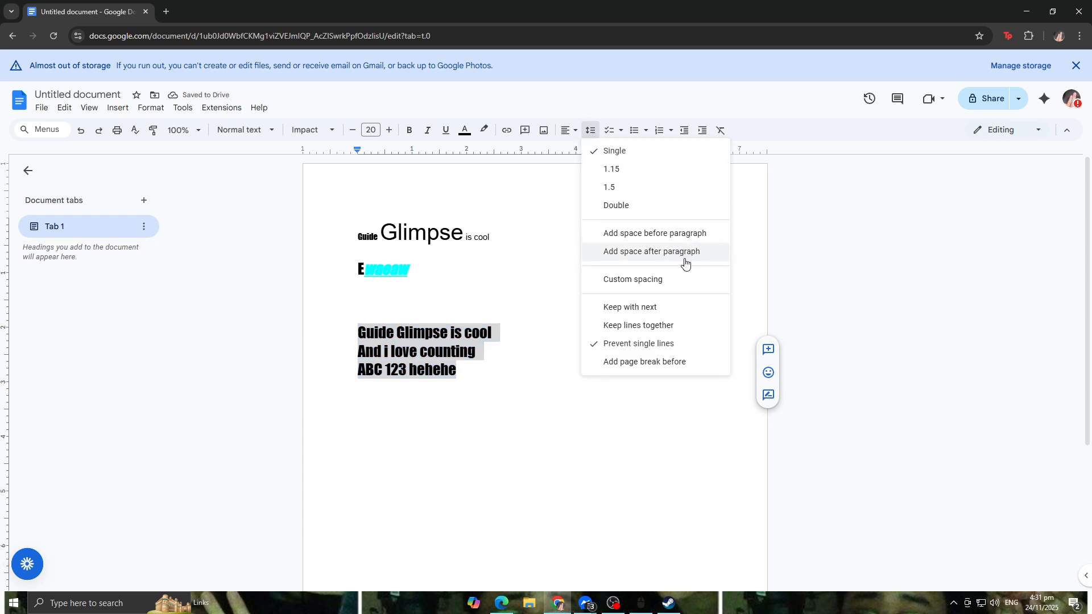
{"action": "left_click", "coordinate": [668, 240]}
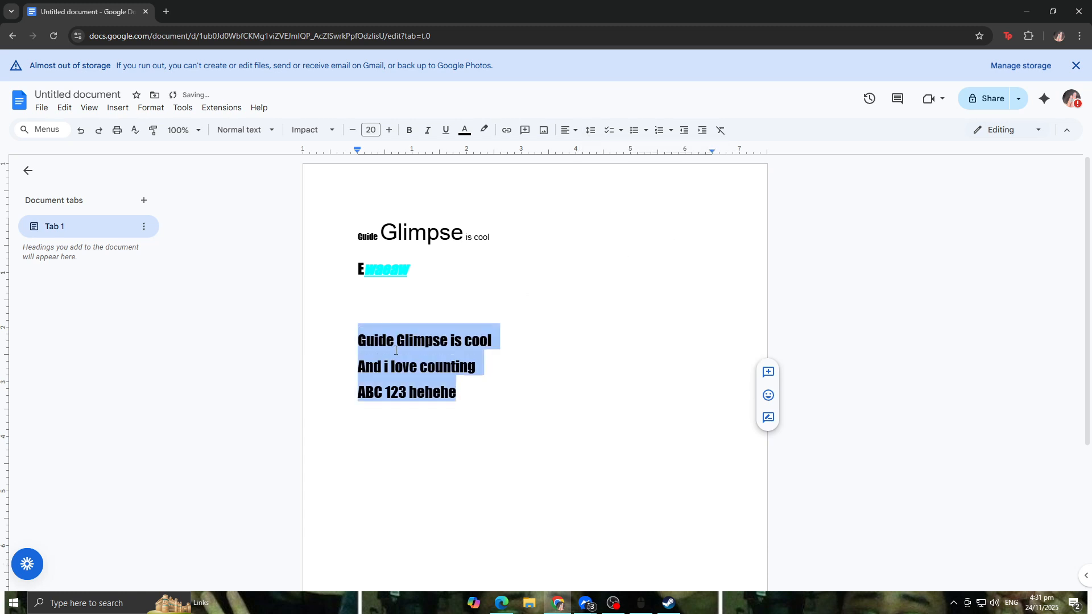
{"action": "left_click", "coordinate": [589, 130]}
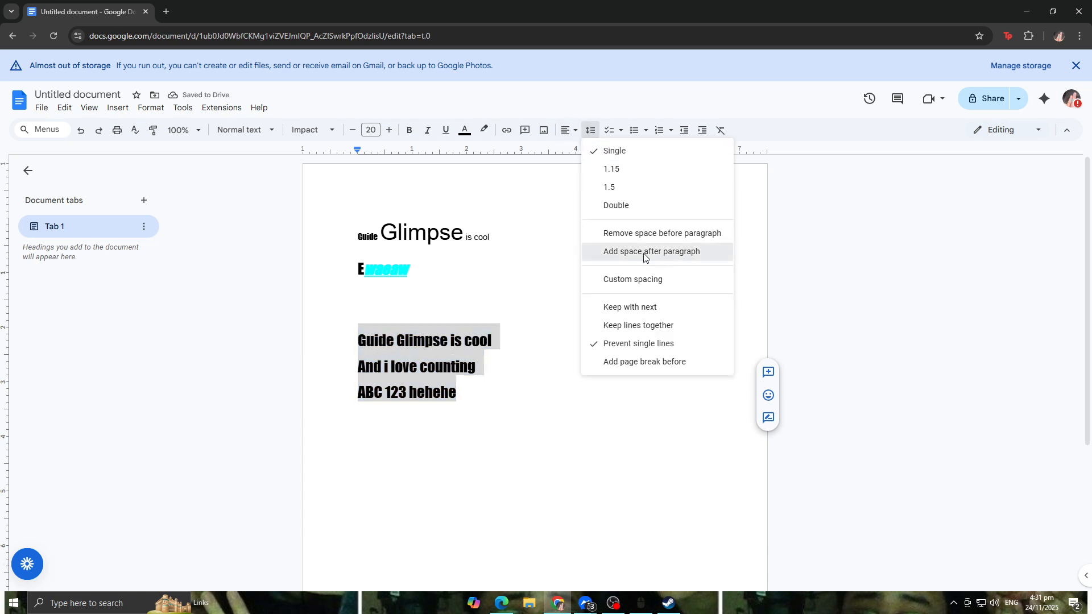
{"action": "left_click", "coordinate": [646, 256]}
Step: Remove the space before and after the three paragraphs
{"action": "left_click", "coordinate": [589, 129]}
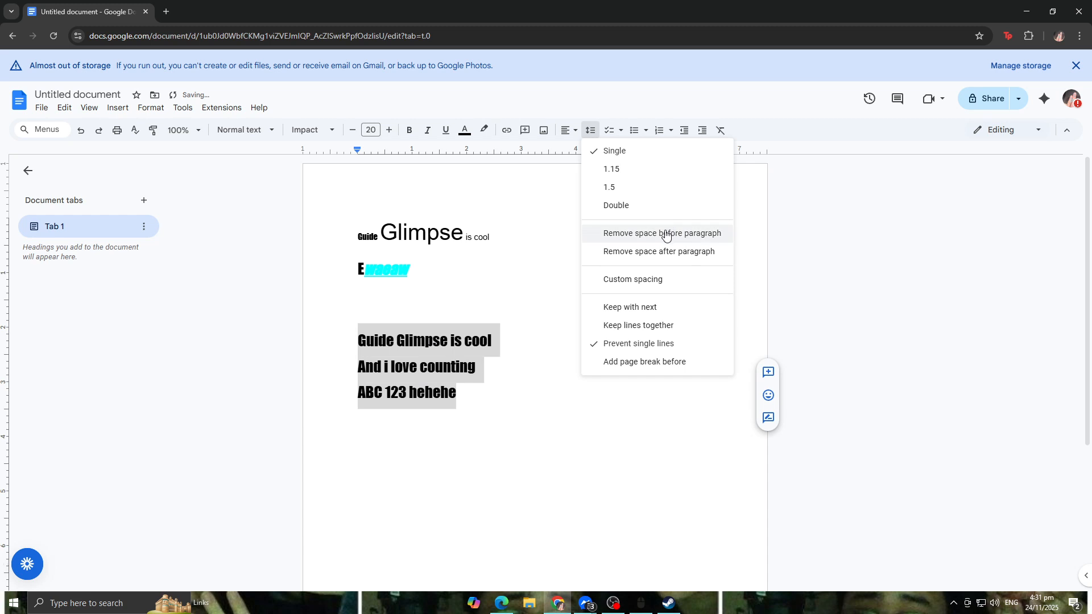
{"action": "left_click", "coordinate": [666, 233]}
{"action": "left_click", "coordinate": [592, 130]}
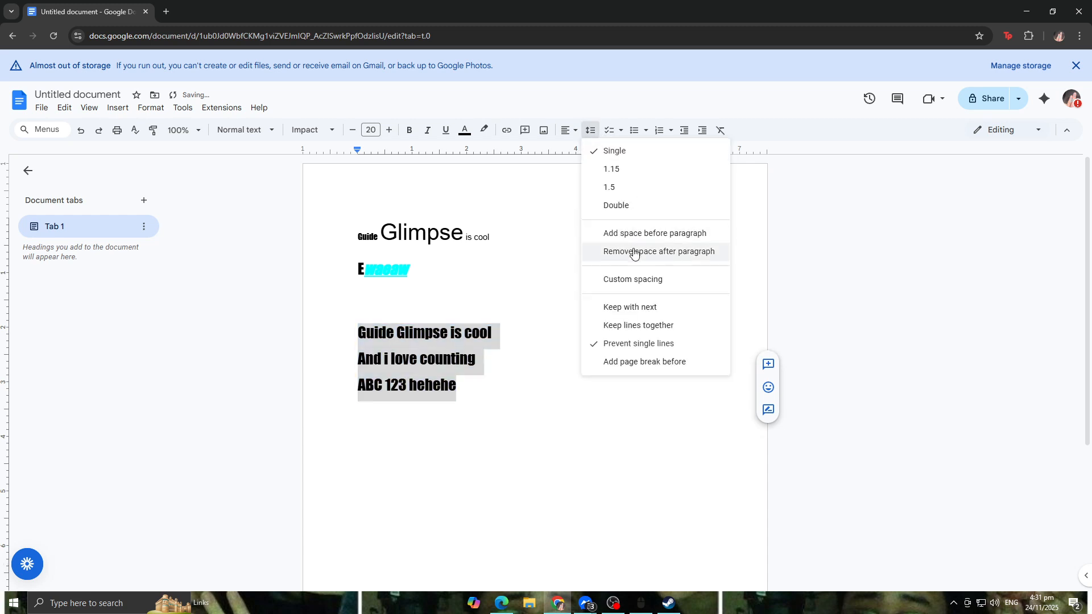
{"action": "left_click", "coordinate": [643, 257]}
{"action": "left_click", "coordinate": [591, 130]}
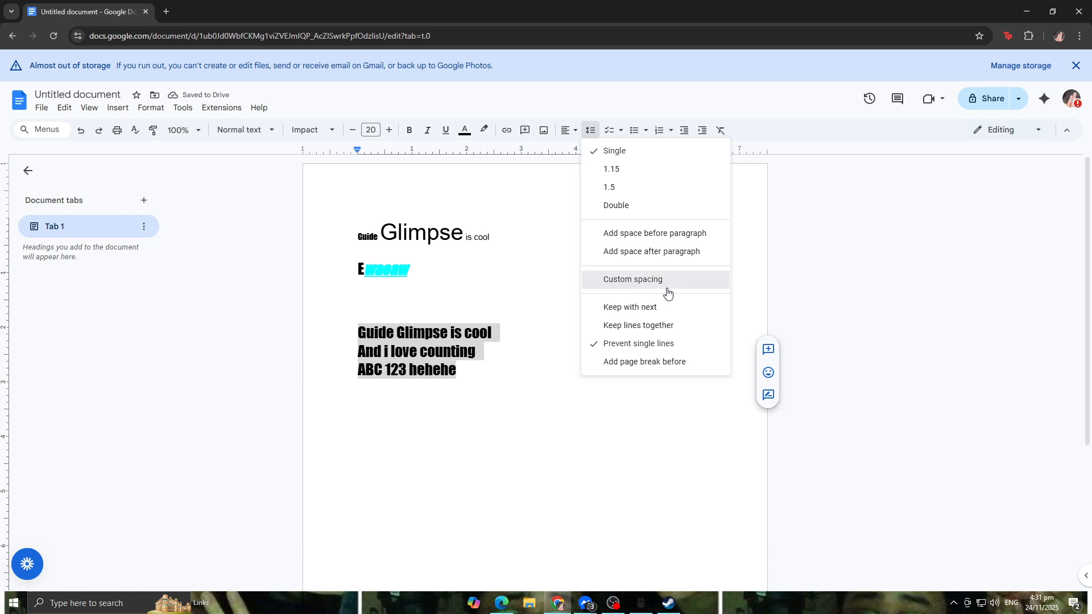
{"action": "left_click", "coordinate": [651, 288]}
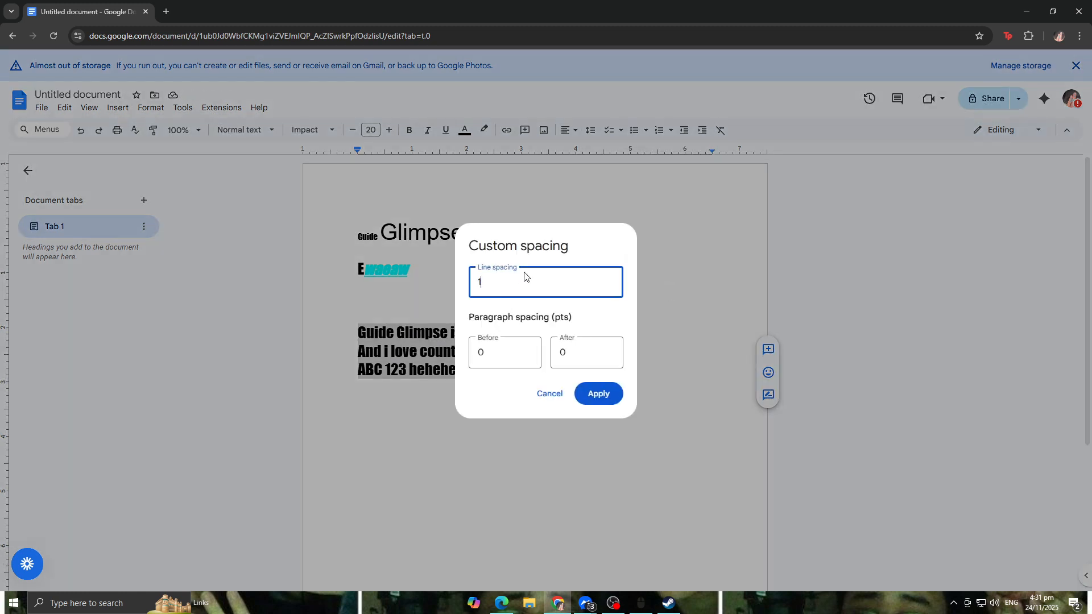
{"action": "key", "text": "BackSpace"}
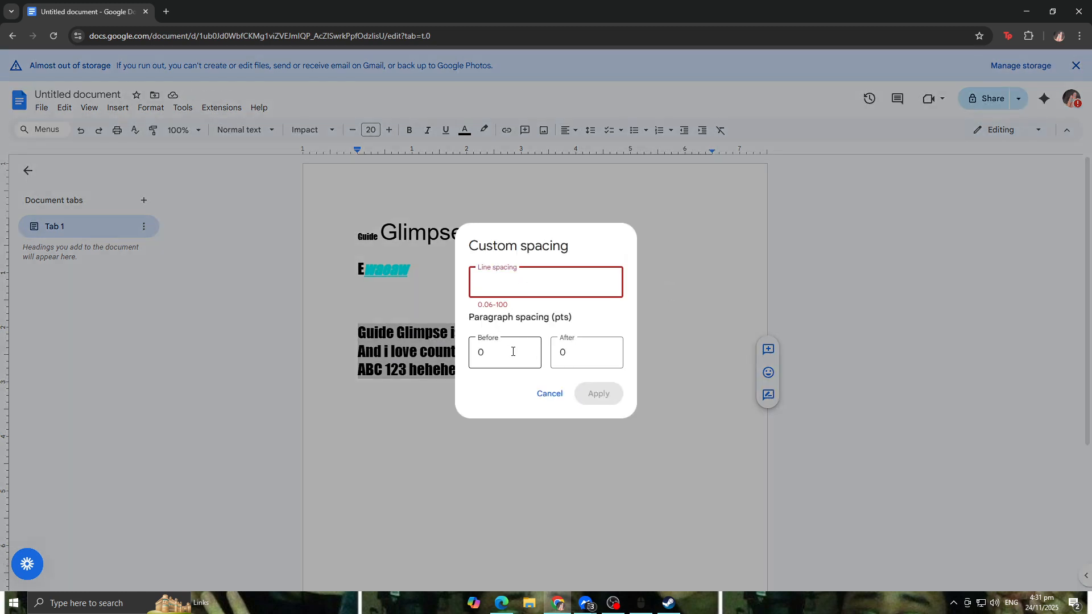
{"action": "left_click", "coordinate": [550, 394]}
Step: Turn on Keep lines together and Keep with next for the three paragraphs
{"action": "left_click", "coordinate": [589, 134]}
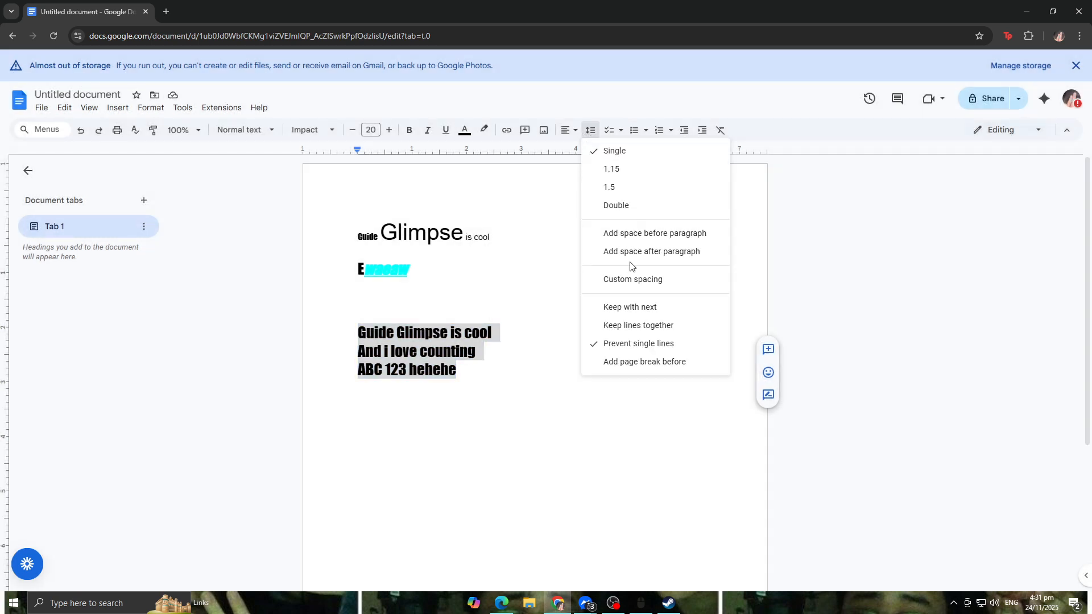
{"action": "left_click", "coordinate": [667, 332]}
{"action": "left_click", "coordinate": [592, 132]}
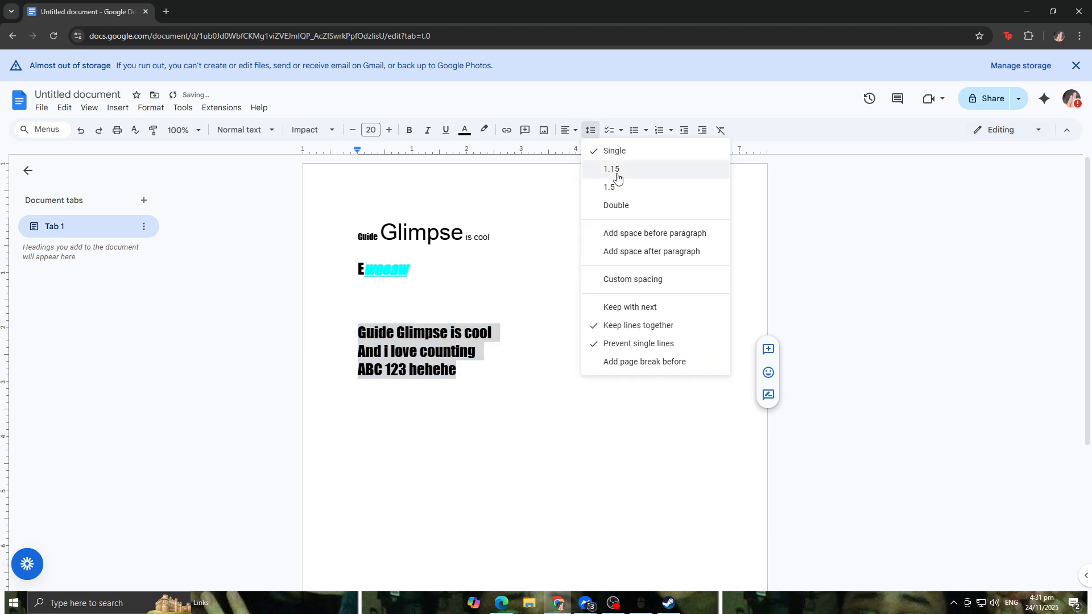
{"action": "left_click", "coordinate": [640, 318]}
Step: Turn Keep lines together and Keep with next off again for the three paragraphs
{"action": "left_click", "coordinate": [590, 130]}
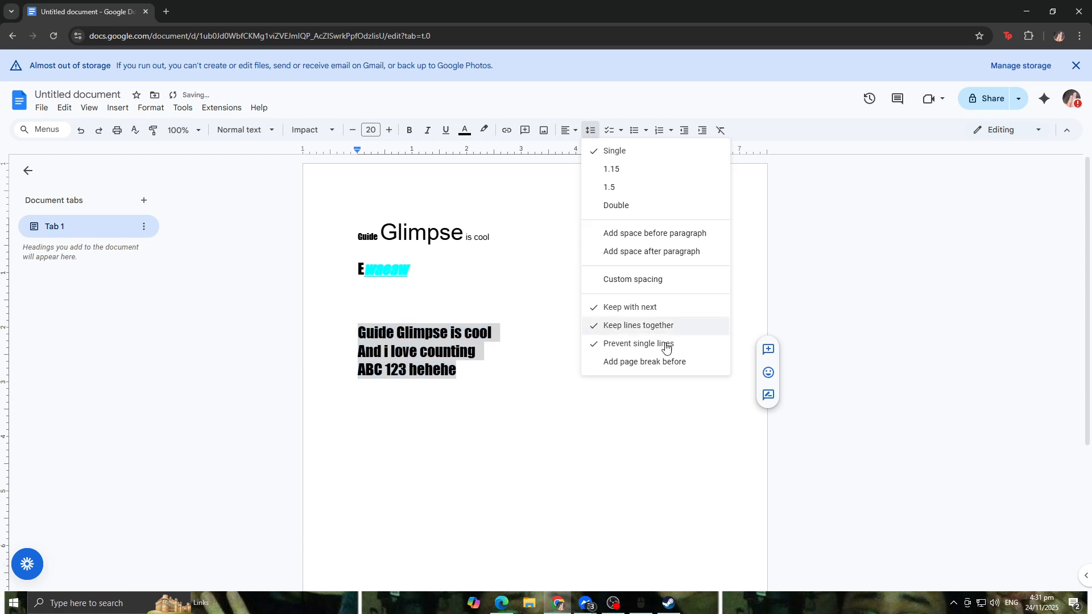
{"action": "left_click", "coordinate": [638, 326]}
{"action": "left_click", "coordinate": [591, 131]}
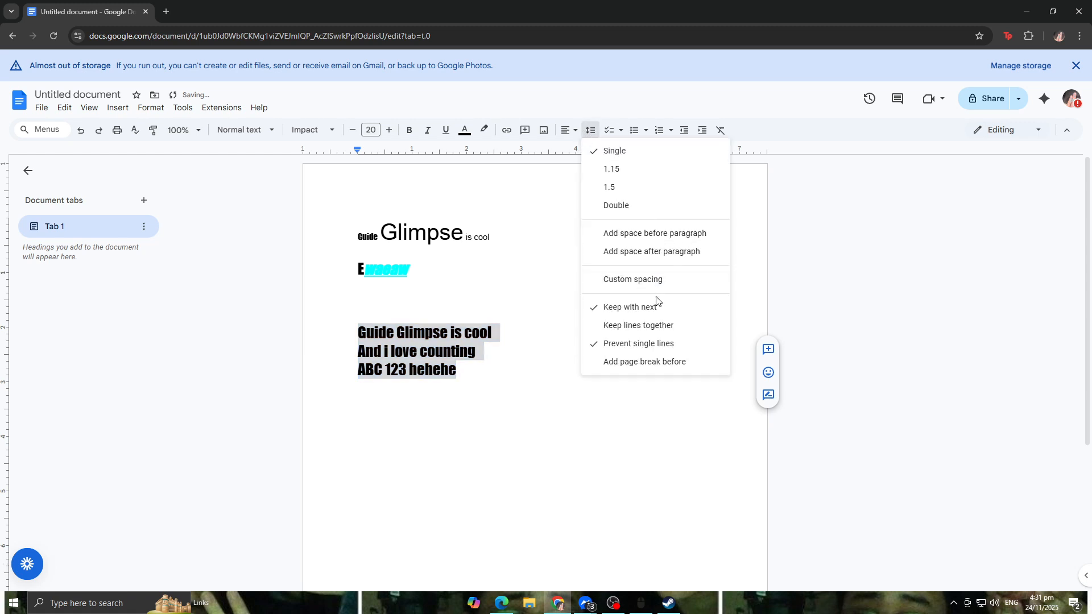
{"action": "left_click", "coordinate": [657, 306]}
Step: Add a page break before the three selected paragraphs
{"action": "left_click", "coordinate": [595, 132]}
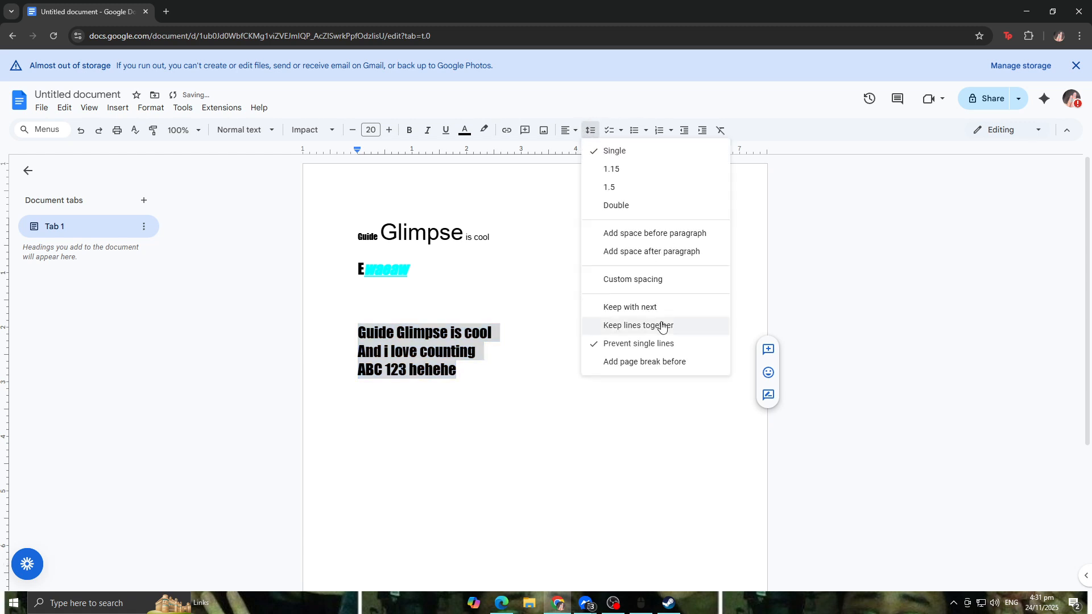
{"action": "left_click", "coordinate": [659, 364]}
{"action": "scroll", "coordinate": [574, 312], "scroll_direction": "down", "scroll_amount": 7}
{"action": "scroll", "coordinate": [470, 329], "scroll_direction": "down", "scroll_amount": 7}
{"action": "scroll", "coordinate": [417, 329], "scroll_direction": "up", "scroll_amount": 6}
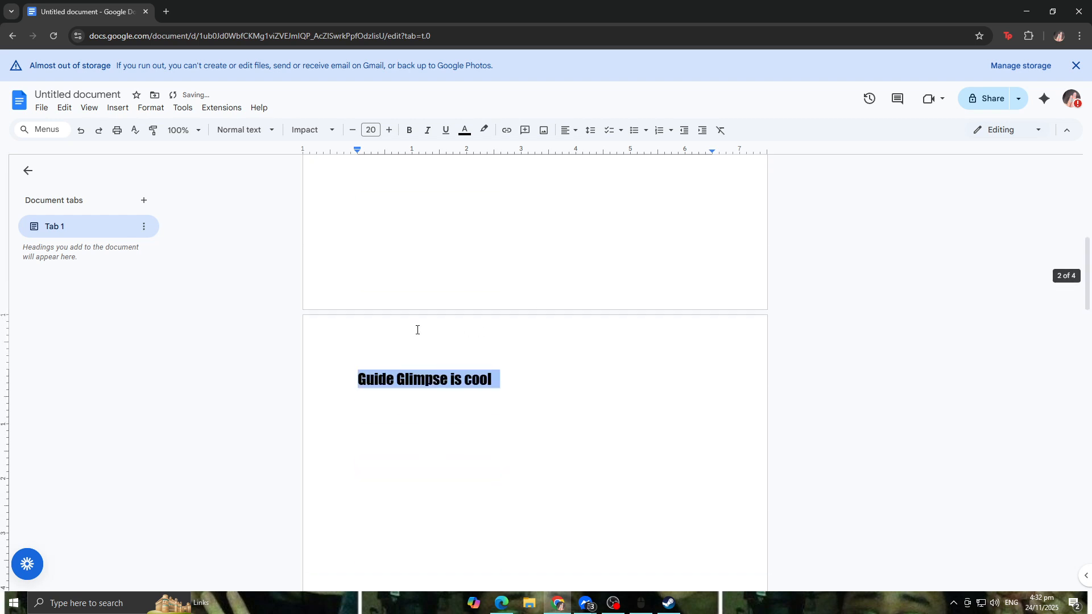
{"action": "scroll", "coordinate": [419, 408], "scroll_direction": "down", "scroll_amount": 13}
{"action": "scroll", "coordinate": [426, 387], "scroll_direction": "down", "scroll_amount": 7}
{"action": "scroll", "coordinate": [430, 380], "scroll_direction": "up", "scroll_amount": 2}
{"action": "scroll", "coordinate": [431, 380], "scroll_direction": "down", "scroll_amount": 2}
{"action": "scroll", "coordinate": [431, 381], "scroll_direction": "up", "scroll_amount": 2}
{"action": "scroll", "coordinate": [431, 381], "scroll_direction": "down", "scroll_amount": 3}
{"action": "scroll", "coordinate": [432, 381], "scroll_direction": "up", "scroll_amount": 11}
Step: Undo the page break insertion
{"action": "key", "text": "ctrl+z"}
{"action": "key", "text": "ctrl+z"}
{"action": "key", "text": "ctrl+z"}
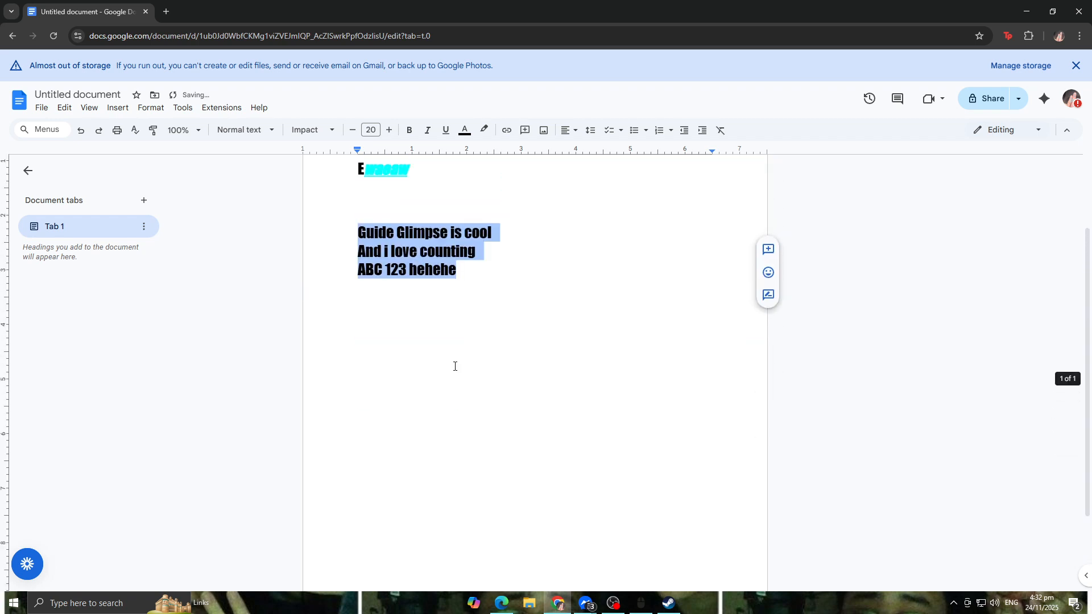
Step: Redo the page break before the three paragraphs
{"action": "left_click", "coordinate": [535, 308]}
{"action": "left_click_drag", "start_coordinate": [462, 370], "coordinate": [362, 338]}
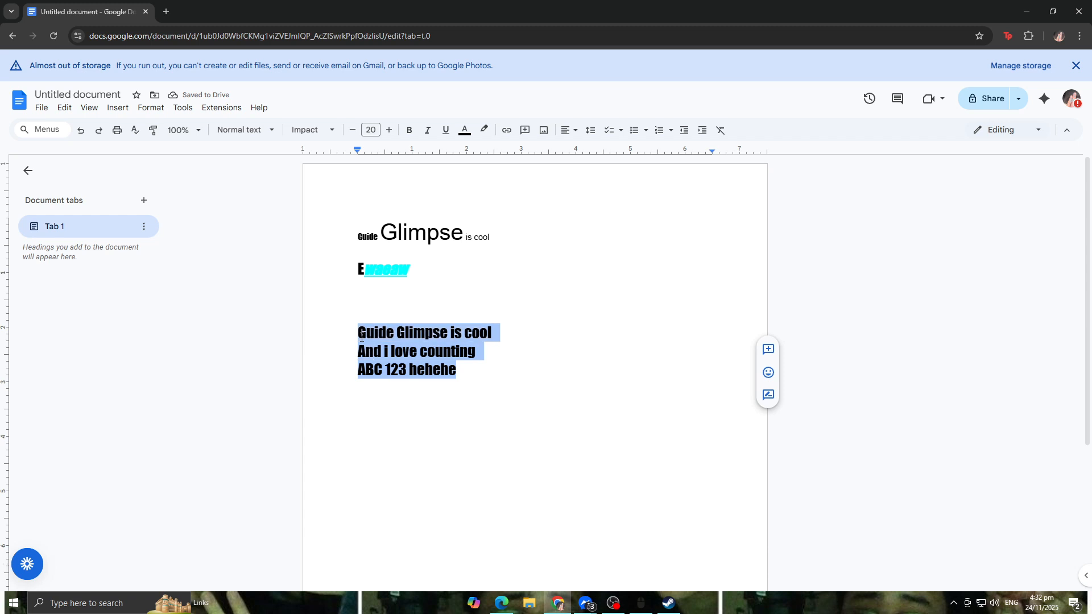
{"action": "double_click", "coordinate": [430, 298]}
{"action": "left_click", "coordinate": [479, 348]}
{"action": "left_click", "coordinate": [511, 384]}
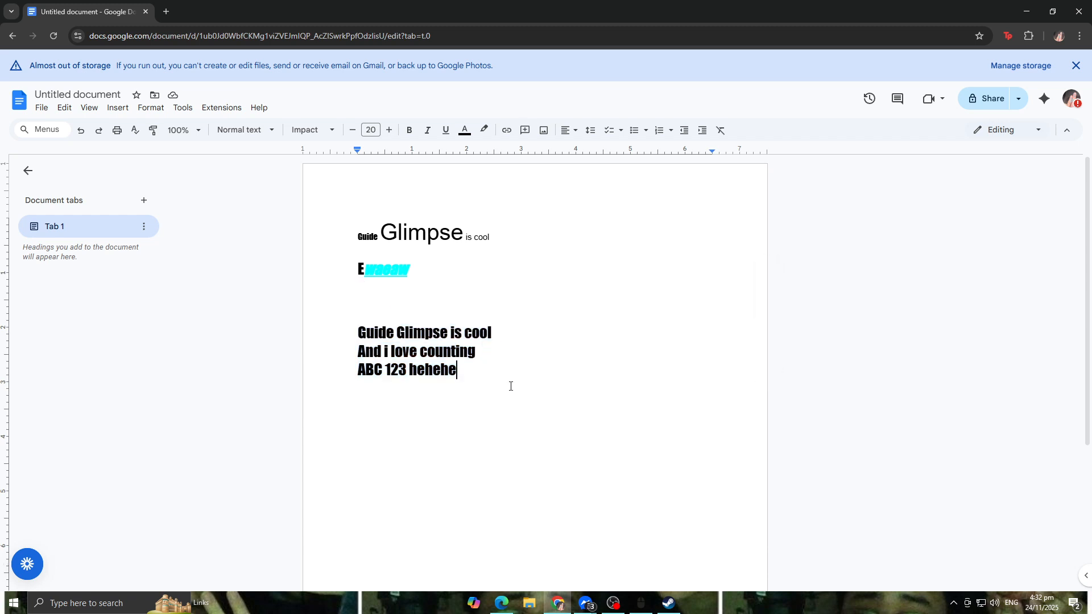
{"action": "left_click", "coordinate": [97, 133]}
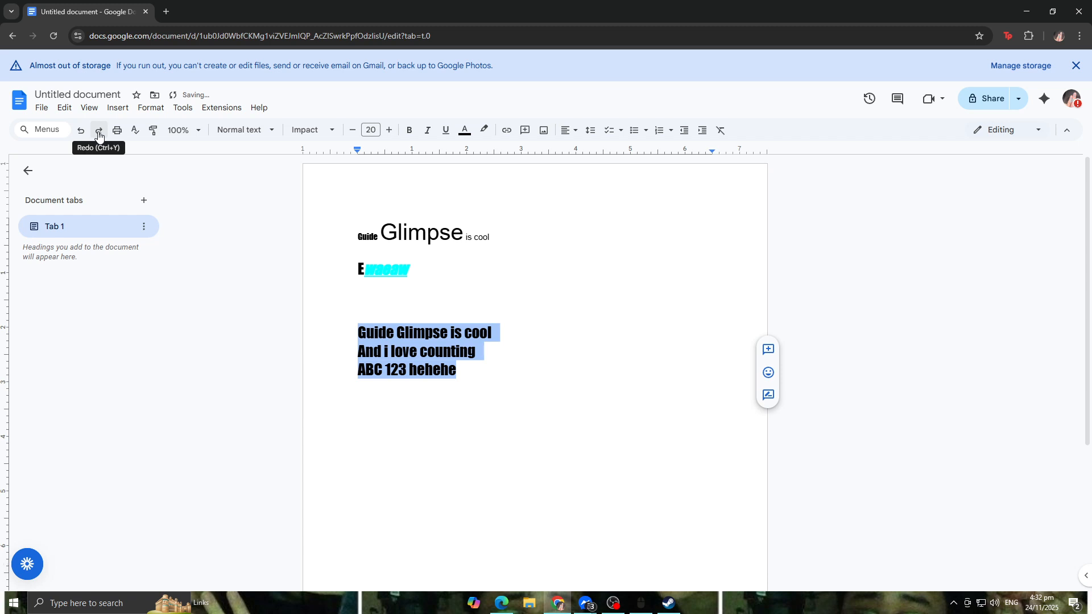
{"action": "left_click", "coordinate": [98, 134]}
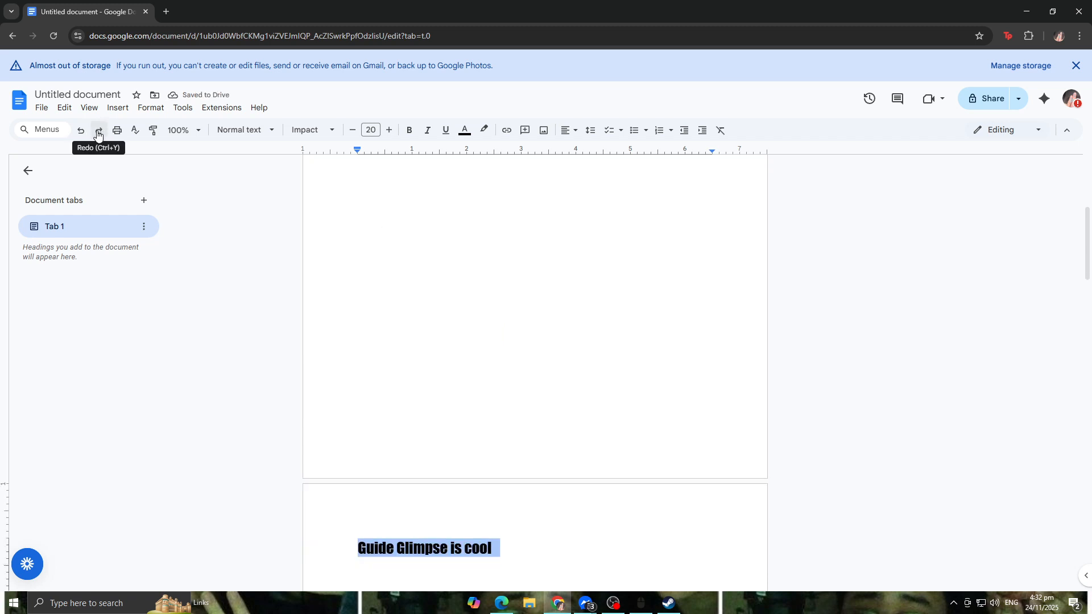
Step: Undo the page break before the three paragraphs
{"action": "left_click", "coordinate": [81, 130]}
{"action": "left_click", "coordinate": [80, 130]}
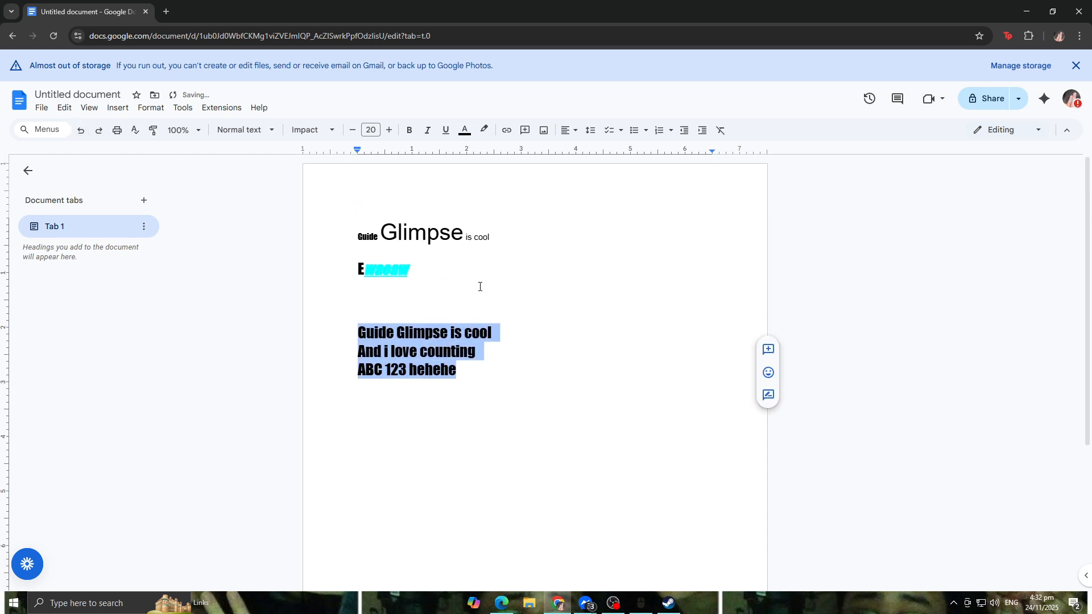
Step: Apply a numbered list to the three selected paragraphs and pick another numbered list style
{"action": "left_click", "coordinate": [659, 135]}
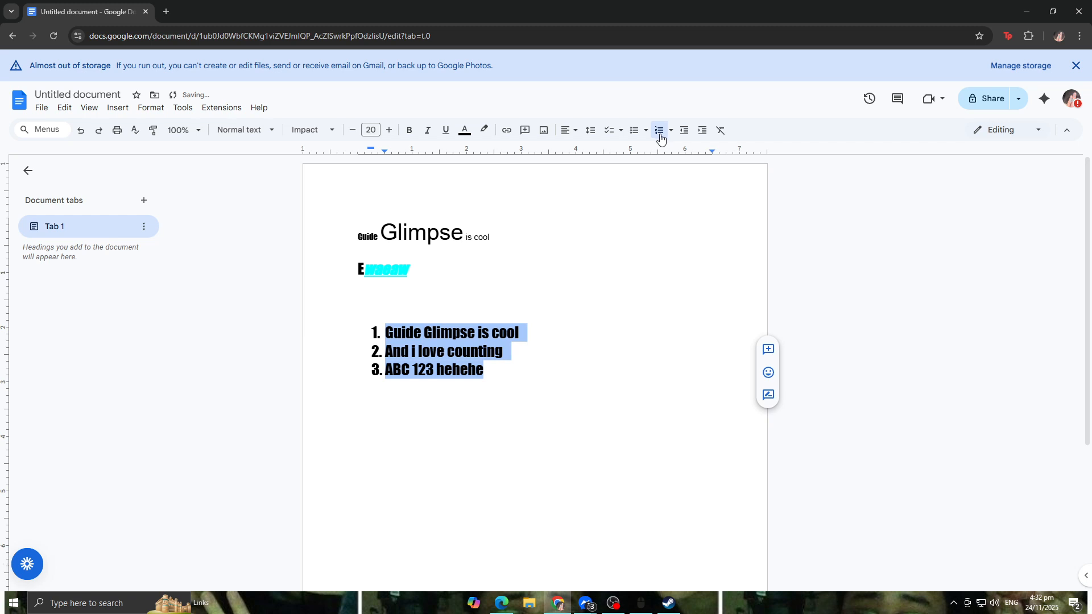
{"action": "left_click", "coordinate": [660, 137]}
{"action": "left_click", "coordinate": [671, 130]}
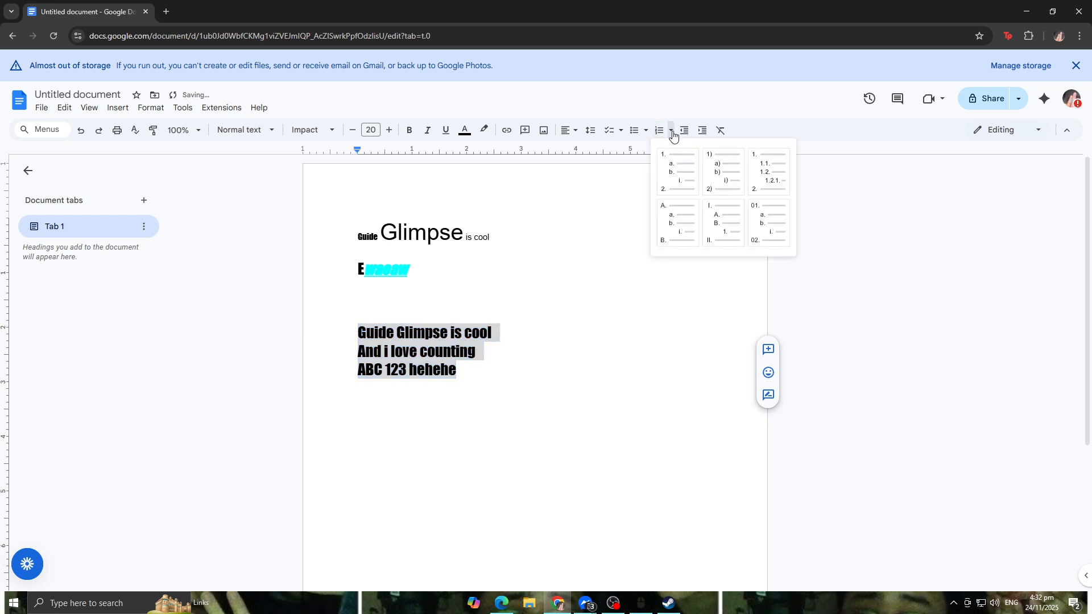
{"action": "left_click", "coordinate": [768, 223]}
Step: Switch the three paragraphs to a star bulleted list, then to an arrow bulleted list
{"action": "left_click", "coordinate": [646, 131]}
{"action": "left_click", "coordinate": [690, 220]}
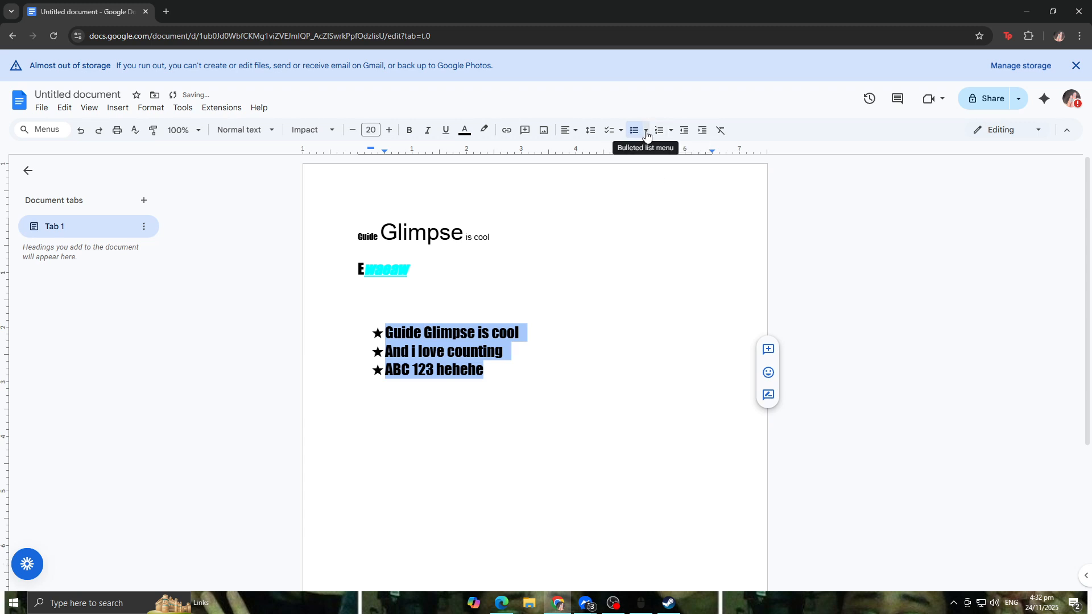
{"action": "left_click", "coordinate": [646, 132]}
{"action": "left_click", "coordinate": [651, 229]}
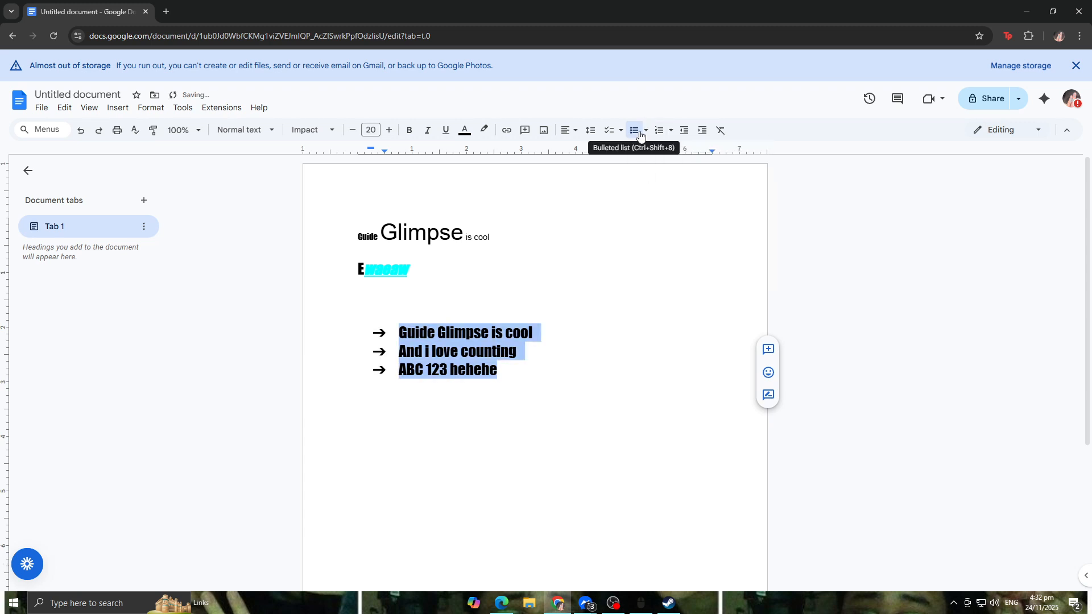
Step: Turn the three paragraphs into a checklist and tick all three items
{"action": "left_click", "coordinate": [609, 131]}
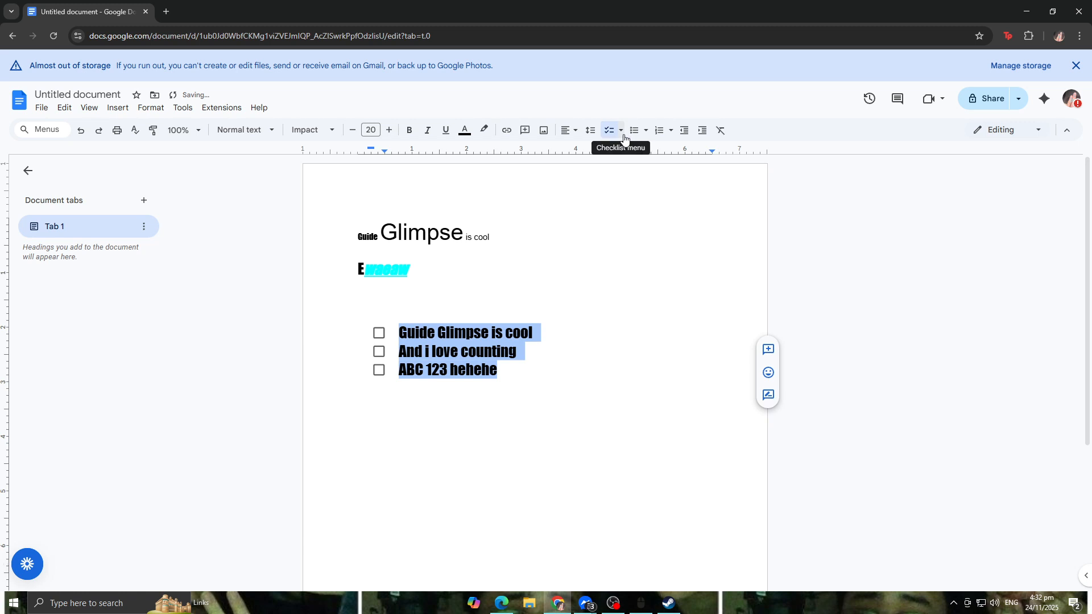
{"action": "left_click", "coordinate": [379, 332]}
{"action": "left_click", "coordinate": [379, 351]}
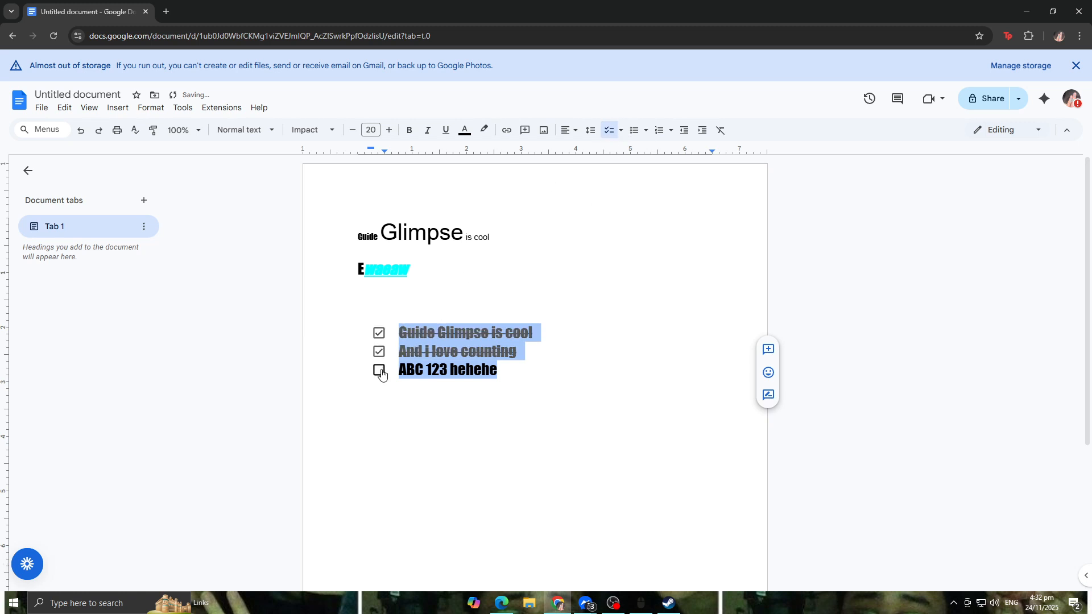
{"action": "left_click", "coordinate": [379, 371]}
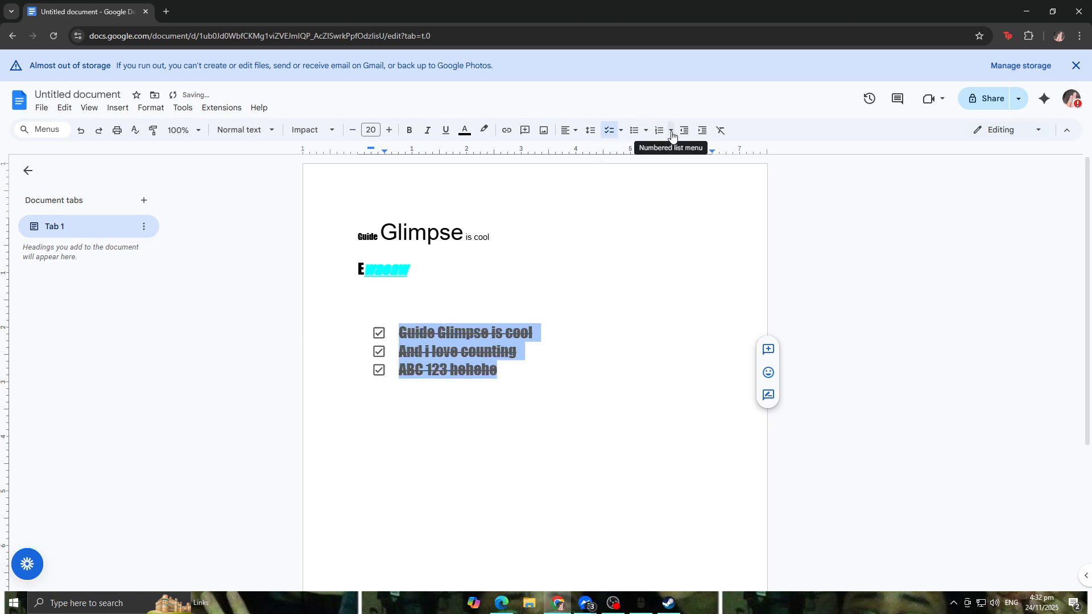
Step: Increase the indent of the second line, then decrease it back again
{"action": "left_click", "coordinate": [629, 300]}
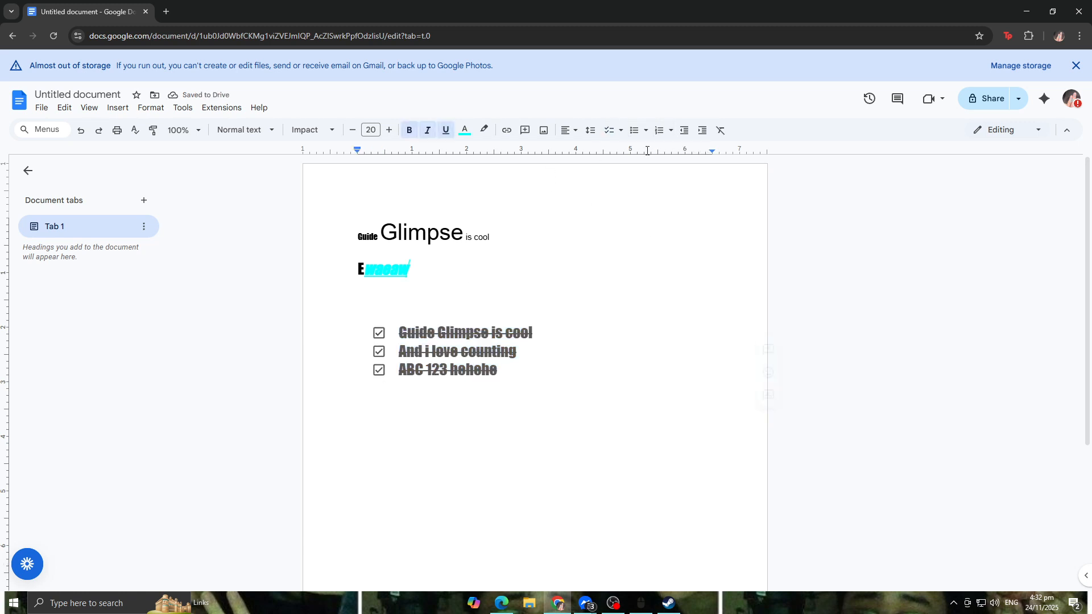
{"action": "left_click", "coordinate": [684, 137]}
{"action": "left_click", "coordinate": [702, 133]}
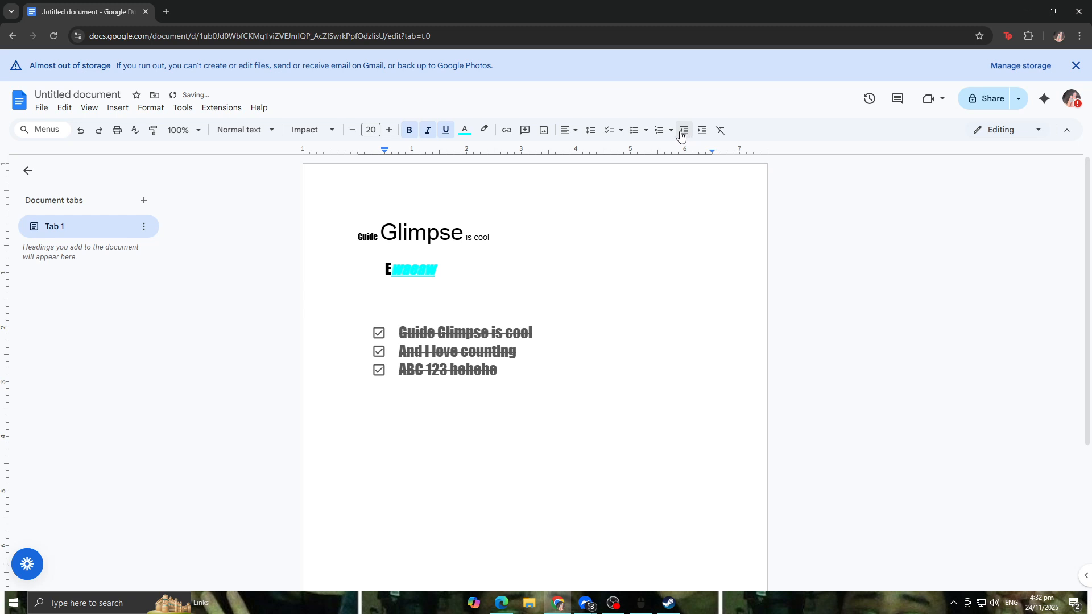
{"action": "left_click", "coordinate": [684, 134]}
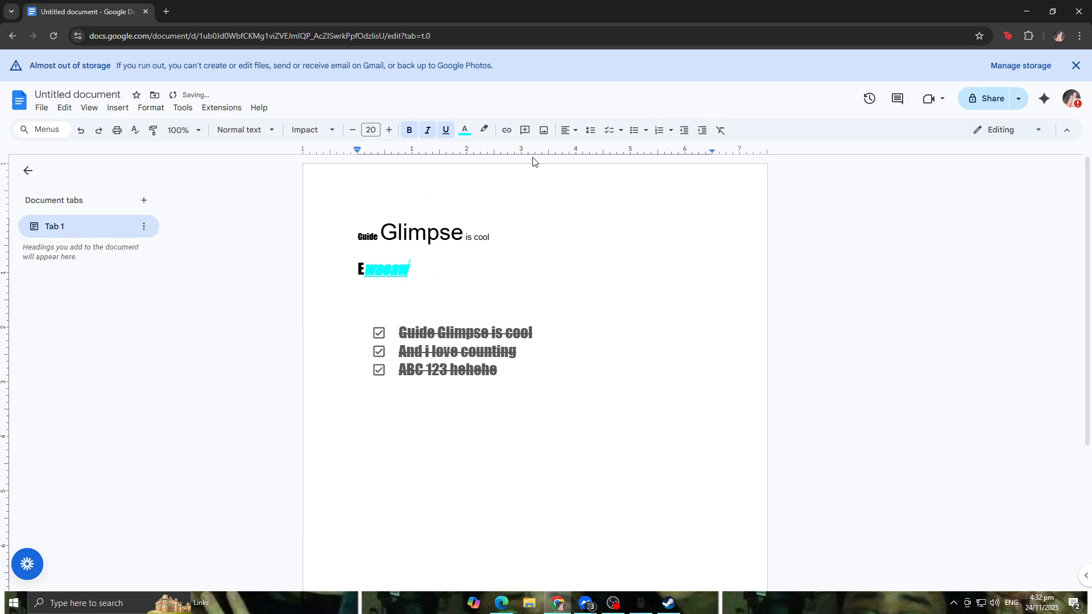
Step: Switch the document to Suggesting mode
{"action": "left_click", "coordinate": [470, 294]}
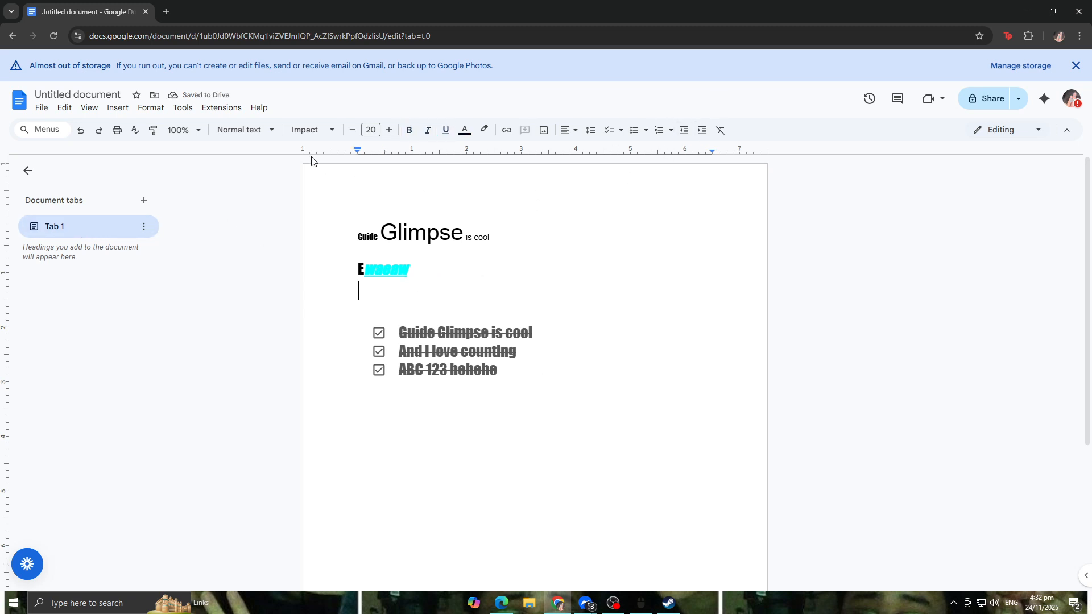
{"action": "left_click", "coordinate": [63, 113]}
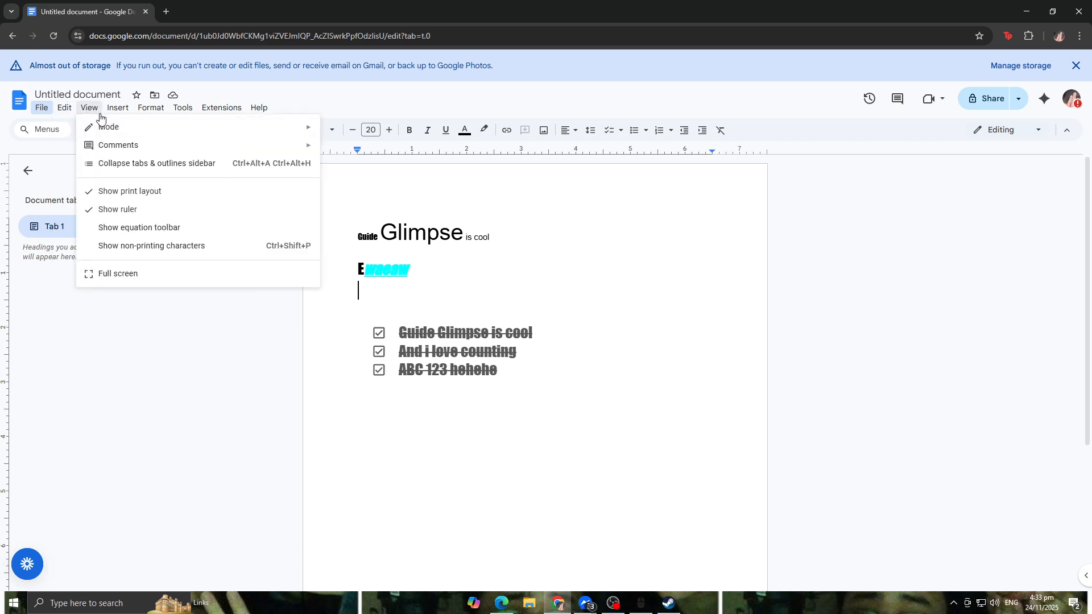
{"action": "mouse_move", "coordinate": [119, 133]}
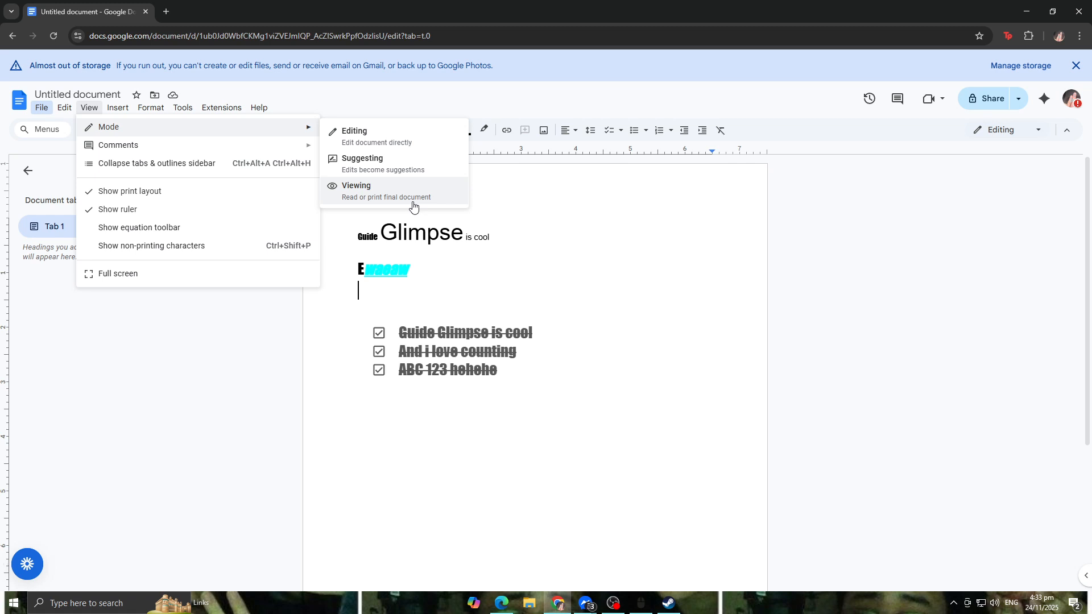
{"action": "left_click", "coordinate": [405, 170]}
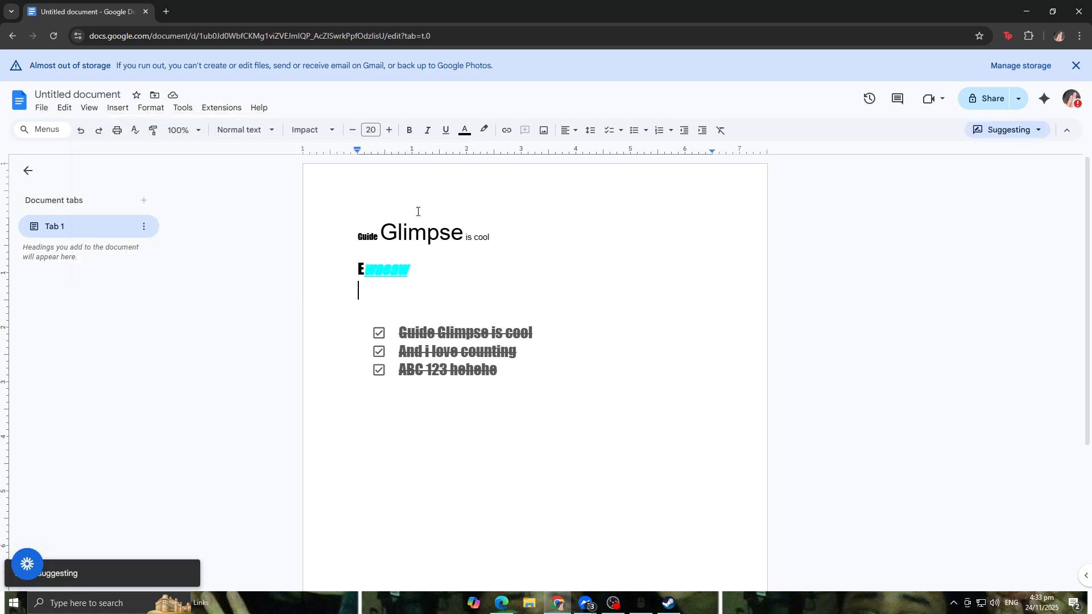
Step: Suggest an edit by moving the end of the second line down onto the empty line
{"action": "double_click", "coordinate": [503, 263]}
{"action": "left_click_drag", "start_coordinate": [503, 263], "coordinate": [489, 290]}
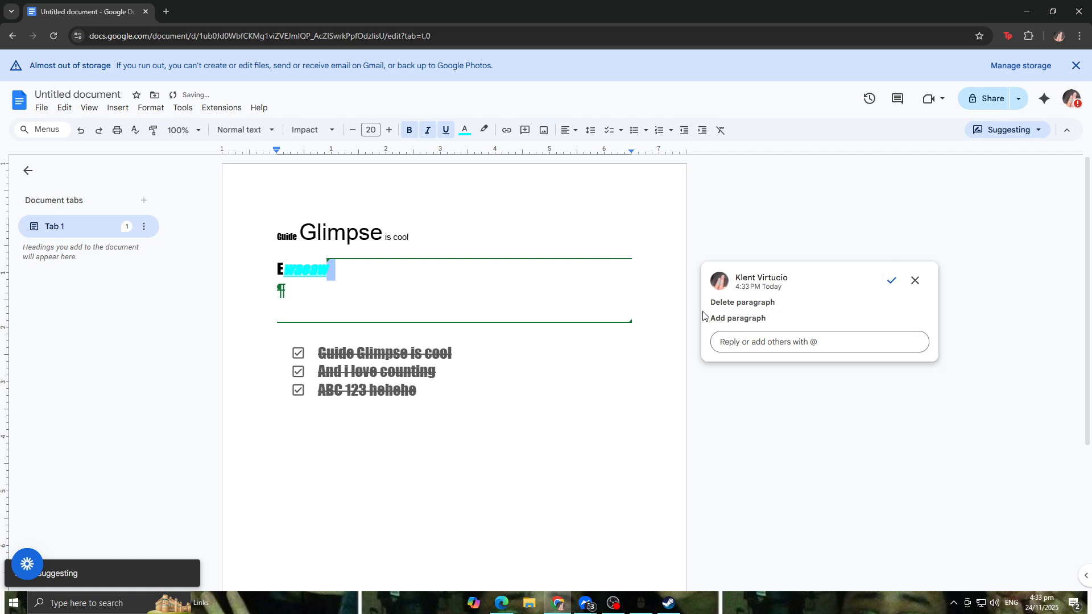
Step: Switch to Viewing mode, then return to Editing mode
{"action": "left_click", "coordinate": [89, 108]}
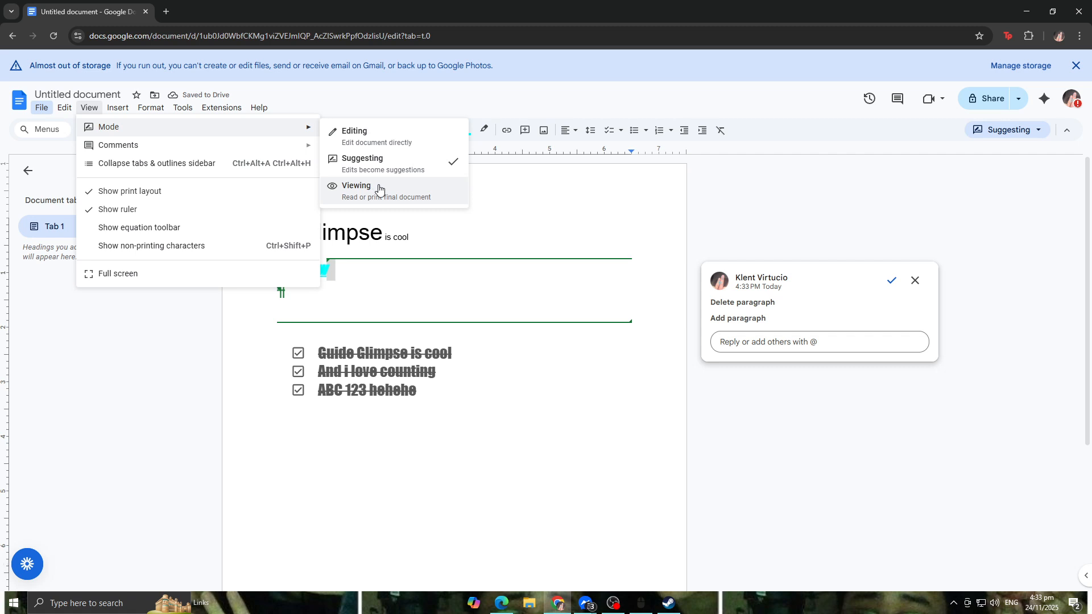
{"action": "left_click", "coordinate": [379, 189]}
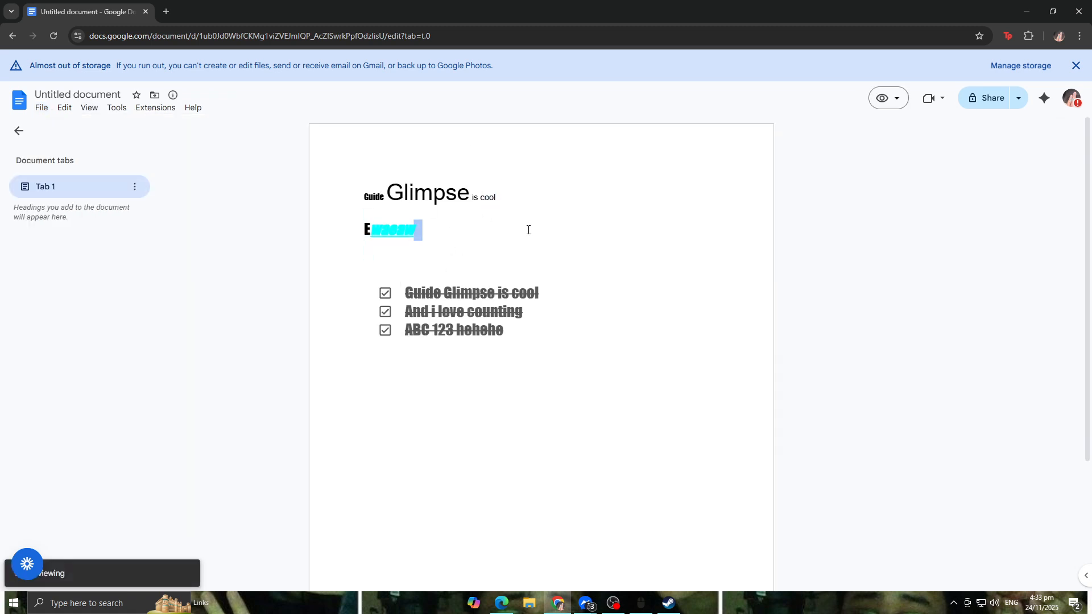
{"action": "left_click", "coordinate": [91, 109]}
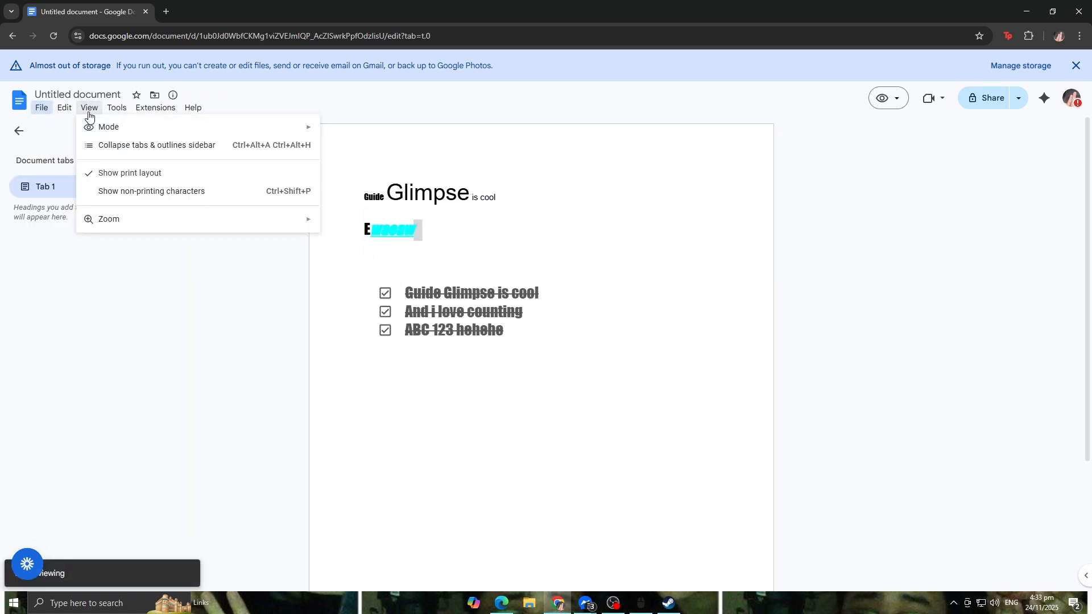
{"action": "mouse_move", "coordinate": [158, 128]}
{"action": "left_click", "coordinate": [411, 133]}
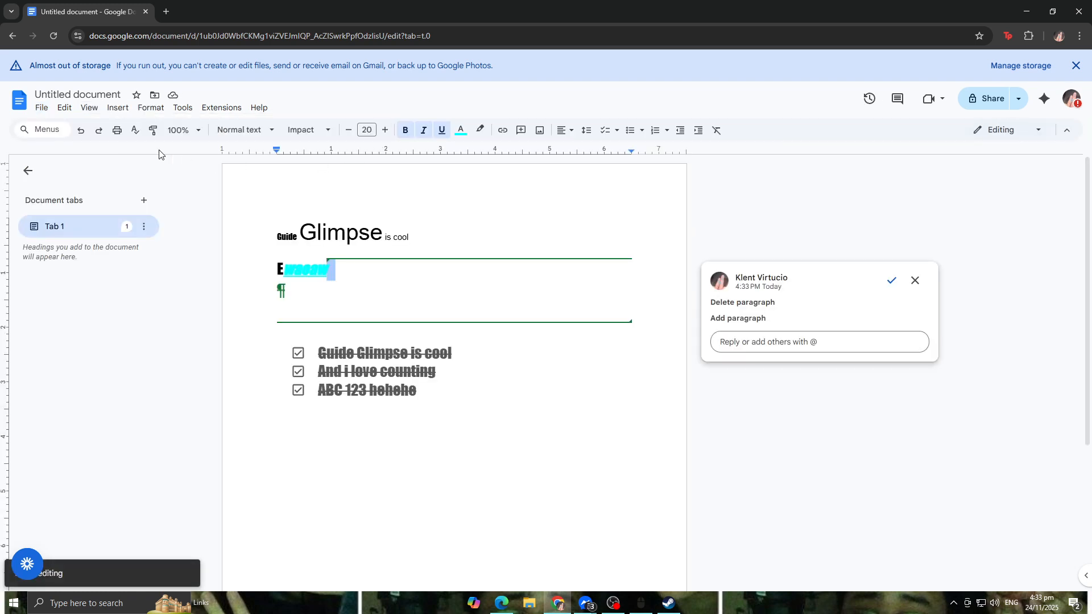
Step: Hide the comments in the document
{"action": "left_click", "coordinate": [89, 108]}
{"action": "mouse_move", "coordinate": [122, 109]}
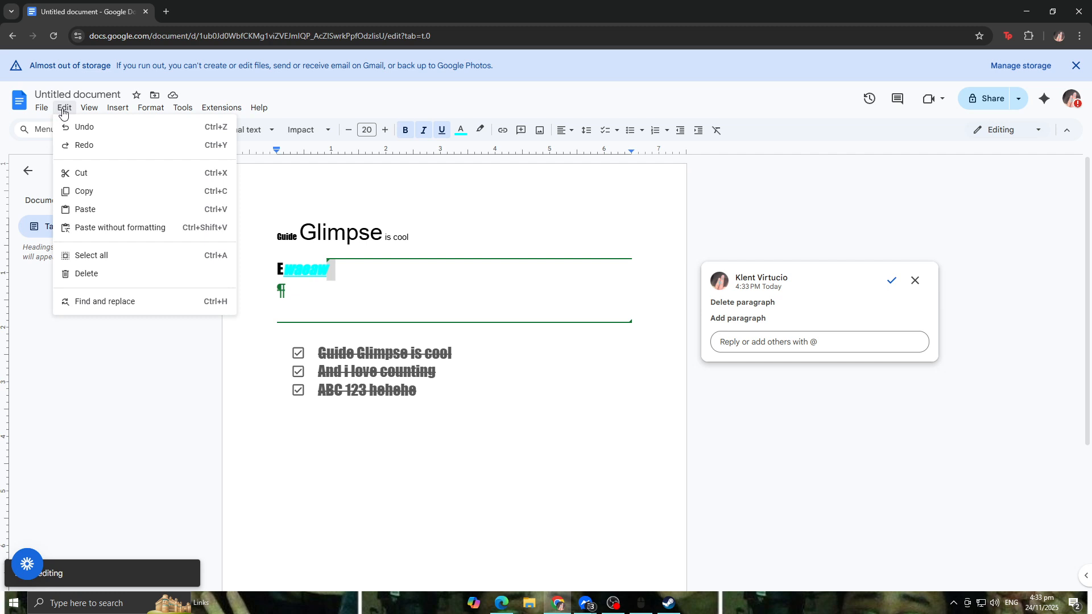
{"action": "mouse_move", "coordinate": [129, 143]}
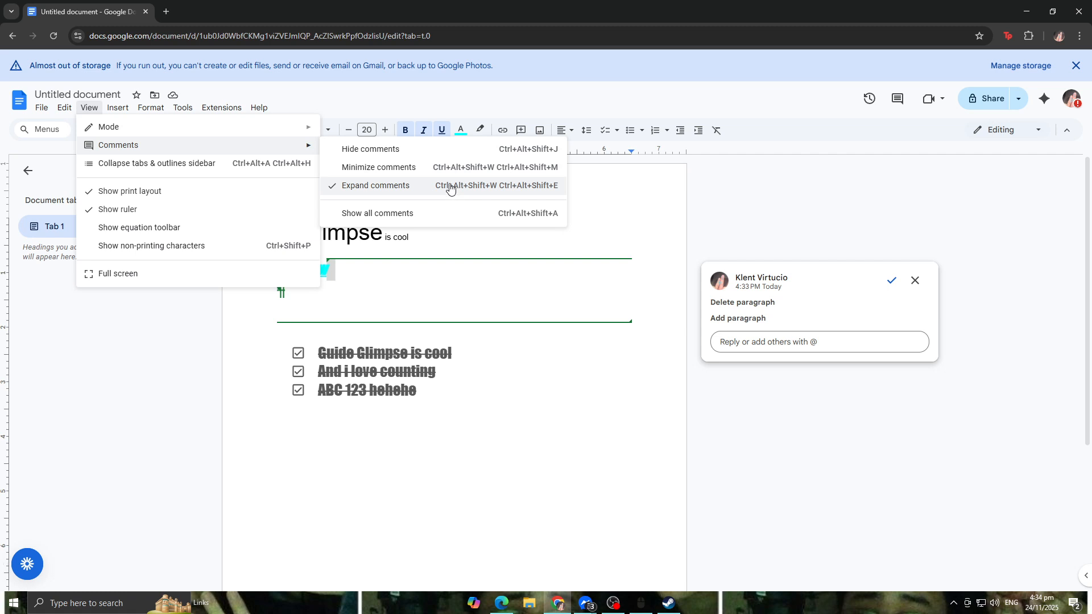
{"action": "left_click", "coordinate": [353, 150]}
{"action": "left_click", "coordinate": [469, 266]}
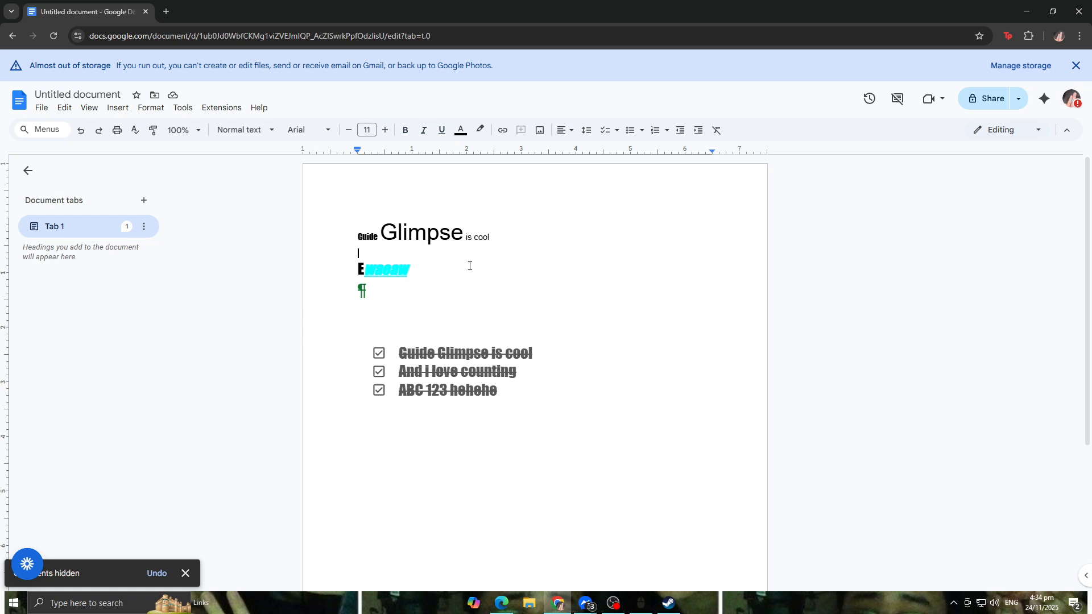
{"action": "left_click", "coordinate": [420, 283]}
{"action": "left_click", "coordinate": [89, 107]}
{"action": "left_click", "coordinate": [89, 108]}
{"action": "left_click", "coordinate": [71, 110]}
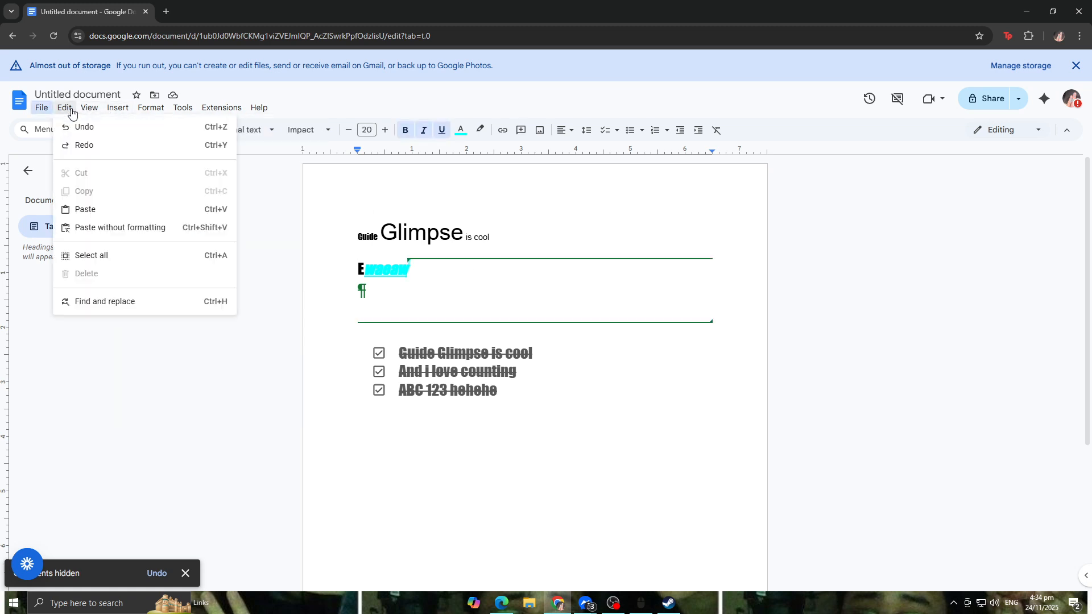
Step: Collapse the tabs and outlines sidebar, then expand it again
{"action": "mouse_move", "coordinate": [88, 111]}
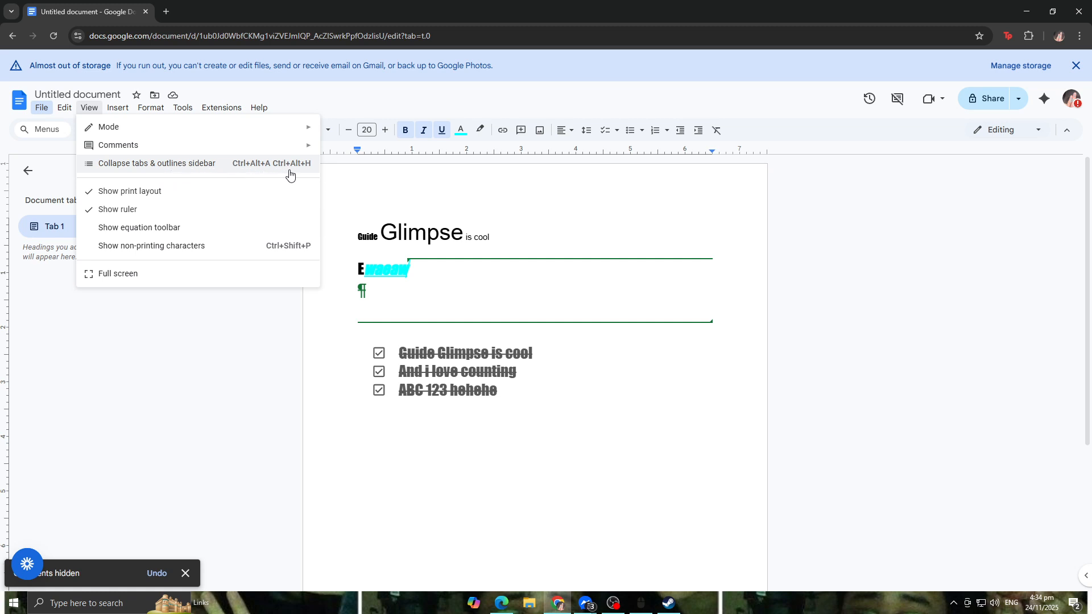
{"action": "left_click", "coordinate": [297, 166]}
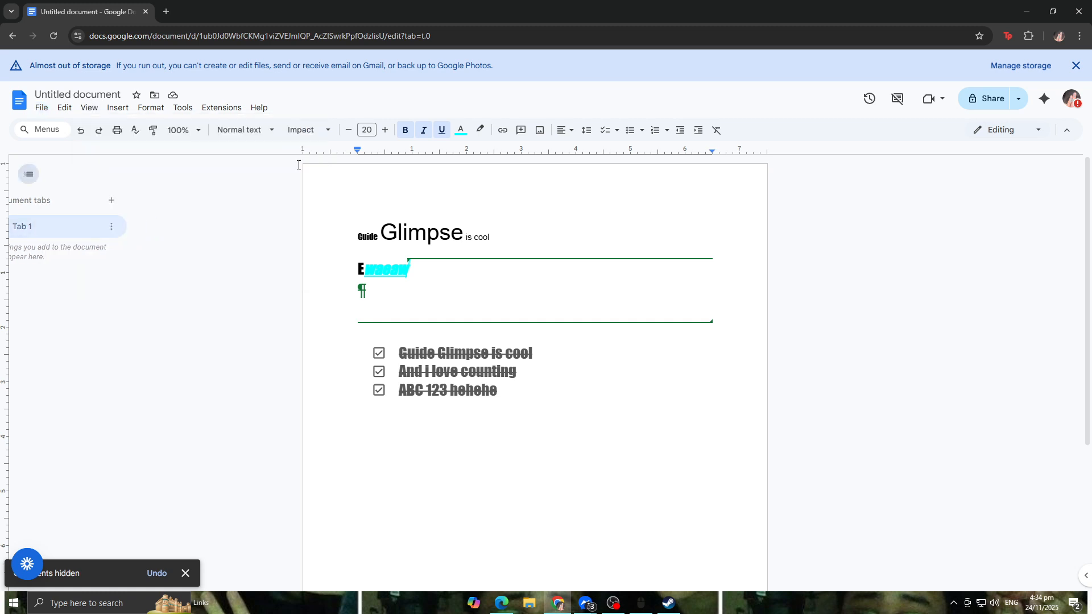
{"action": "left_click", "coordinate": [89, 108]}
{"action": "left_click", "coordinate": [230, 165]}
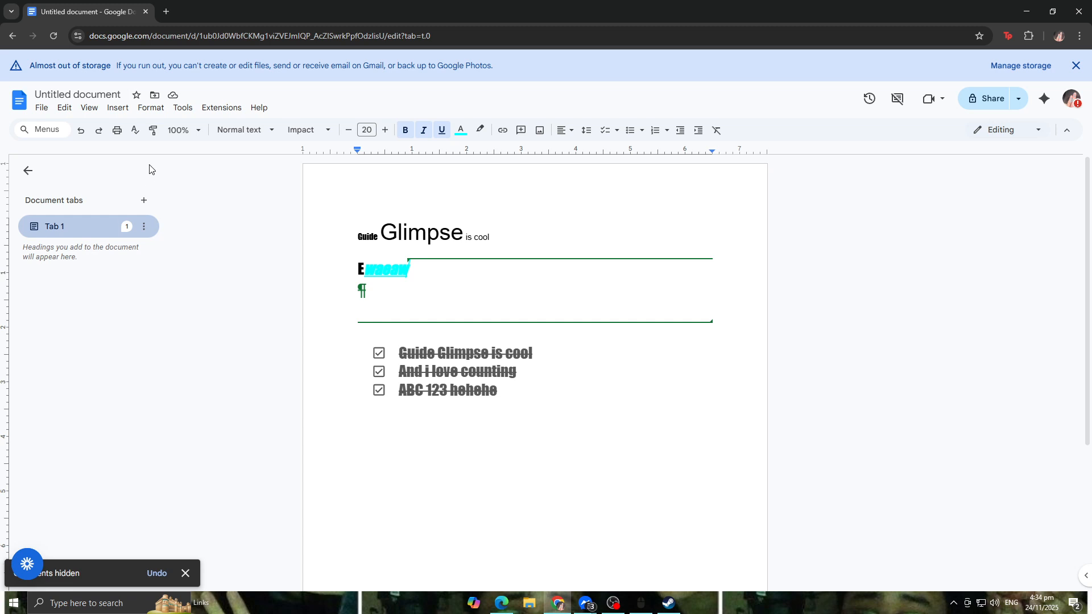
{"action": "left_click", "coordinate": [90, 108]}
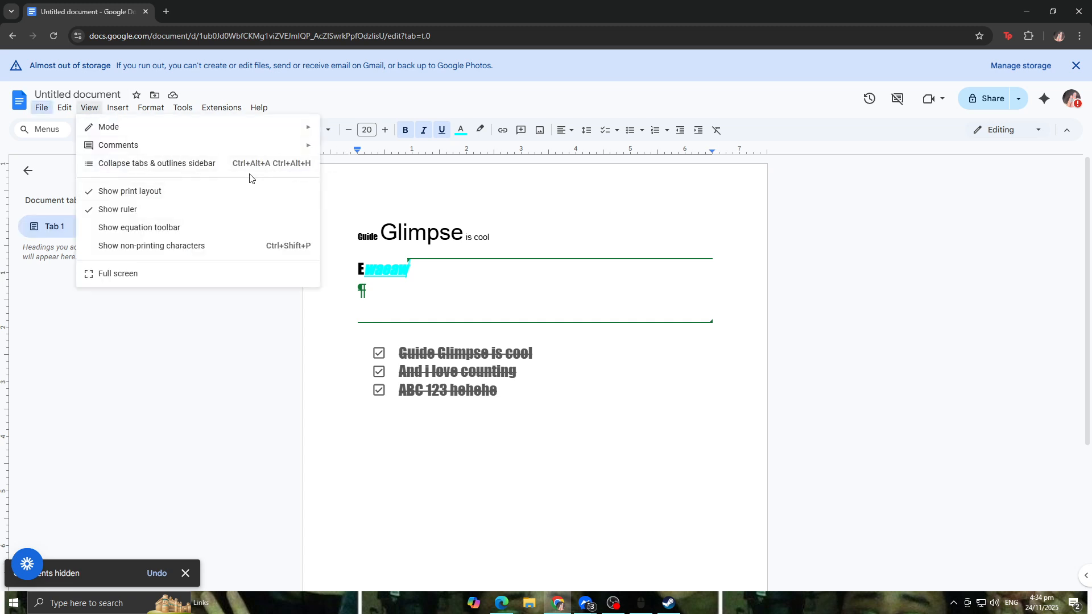
{"action": "left_click", "coordinate": [52, 331]}
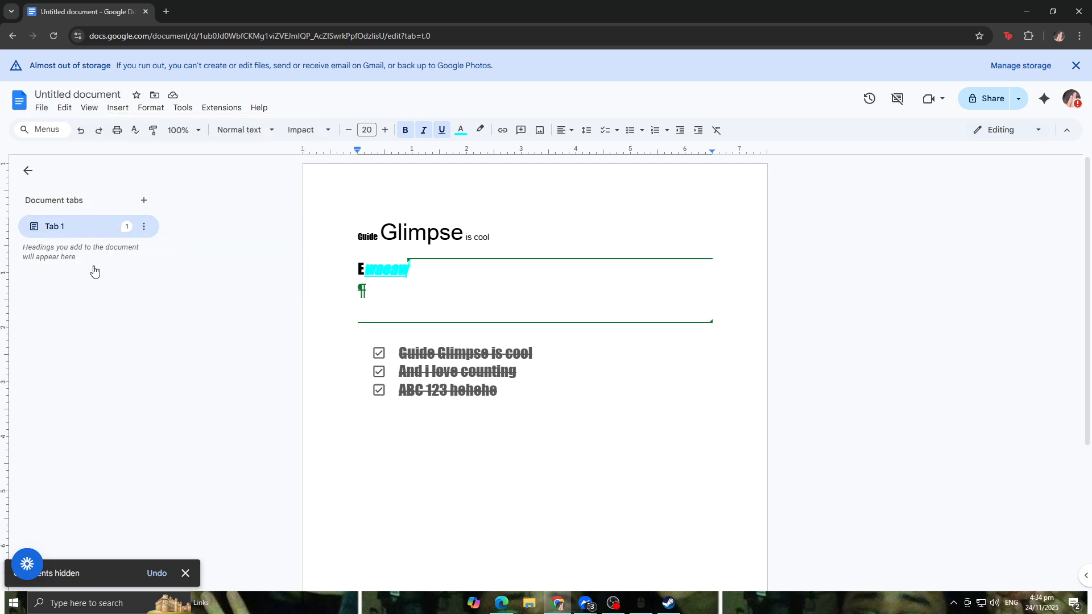
Step: Show non-printing characters
{"action": "left_click", "coordinate": [117, 108]}
{"action": "left_click", "coordinate": [90, 108]}
{"action": "left_click", "coordinate": [89, 108]}
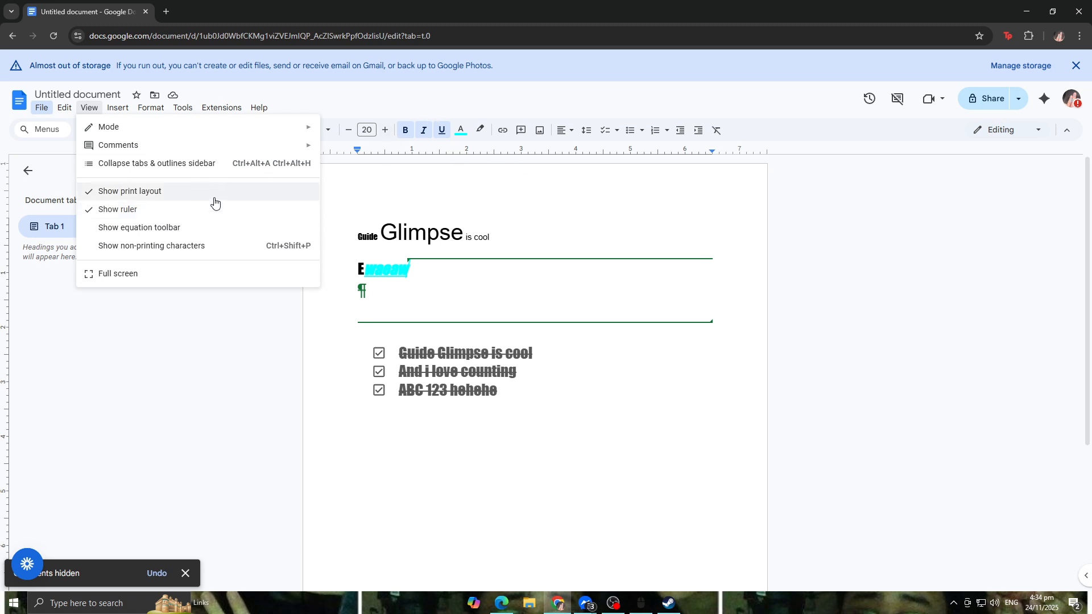
{"action": "left_click", "coordinate": [233, 249]}
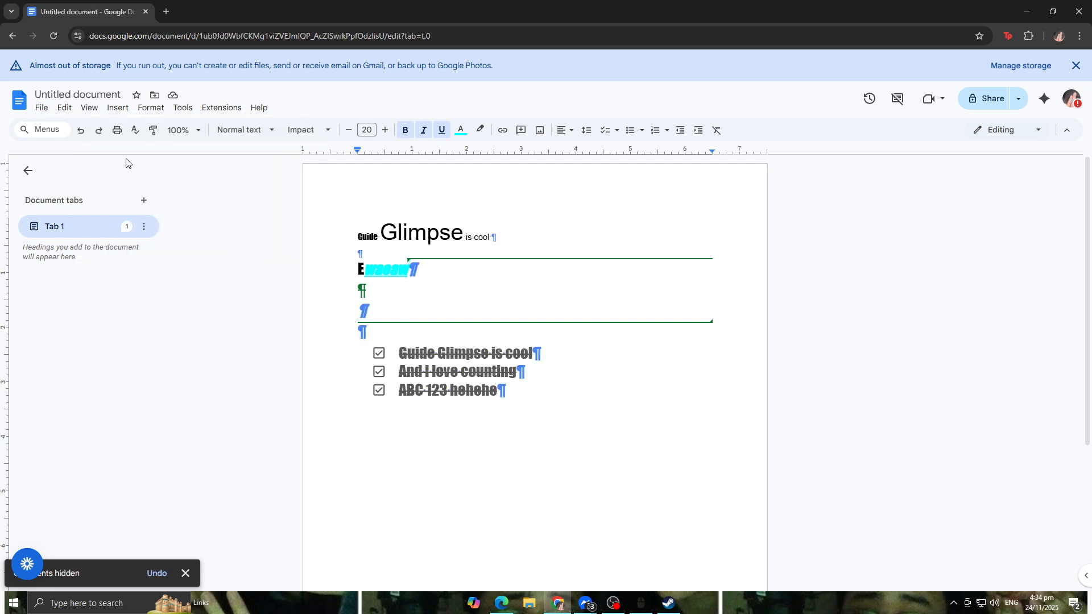
{"action": "left_click", "coordinate": [90, 108]}
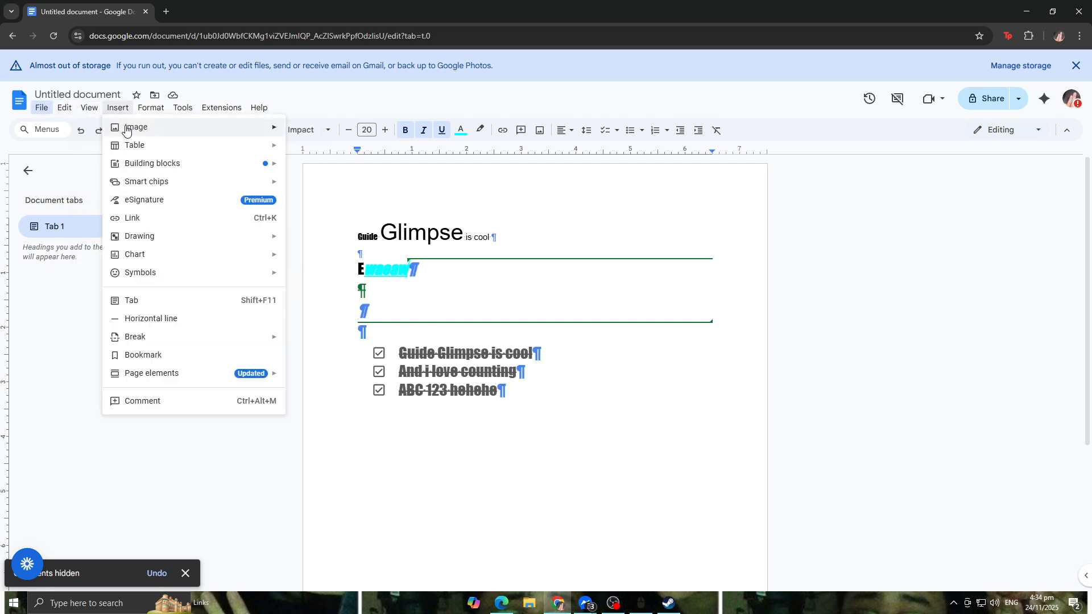
{"action": "left_click", "coordinate": [165, 228]}
{"action": "left_click", "coordinate": [89, 108]}
{"action": "left_click", "coordinate": [149, 227]}
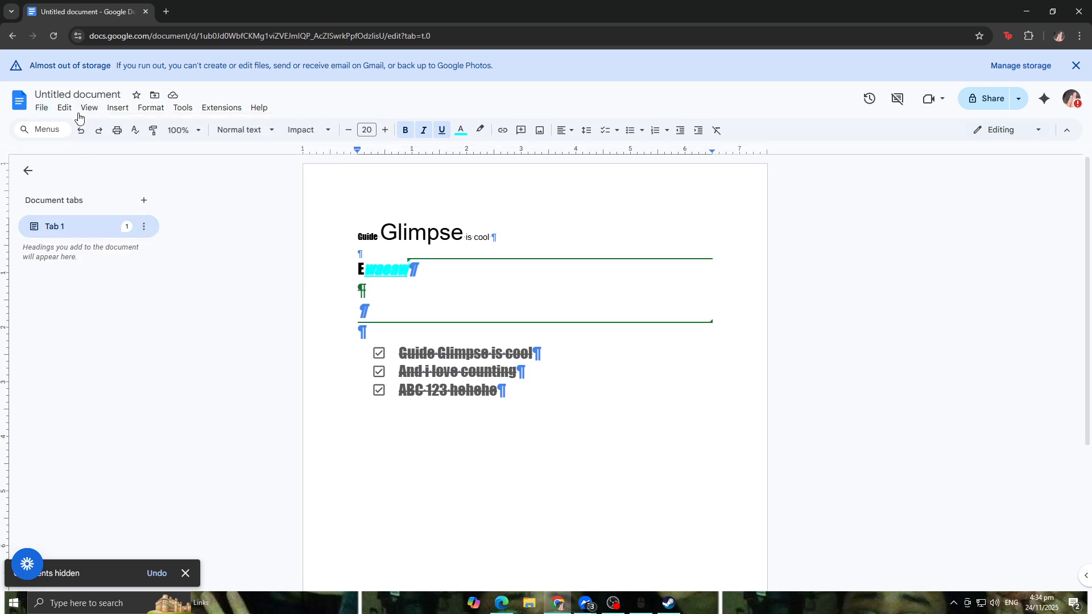
Step: Hide non-printing characters again
{"action": "left_click", "coordinate": [89, 108]}
{"action": "left_click", "coordinate": [181, 246]}
{"action": "left_click", "coordinate": [89, 108]}
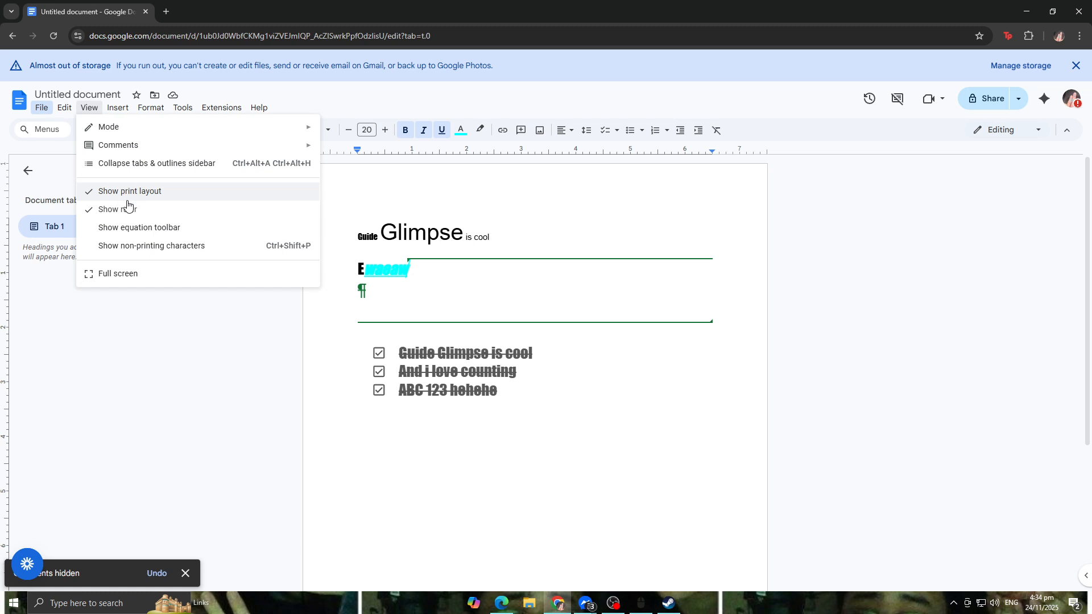
Step: Switch the document to full screen mode, then exit it again
{"action": "left_click", "coordinate": [164, 278]}
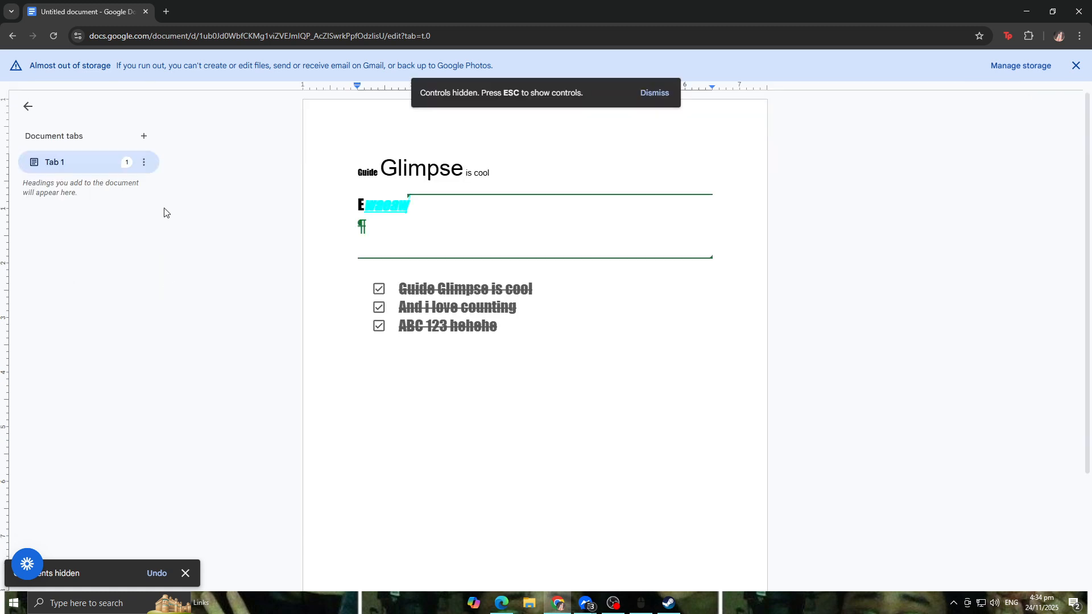
{"action": "left_click", "coordinate": [648, 96]}
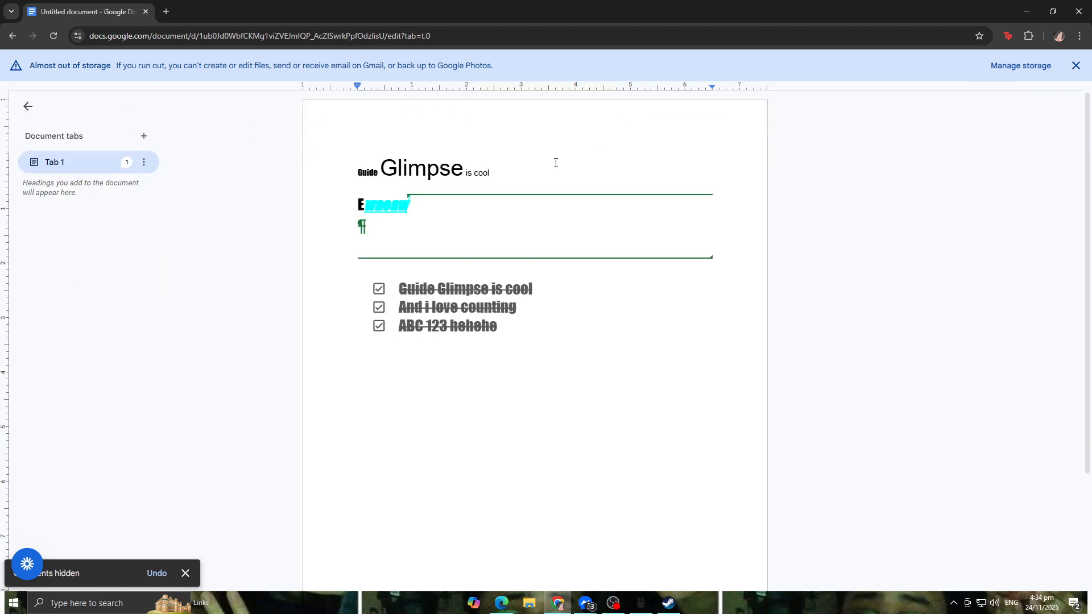
{"action": "key", "text": "Escape"}
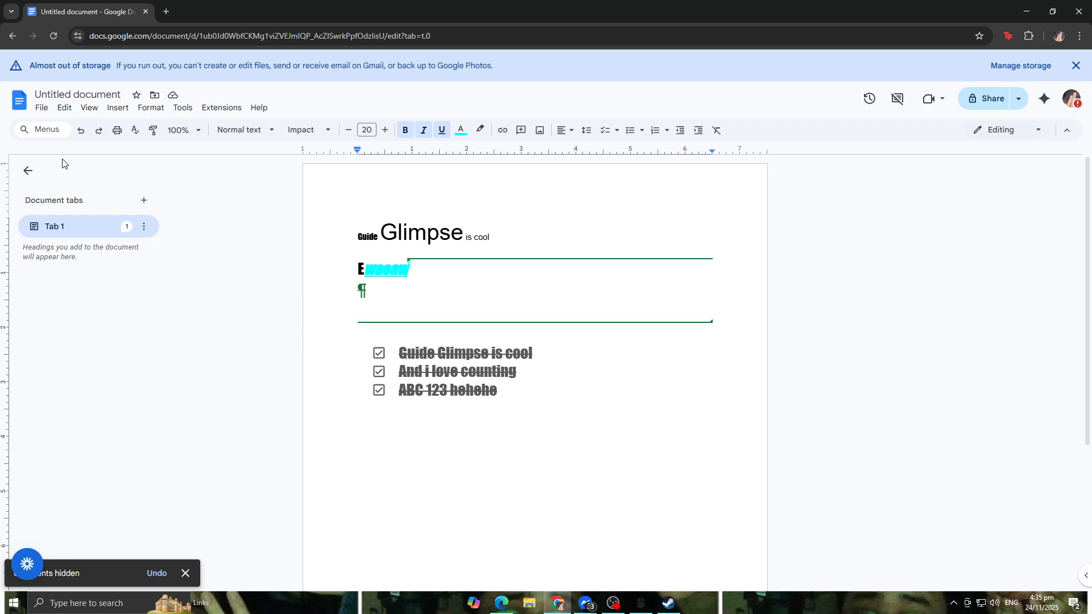
Step: Insert a 3 x 4 table below the heading line
{"action": "left_click", "coordinate": [114, 110]}
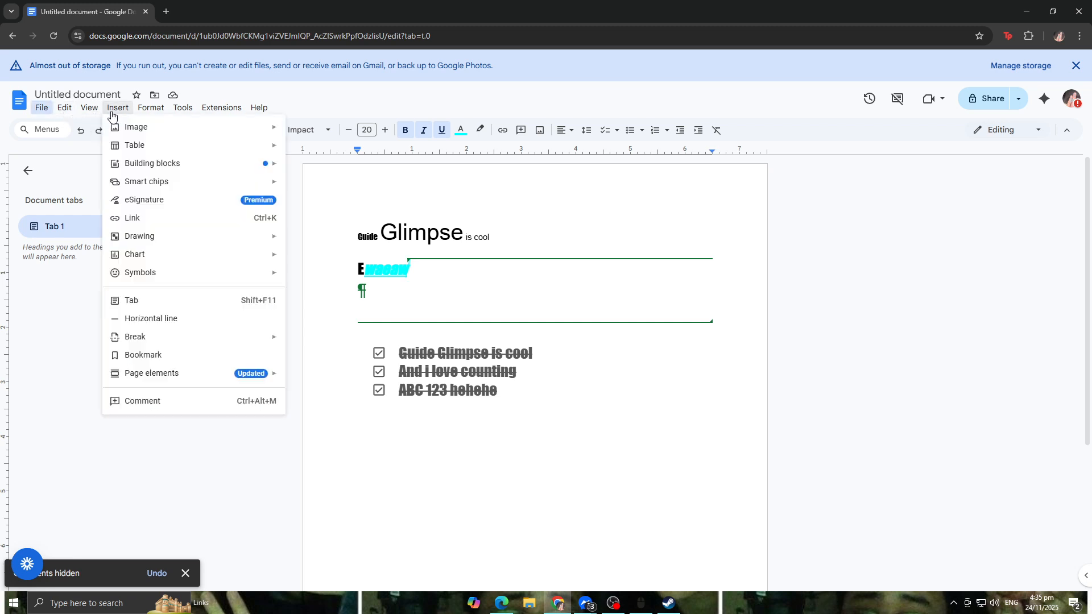
{"action": "mouse_move", "coordinate": [156, 129]}
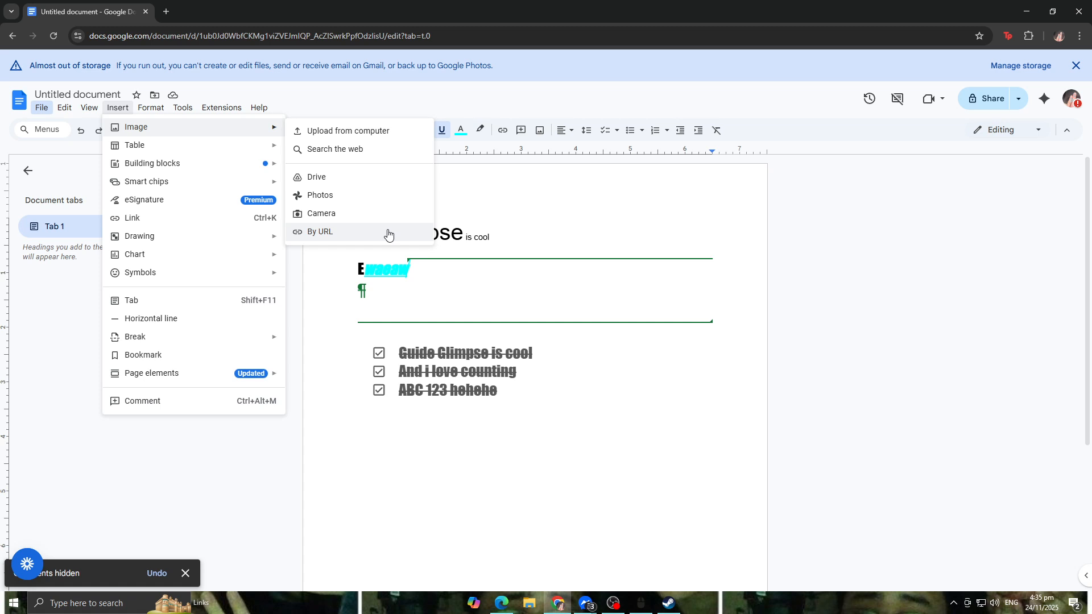
{"action": "mouse_move", "coordinate": [268, 145]}
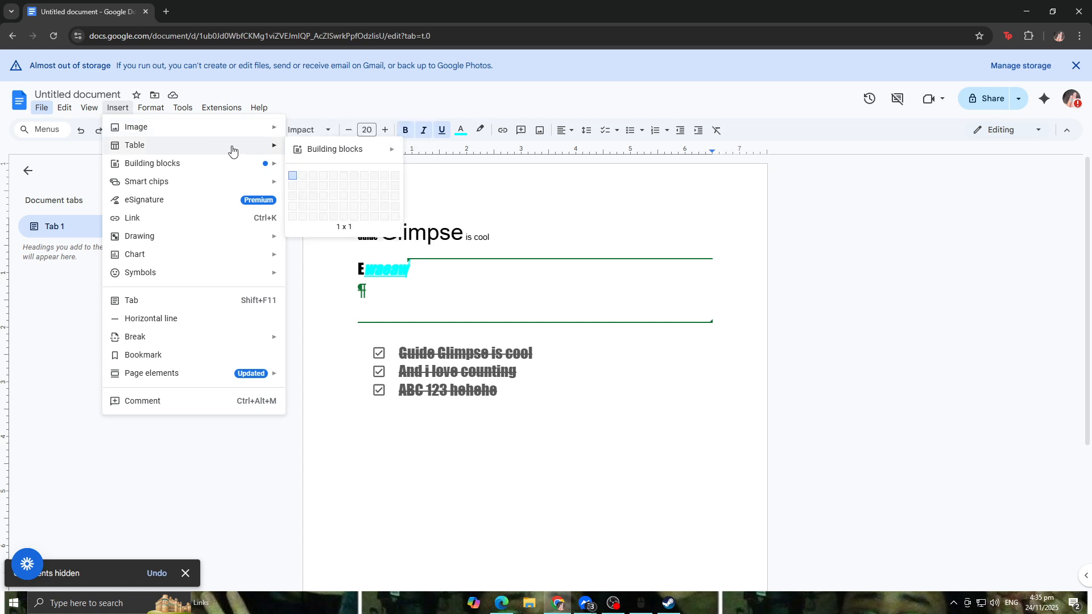
{"action": "left_click", "coordinate": [316, 206]}
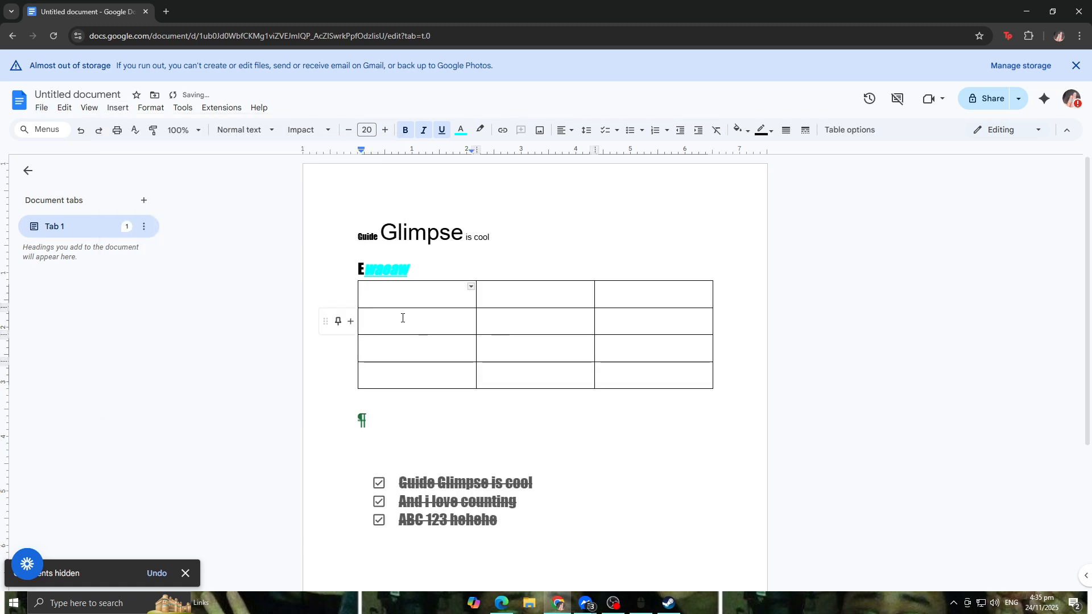
Step: Enter monday in the table's first header cell, setting its text colour to black
{"action": "type", "text": "Monmday"}
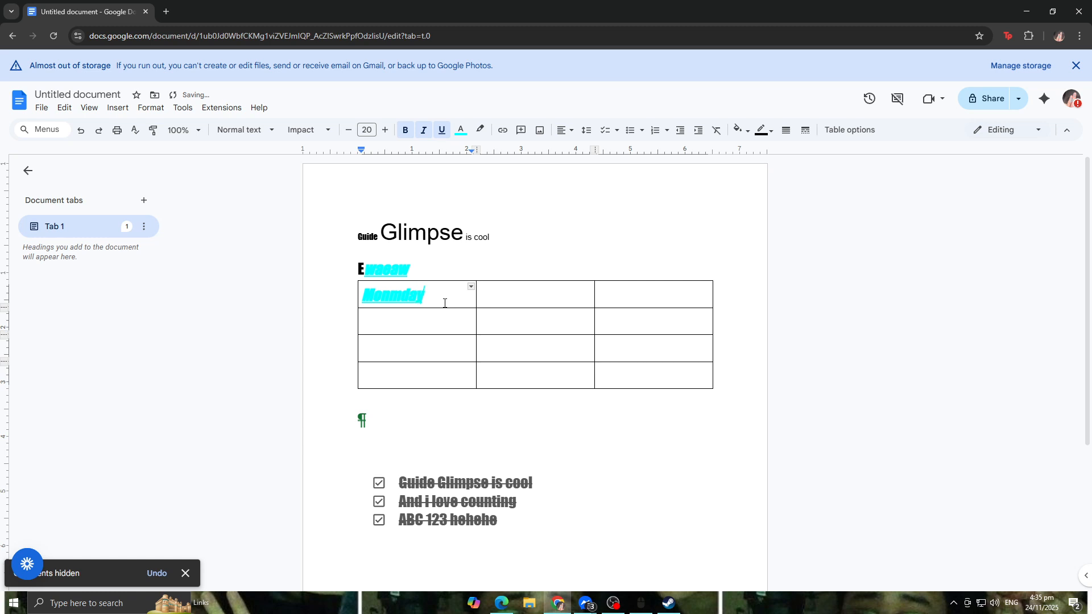
{"action": "key", "text": "BackSpace"}
{"action": "key", "text": "BackSpace"}
{"action": "key", "text": "BackSpace"}
{"action": "key", "text": "BackSpace"}
{"action": "key", "text": "BackSpace"}
{"action": "key", "text": "BackSpace"}
{"action": "key", "text": "BackSpace"}
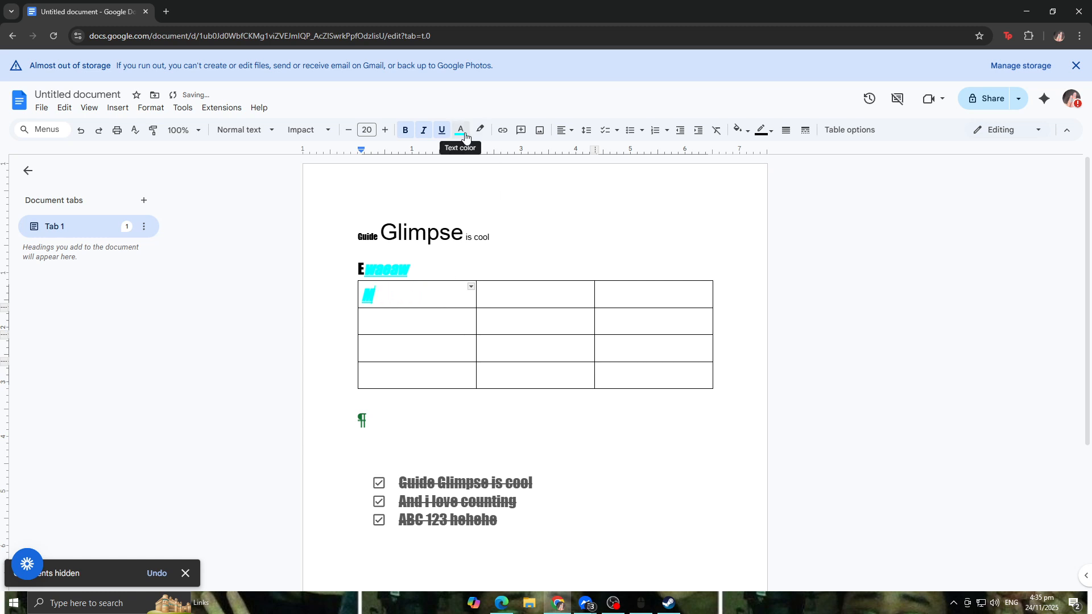
{"action": "left_click", "coordinate": [465, 137]}
{"action": "left_click", "coordinate": [462, 154]}
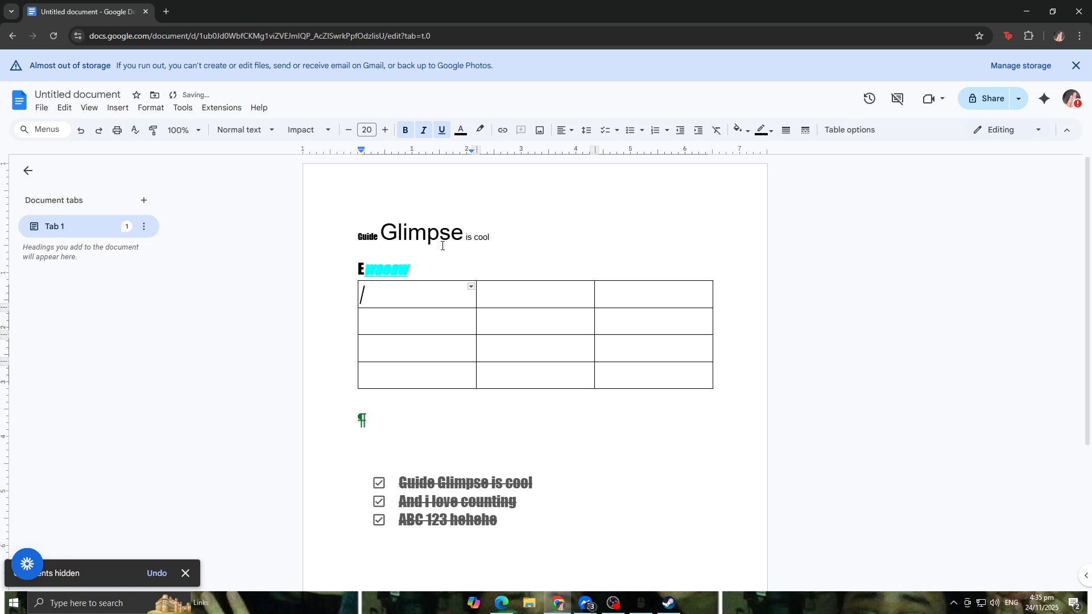
{"action": "type", "text": "monday"}
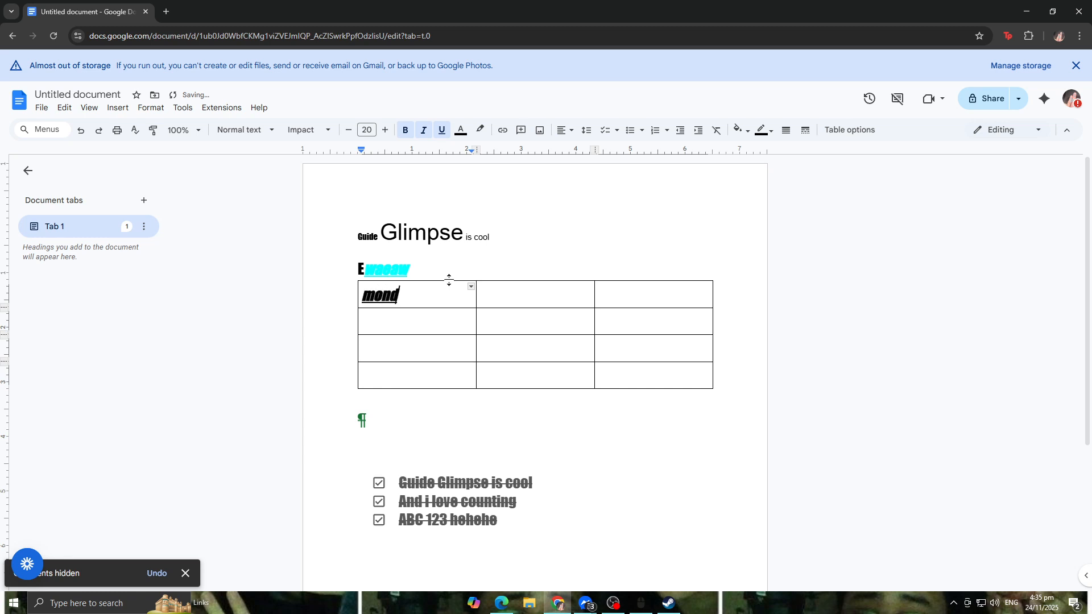
Step: Fill the second and third header cells with Tuesday and Wednesday
{"action": "left_click", "coordinate": [509, 290]}
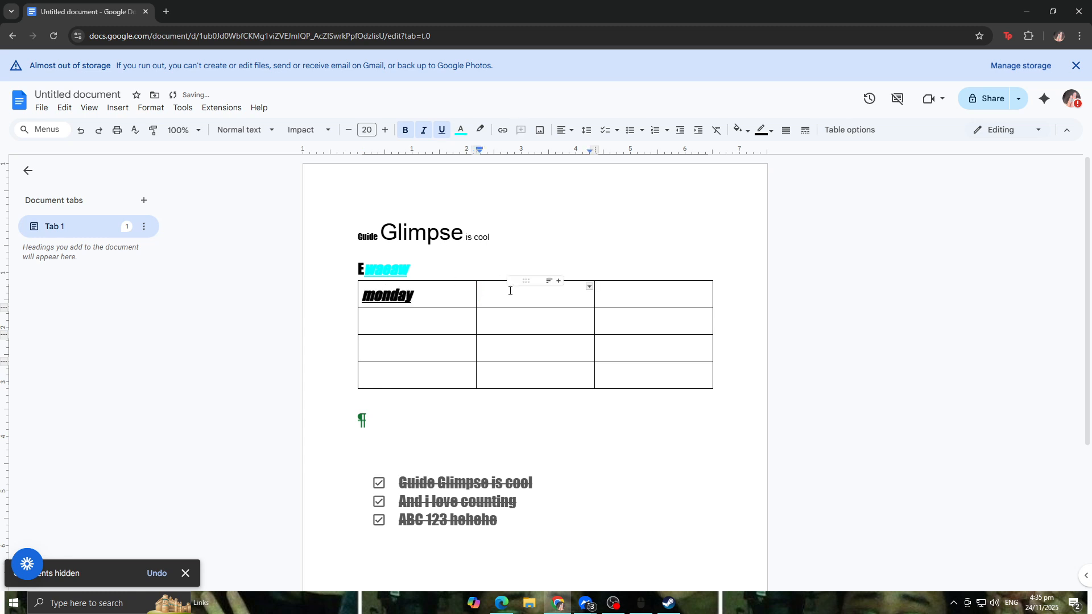
{"action": "type", "text": "Tuesday"}
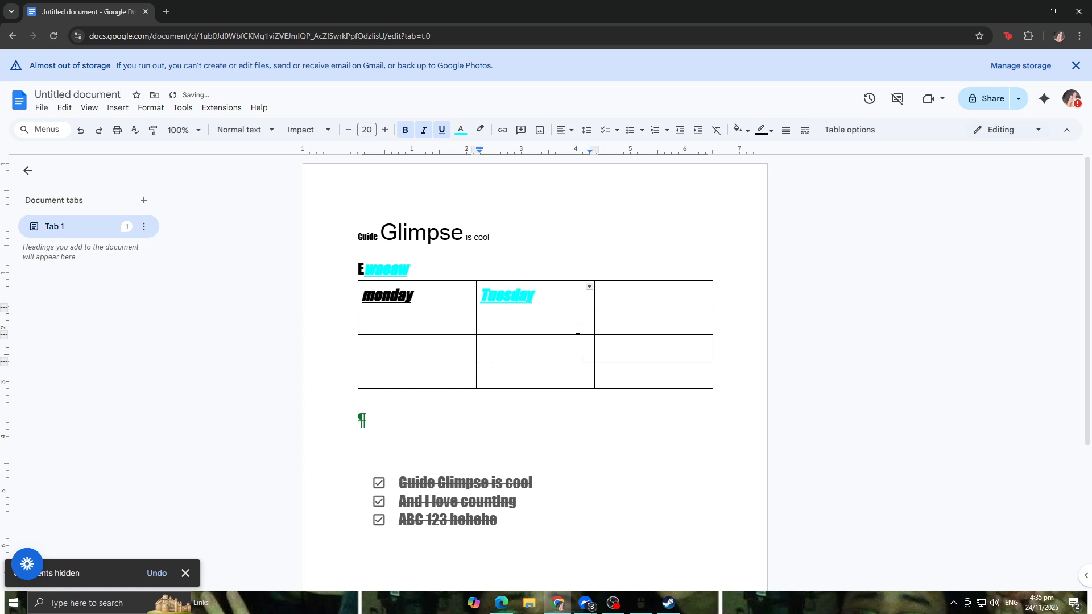
{"action": "left_click", "coordinate": [622, 302]}
{"action": "type", "text": "Wednes"}
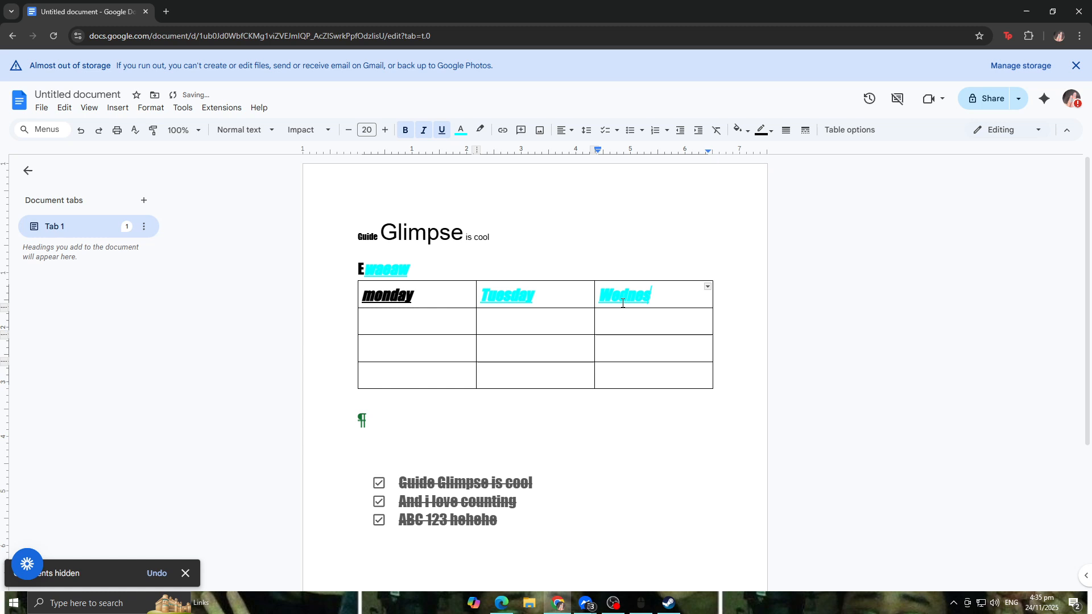
{"action": "type", "text": "day"}
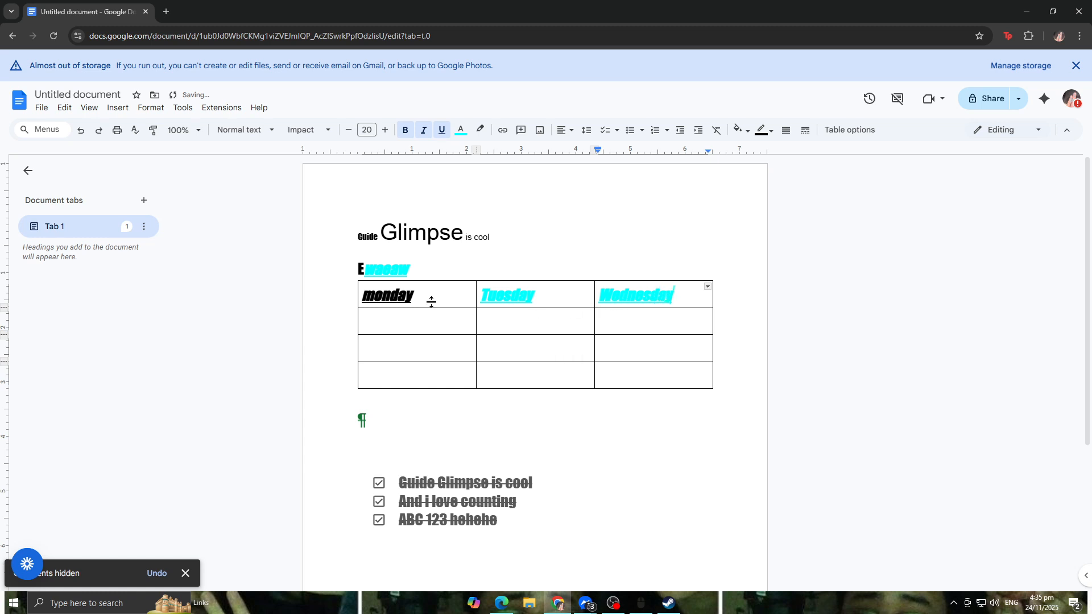
Step: Fill the table's second row with 123, 123 and 534
{"action": "key", "text": "Tab"}
{"action": "type", "text": "123"}
{"action": "key", "text": "Tab"}
{"action": "type", "text": "123"}
{"action": "left_click", "coordinate": [669, 328]}
{"action": "type", "text": "534"}
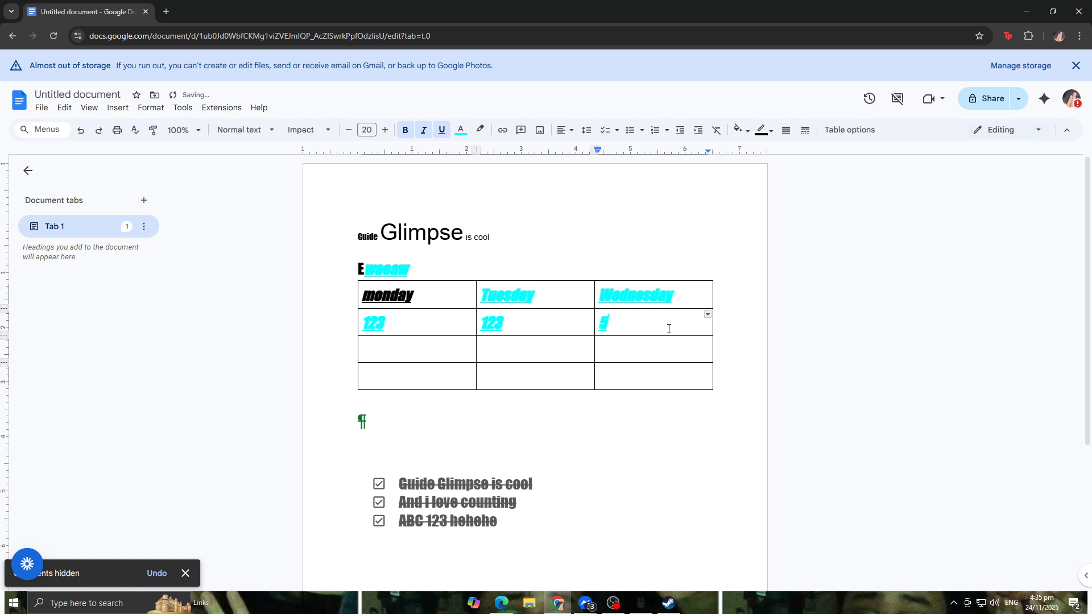
Step: Fill the table's third row with 12354, 6543 and 4534
{"action": "left_click", "coordinate": [463, 349]}
{"action": "type", "text": "12354"}
{"action": "key", "text": "Tab"}
{"action": "type", "text": "6543"}
{"action": "key", "text": "Tab"}
{"action": "type", "text": "4534"}
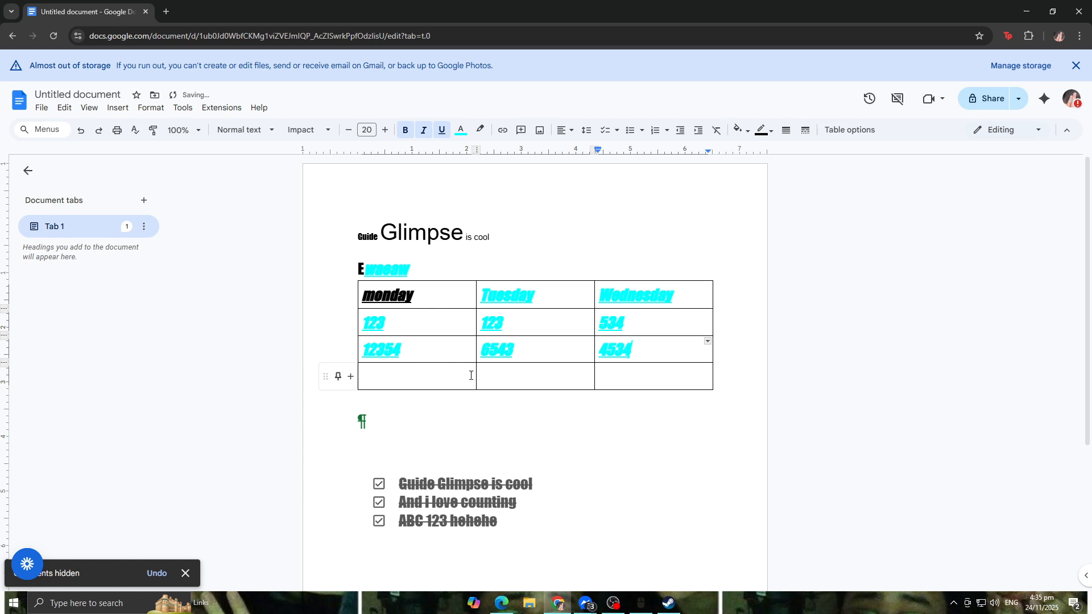
Step: Fill the table's fourth row with 2343, 3443 and 3412
{"action": "key", "text": "Tab"}
{"action": "type", "text": "2343"}
{"action": "key", "text": "Tab"}
{"action": "type", "text": "3443"}
{"action": "key", "text": "Tab"}
{"action": "type", "text": "3412"}
{"action": "key", "text": "Tab"}
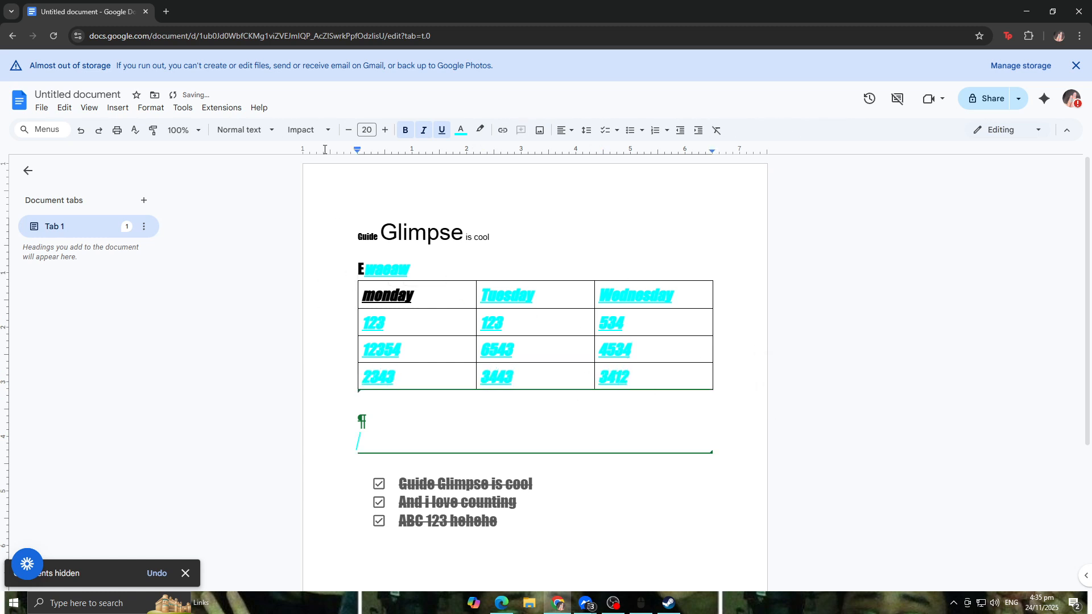
Step: Open the full list of building blocks from the insert options
{"action": "left_click", "coordinate": [89, 108]}
{"action": "mouse_move", "coordinate": [116, 108]}
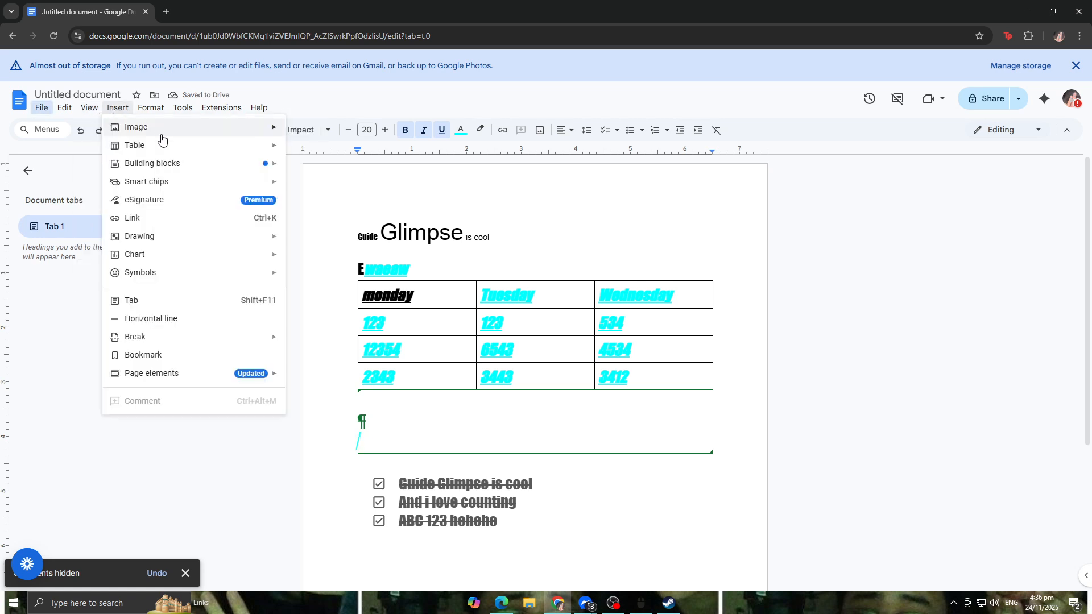
{"action": "mouse_move", "coordinate": [176, 154]}
{"action": "mouse_move", "coordinate": [207, 172]}
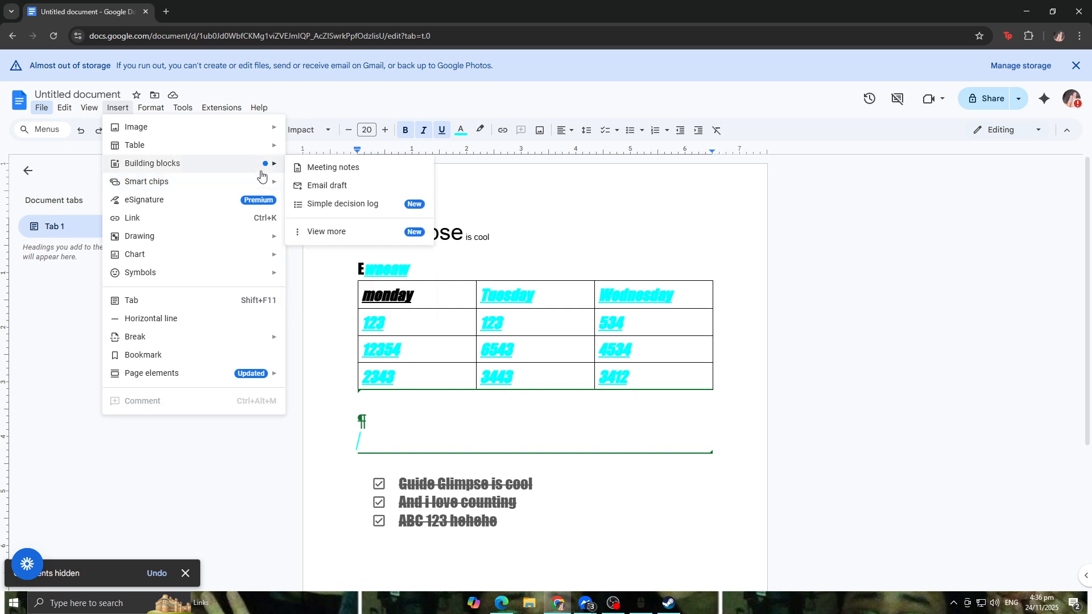
{"action": "left_click", "coordinate": [327, 232]}
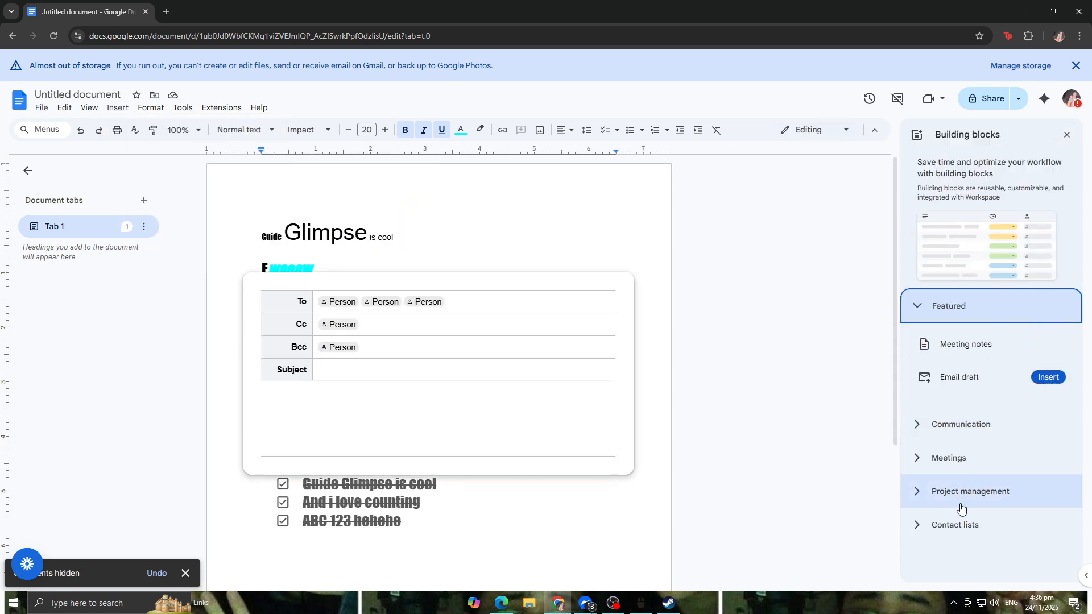
Step: Browse the building block categories and preview their templates
{"action": "mouse_move", "coordinate": [1012, 355]}
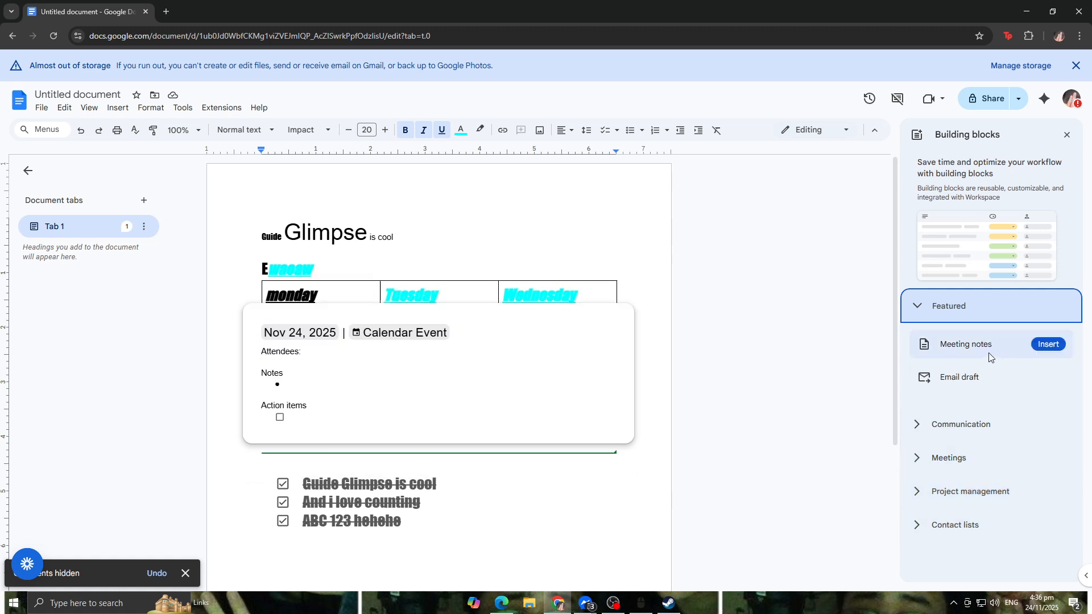
{"action": "mouse_move", "coordinate": [996, 380]}
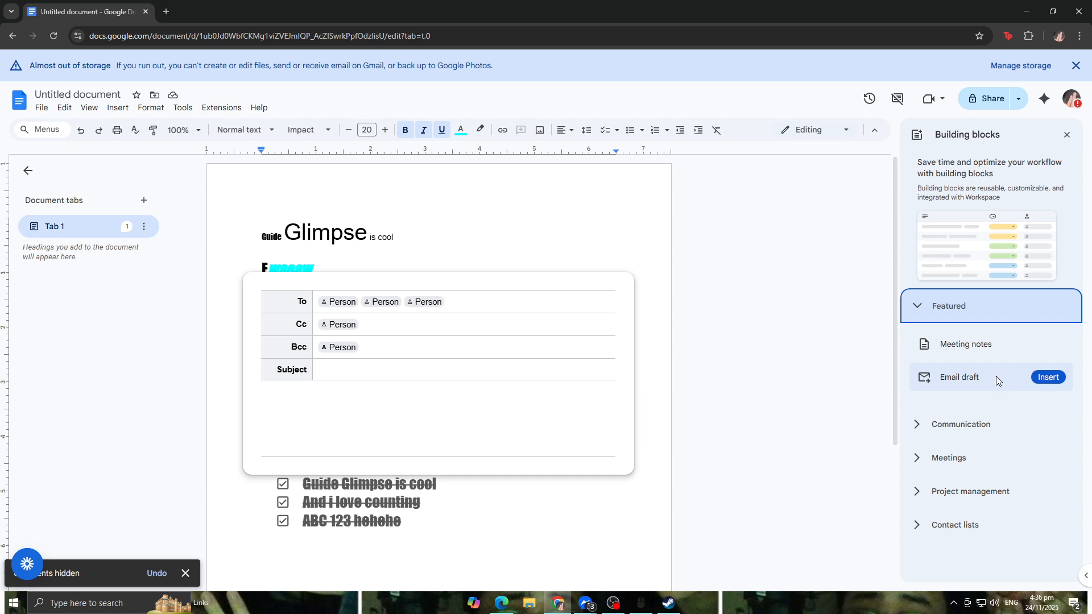
{"action": "left_click", "coordinate": [928, 425]}
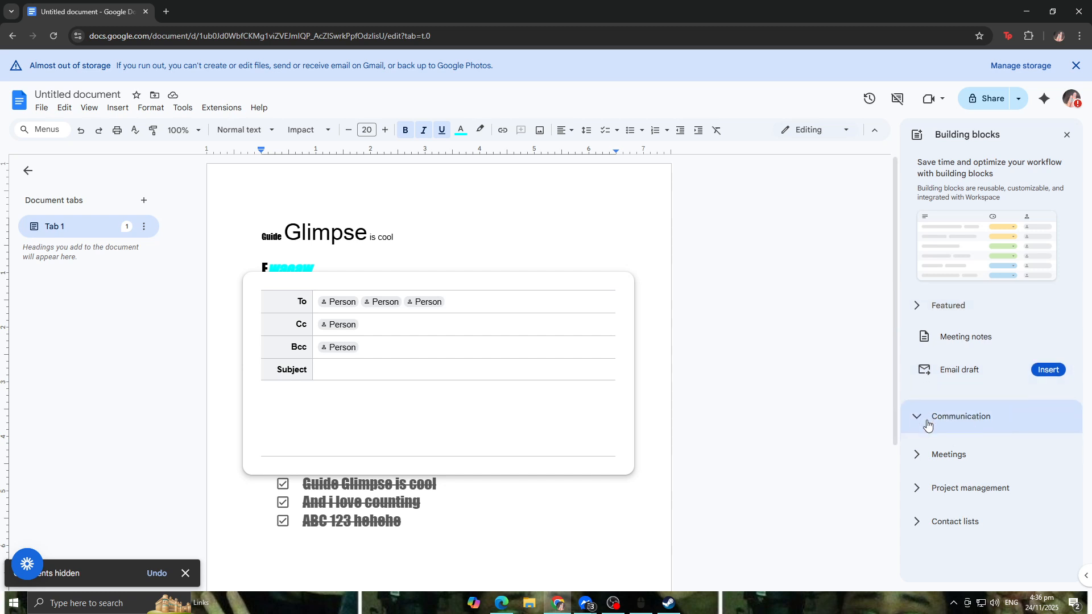
{"action": "left_click", "coordinate": [936, 426]}
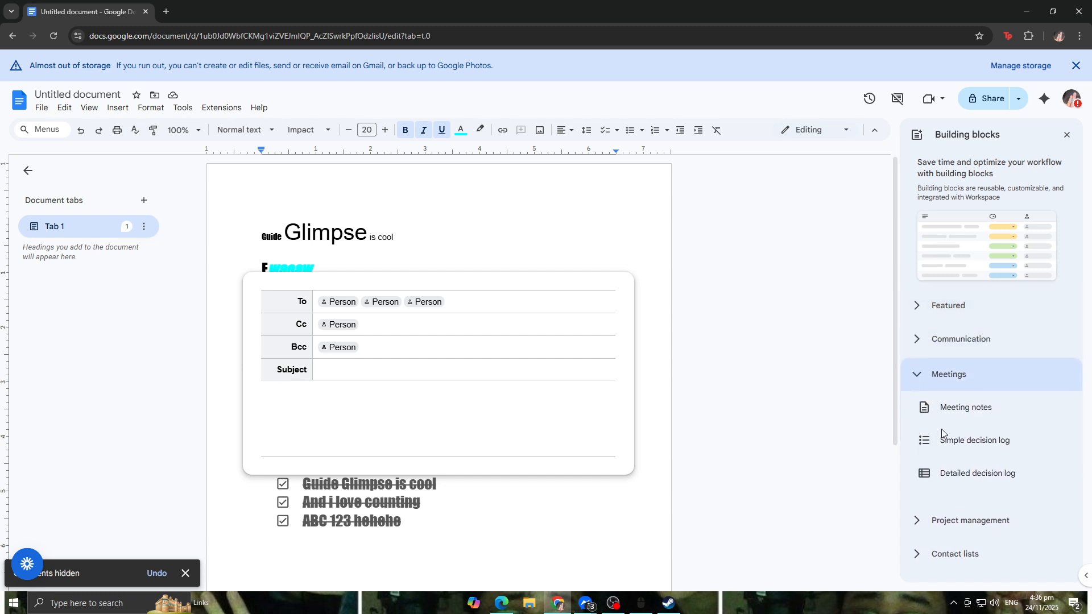
{"action": "mouse_move", "coordinate": [955, 410]}
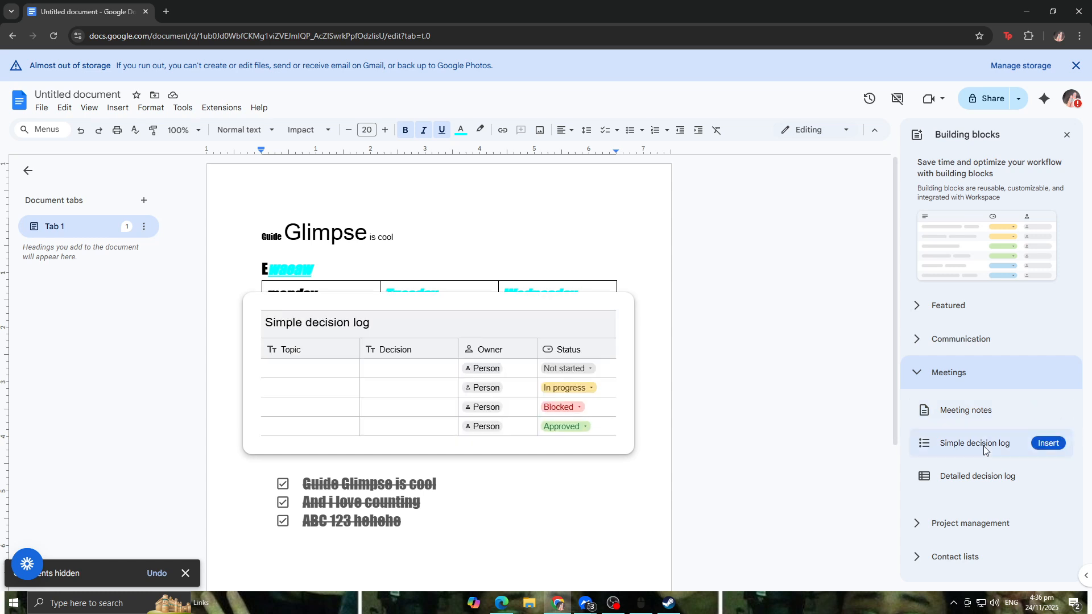
{"action": "mouse_move", "coordinate": [992, 481]}
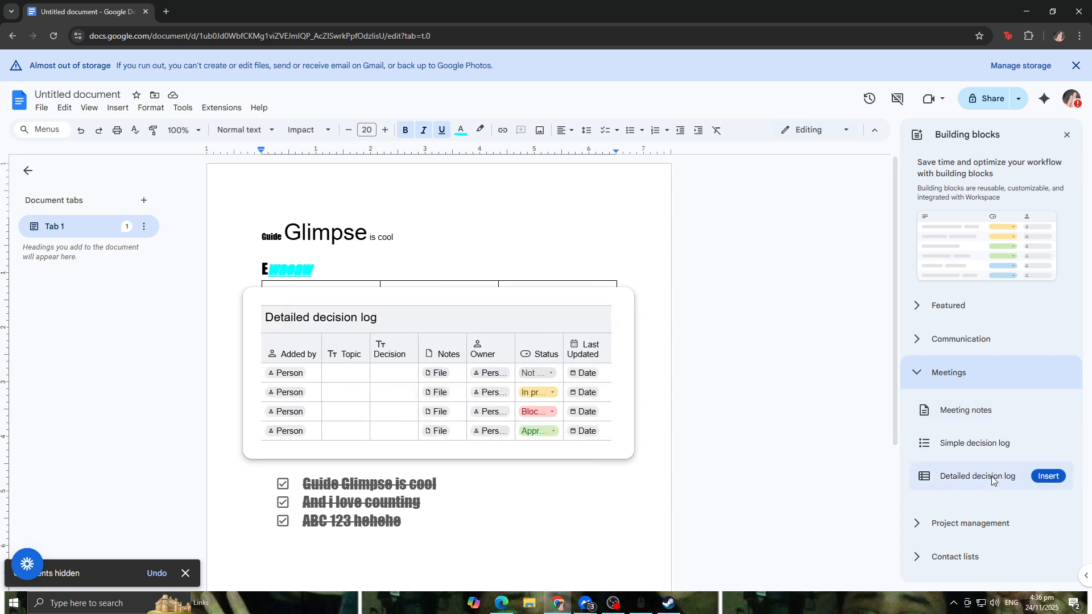
{"action": "left_click", "coordinate": [947, 524]}
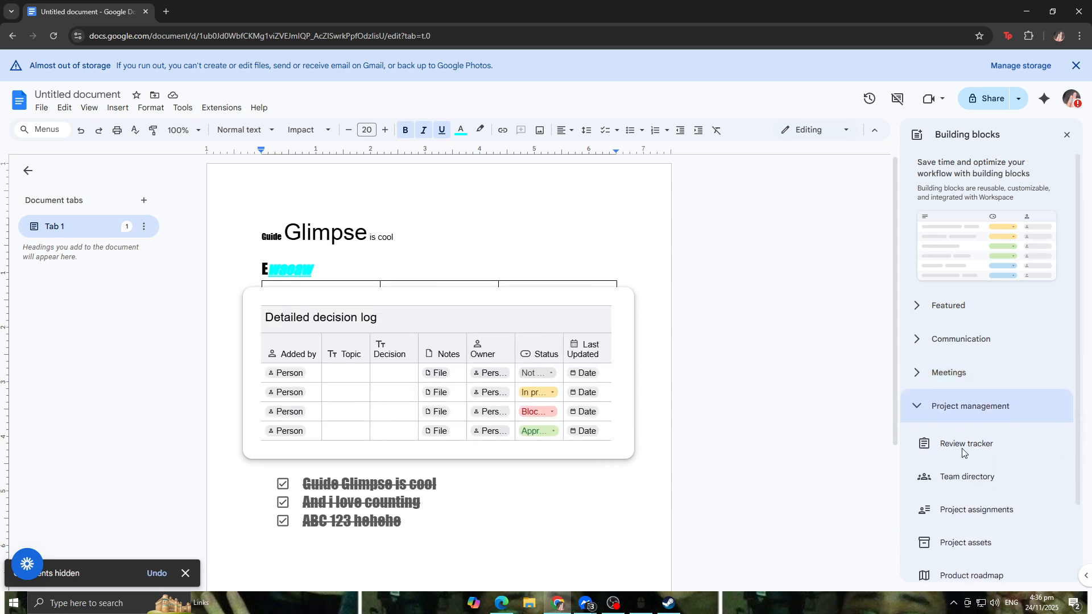
{"action": "mouse_move", "coordinate": [967, 443]}
{"action": "scroll", "coordinate": [974, 408], "scroll_direction": "down", "scroll_amount": 2}
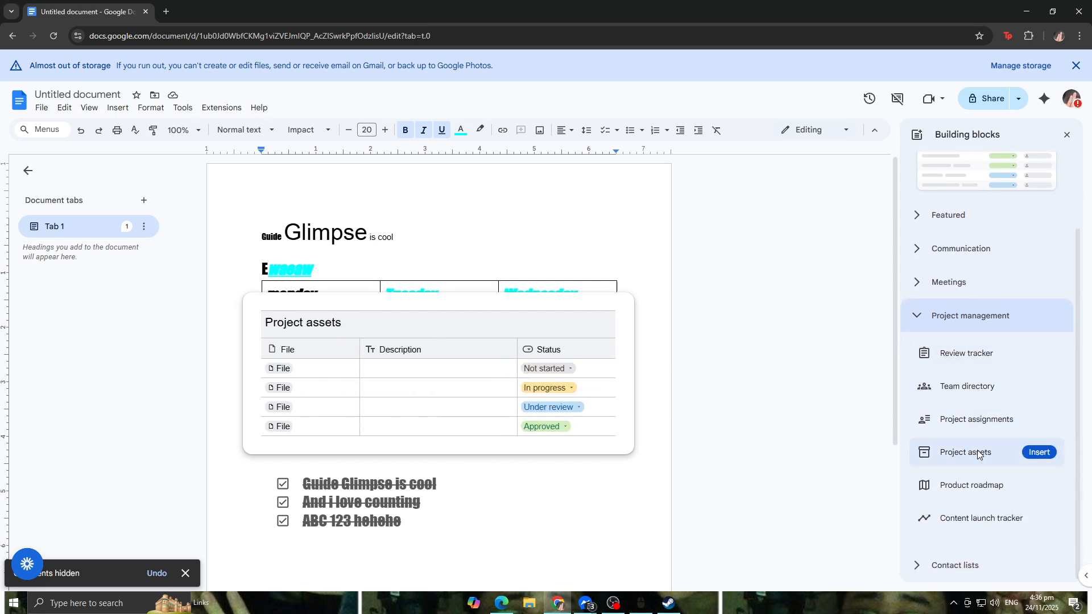
{"action": "mouse_move", "coordinate": [995, 491]}
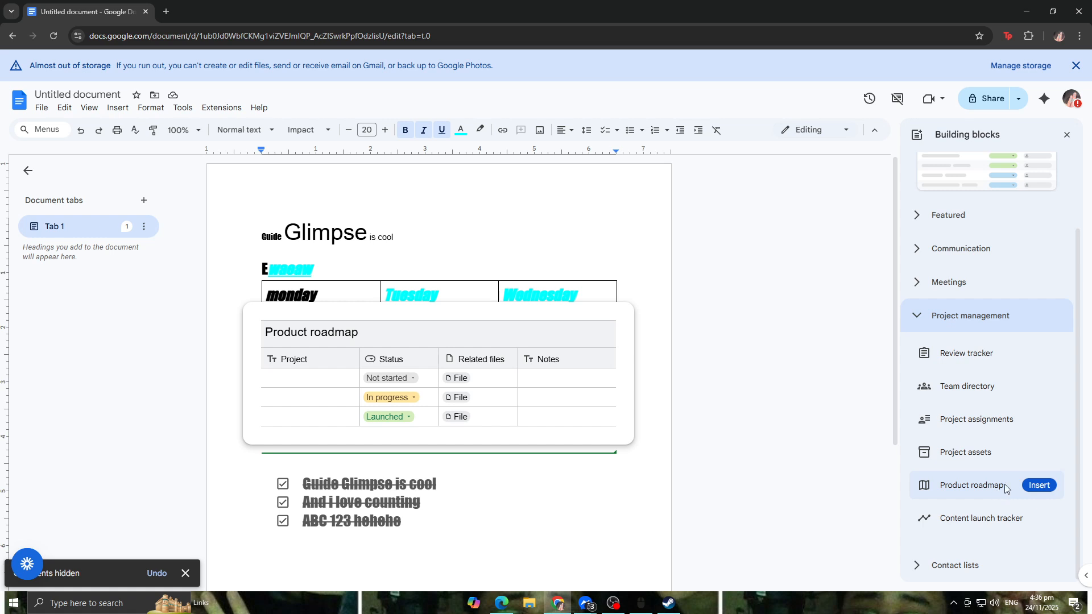
{"action": "left_click", "coordinate": [967, 565]}
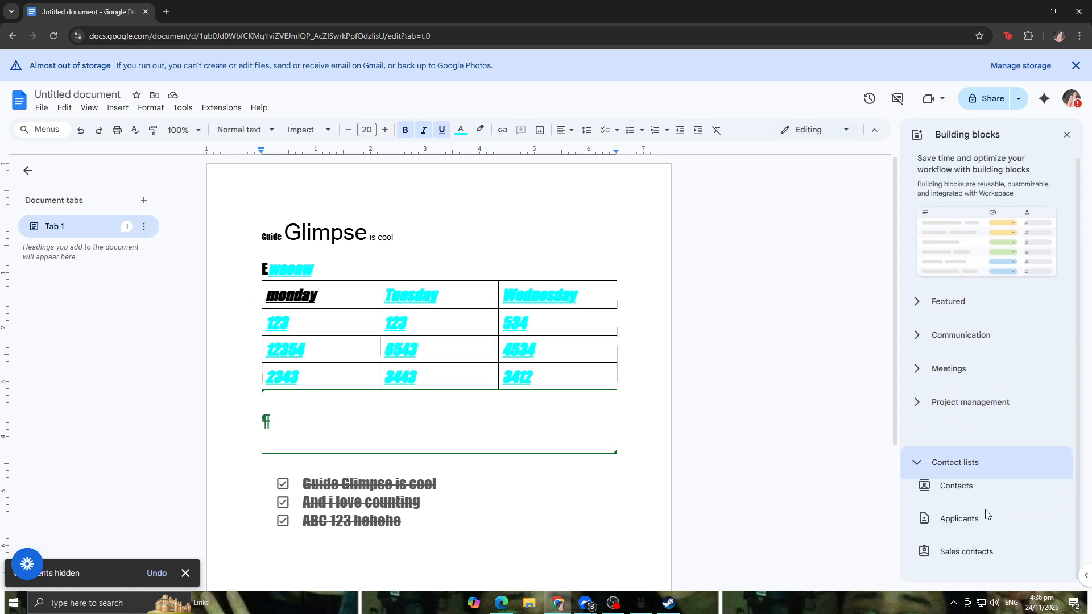
{"action": "mouse_move", "coordinate": [989, 472]}
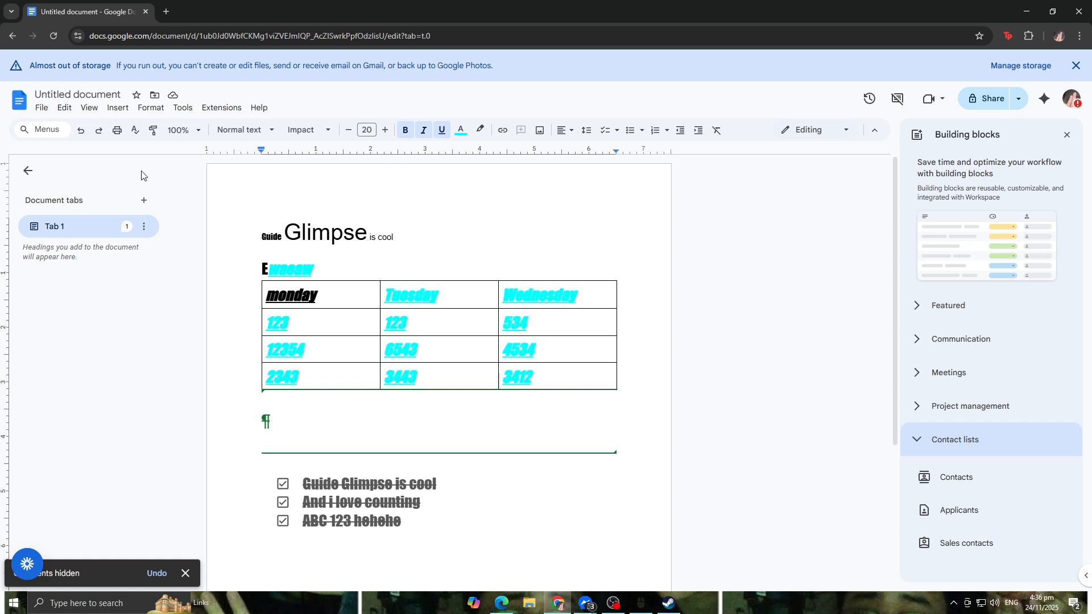
{"action": "left_click", "coordinate": [116, 109]}
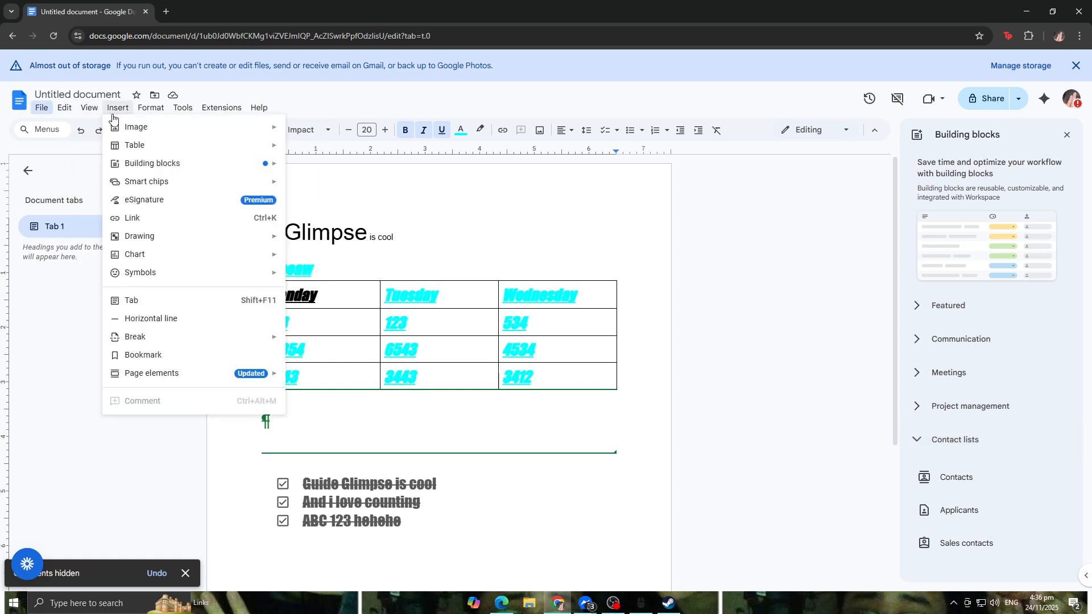
{"action": "mouse_move", "coordinate": [237, 240]}
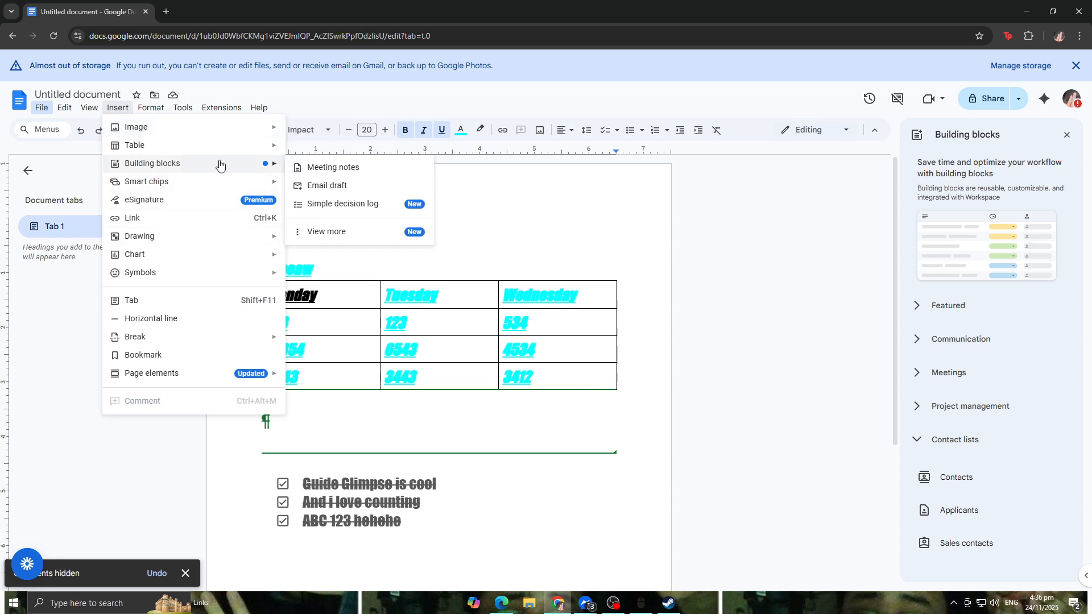
{"action": "left_click", "coordinate": [233, 203]}
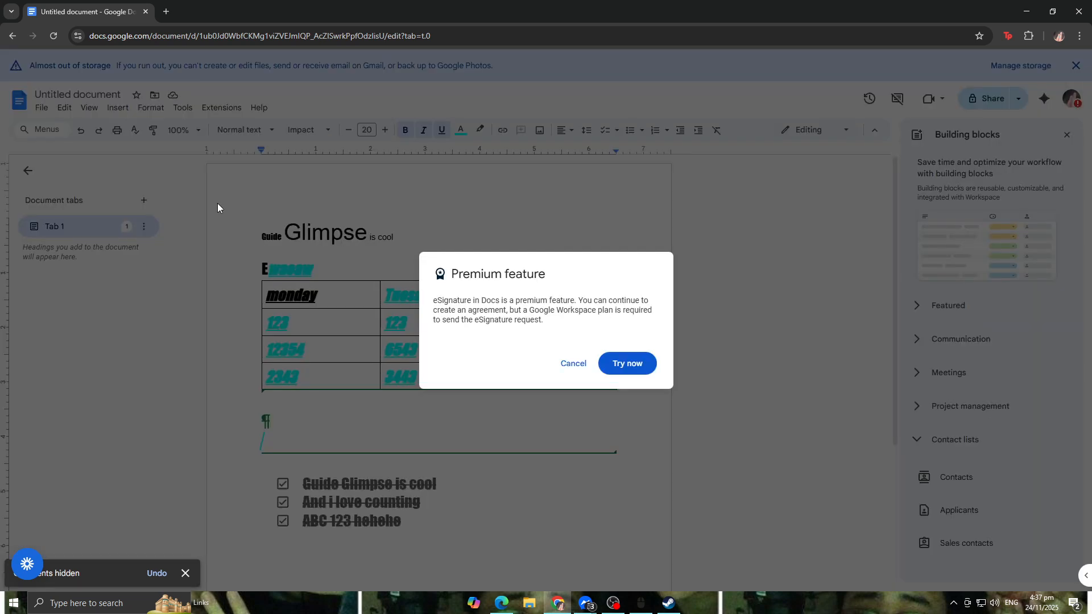
{"action": "left_click", "coordinate": [575, 366]}
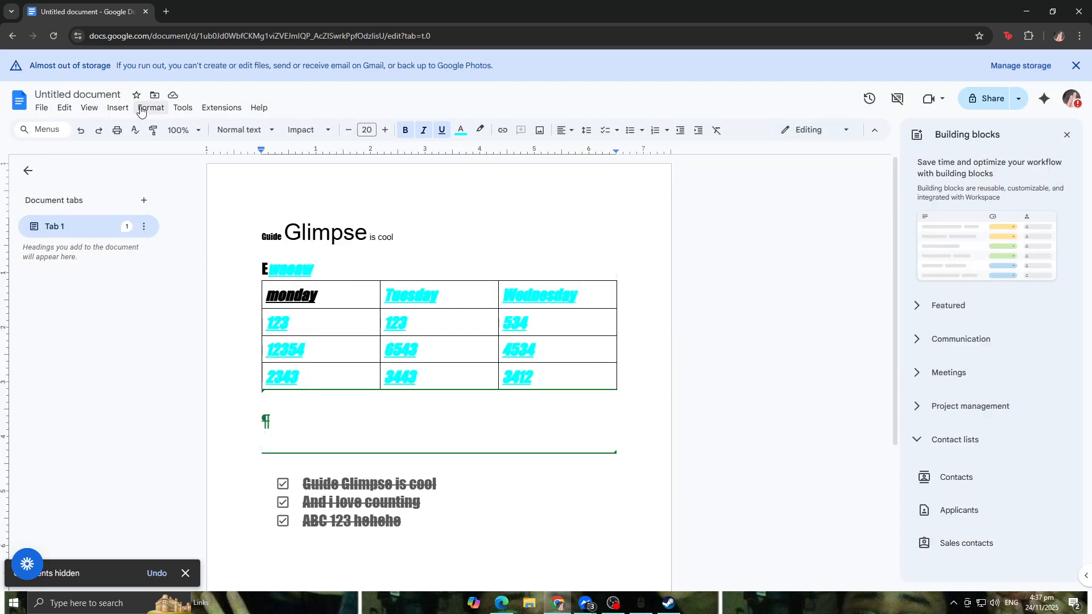
Step: Insert a bar chart into the document below the table
{"action": "left_click", "coordinate": [118, 108]}
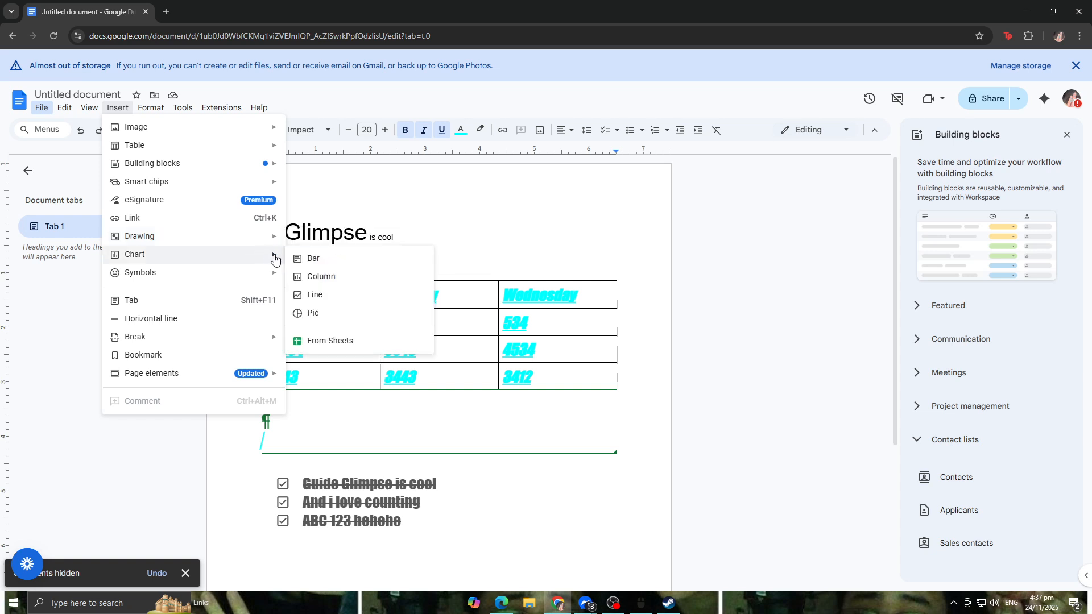
{"action": "left_click", "coordinate": [316, 258]}
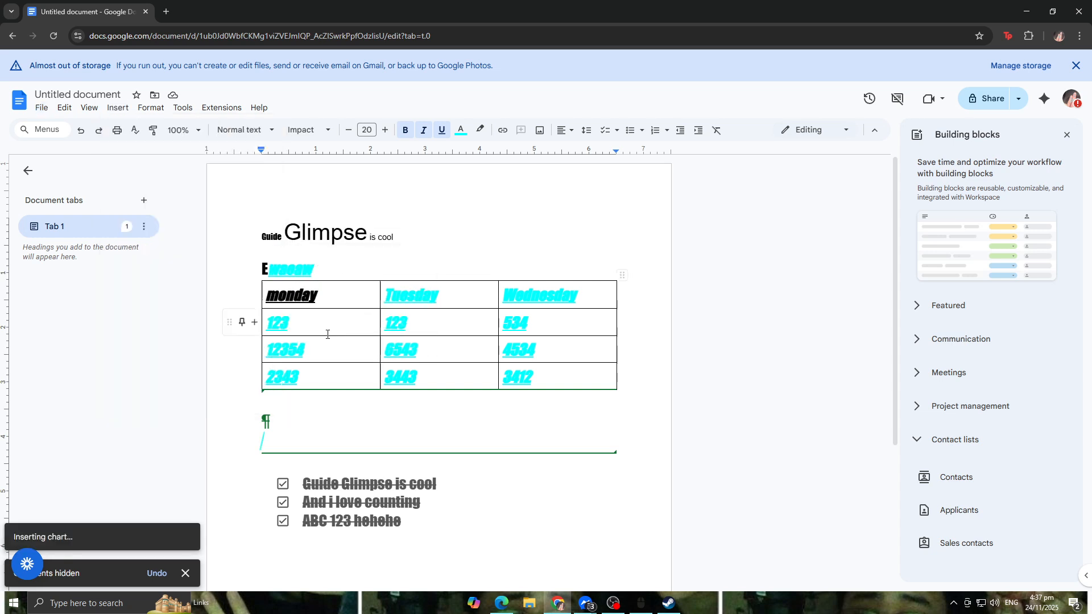
{"action": "left_click", "coordinate": [609, 272]}
Step: Select the table, insert a line chart in its place, and undo the chart insertion
{"action": "left_click_drag", "start_coordinate": [639, 292], "coordinate": [258, 288]}
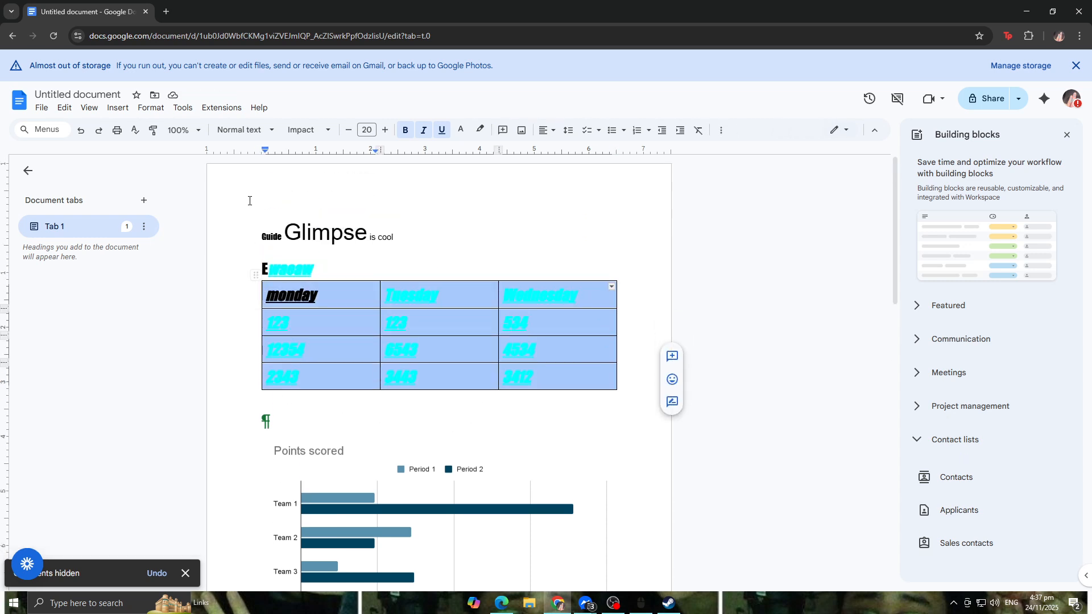
{"action": "left_click", "coordinate": [117, 108]}
{"action": "mouse_move", "coordinate": [191, 258]}
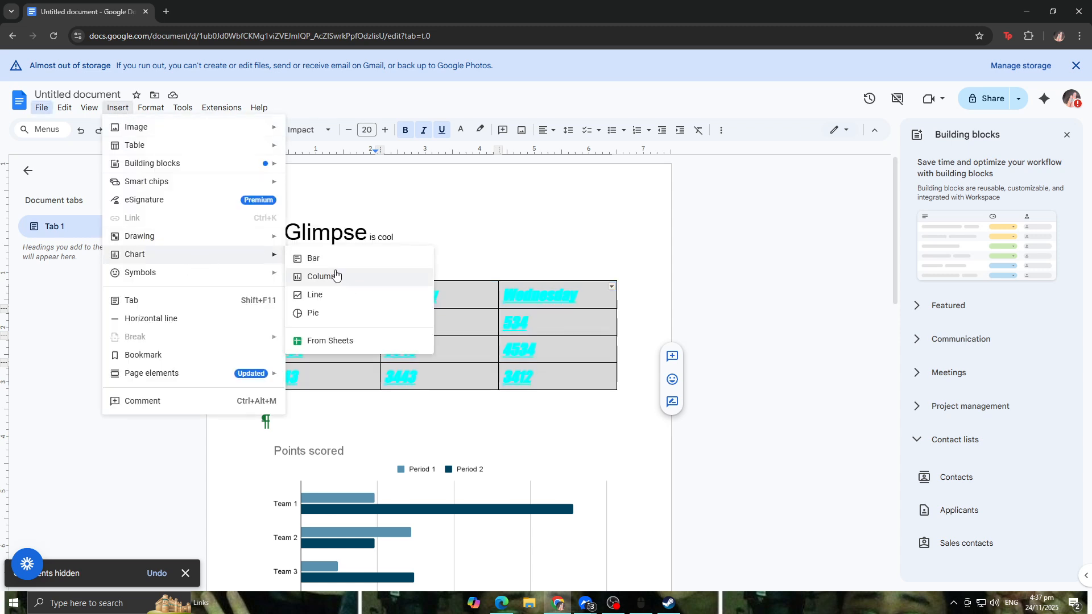
{"action": "left_click", "coordinate": [364, 296]}
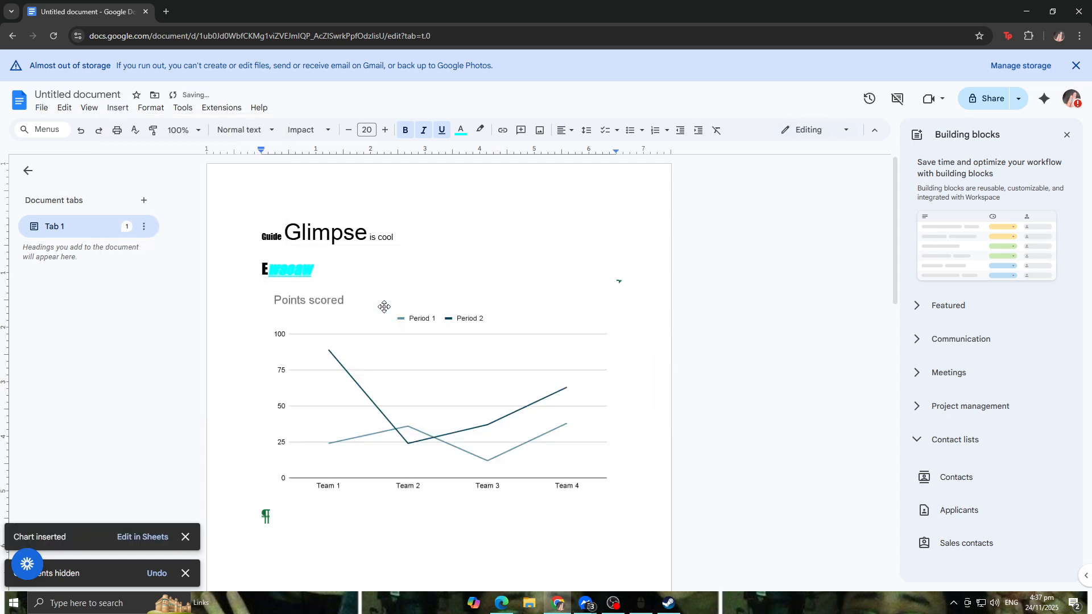
{"action": "scroll", "coordinate": [415, 349], "scroll_direction": "down", "scroll_amount": 2}
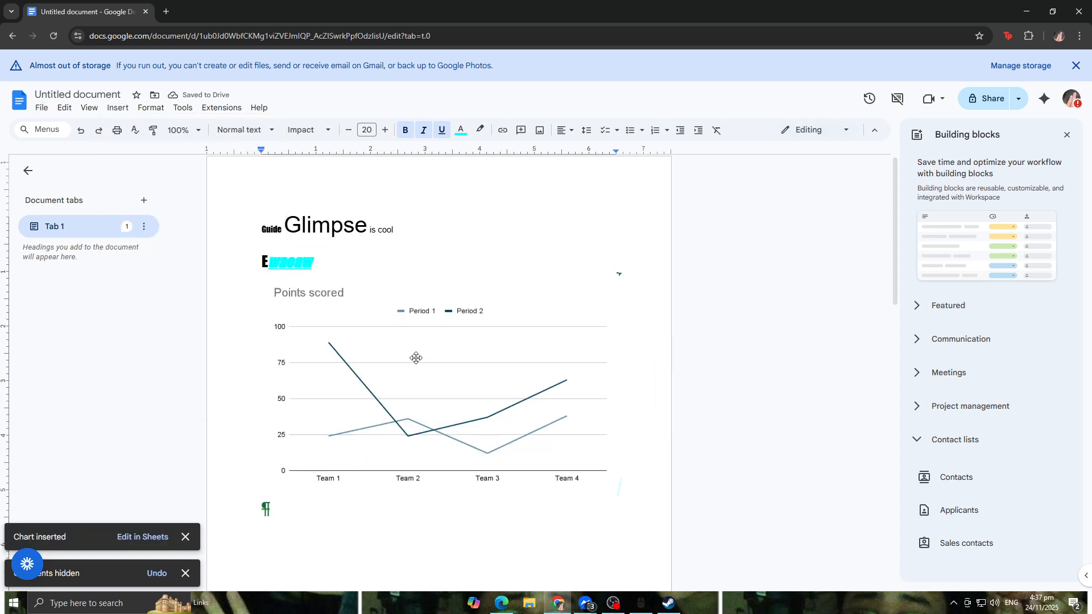
{"action": "key", "text": "ctrl+z"}
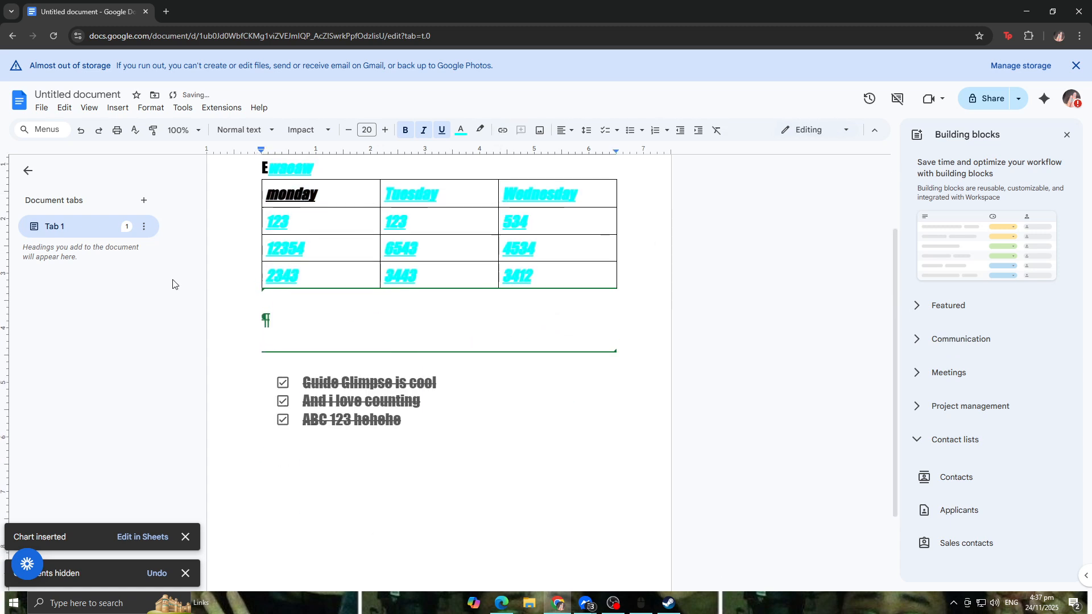
{"action": "scroll", "coordinate": [176, 288], "scroll_direction": "up", "scroll_amount": 3}
{"action": "left_click", "coordinate": [128, 112]}
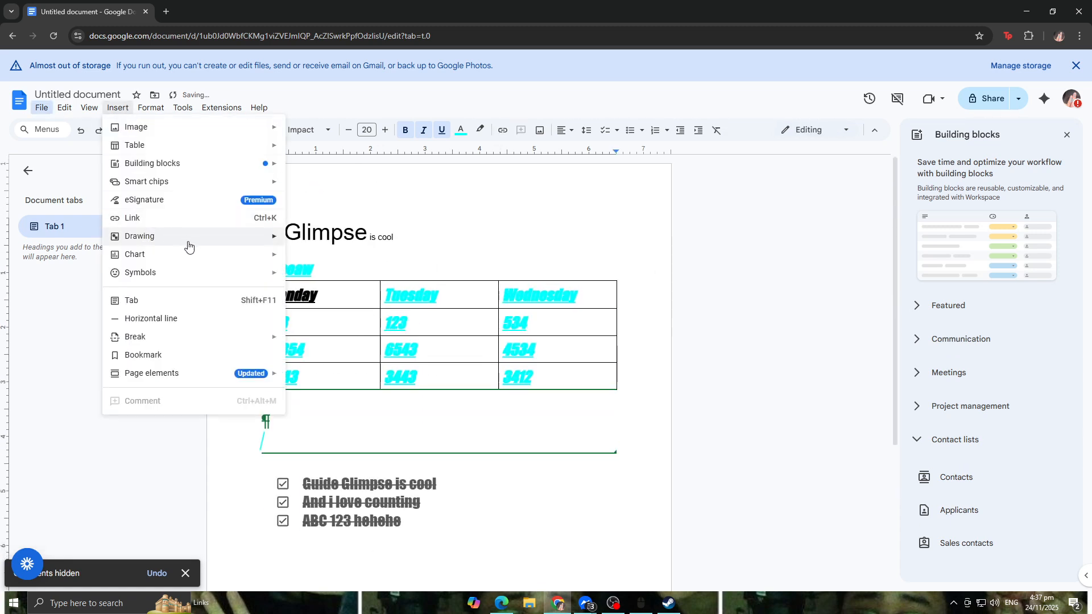
{"action": "mouse_move", "coordinate": [221, 272]}
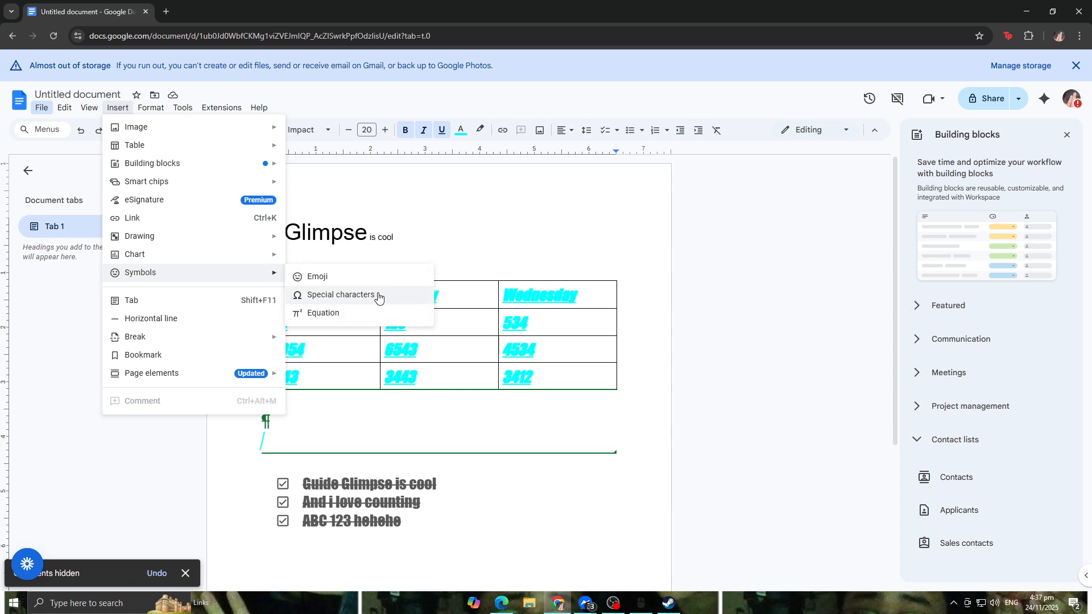
{"action": "left_click", "coordinate": [362, 277]}
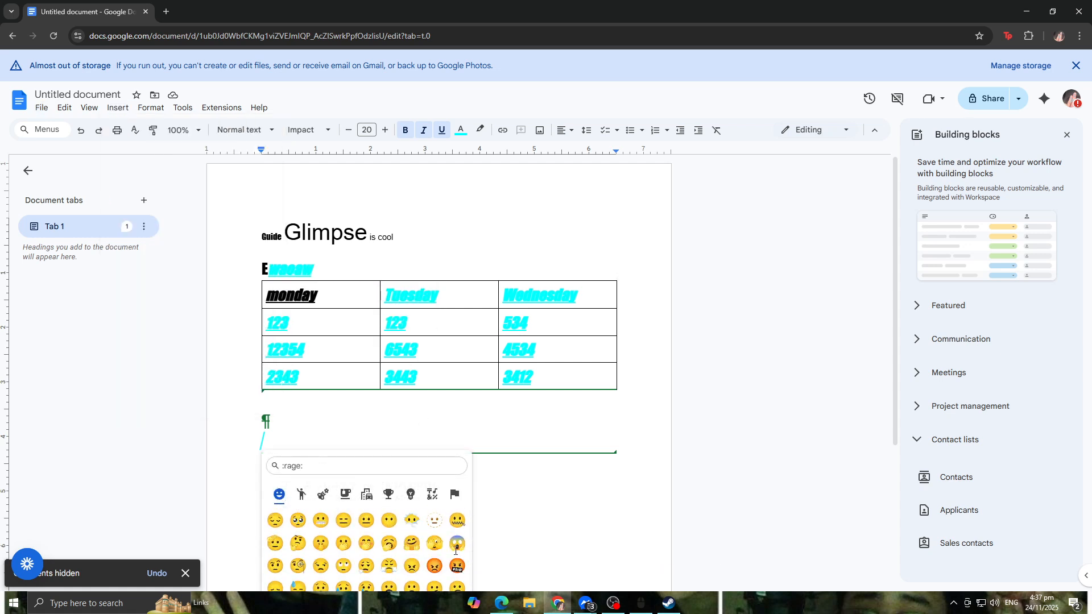
{"action": "key", "text": "Escape"}
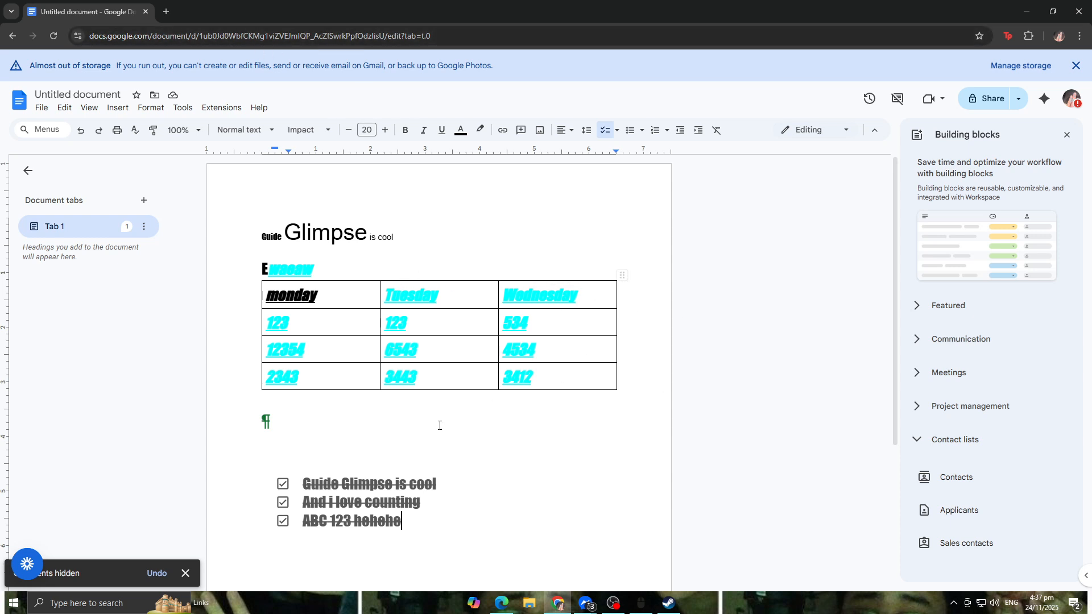
Step: Type five heart symbols ♥♥♥♥♥ on the empty line below the table
{"action": "left_click", "coordinate": [368, 417]}
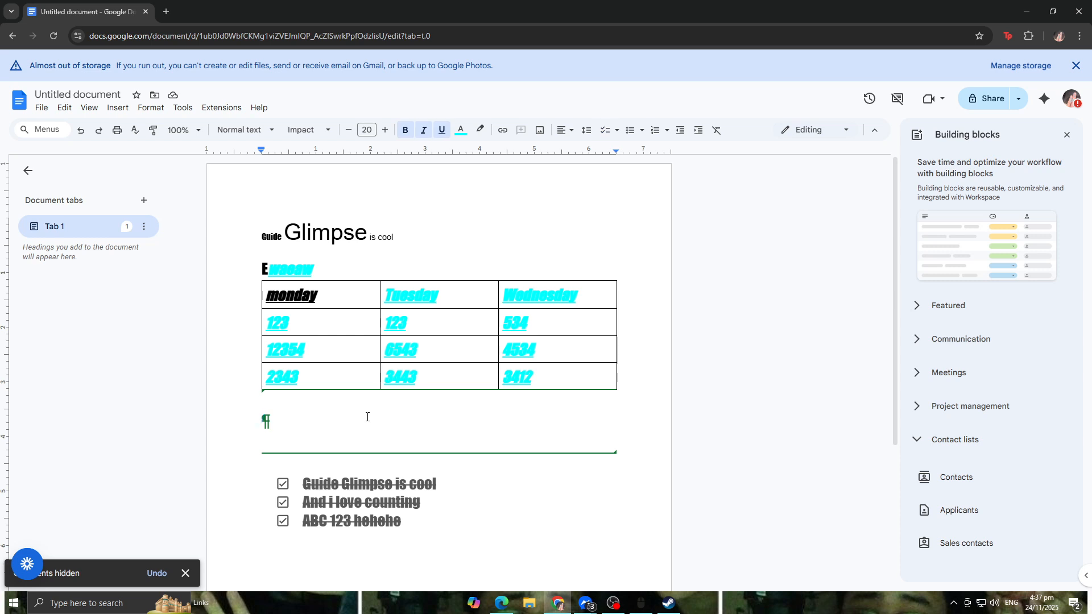
{"action": "type", "text": "♥"}
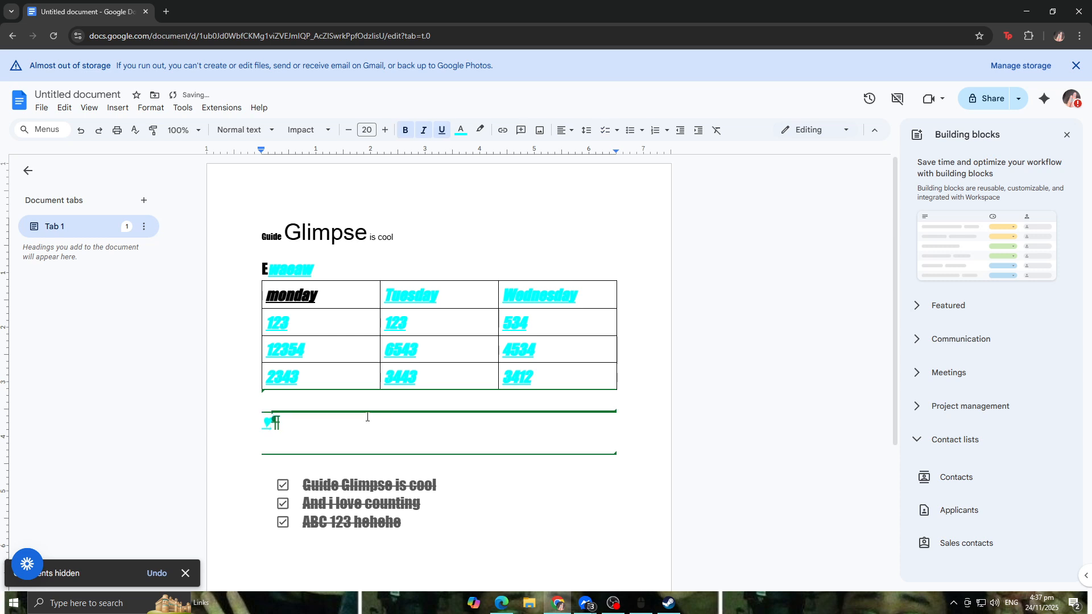
{"action": "type", "text": "♥"}
{"action": "type", "text": "♥♥♥"}
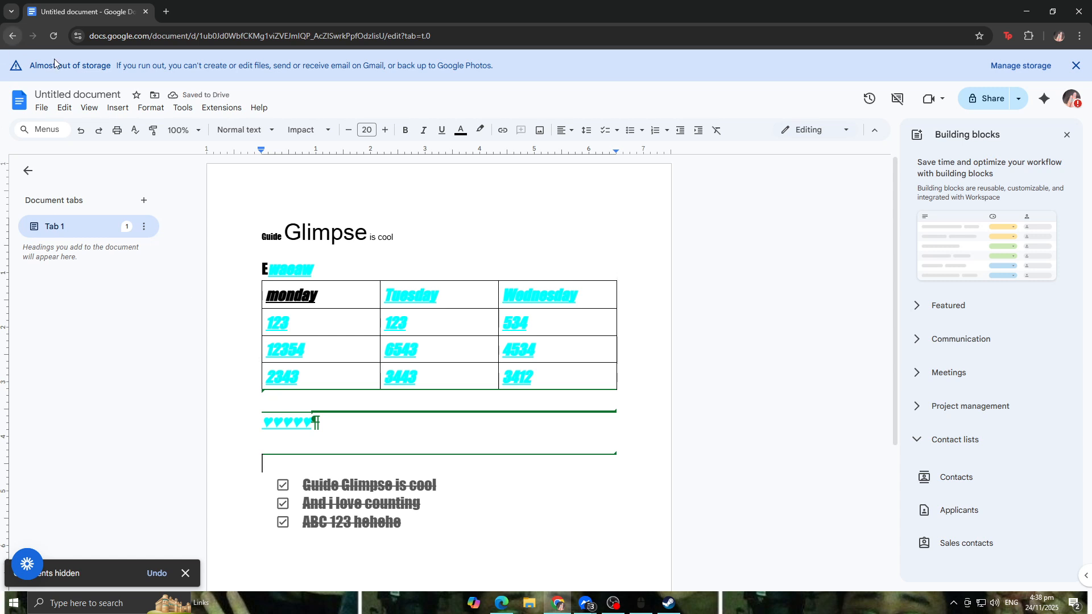
Step: Add a new document tab
{"action": "left_click", "coordinate": [89, 108]}
{"action": "mouse_move", "coordinate": [118, 109]}
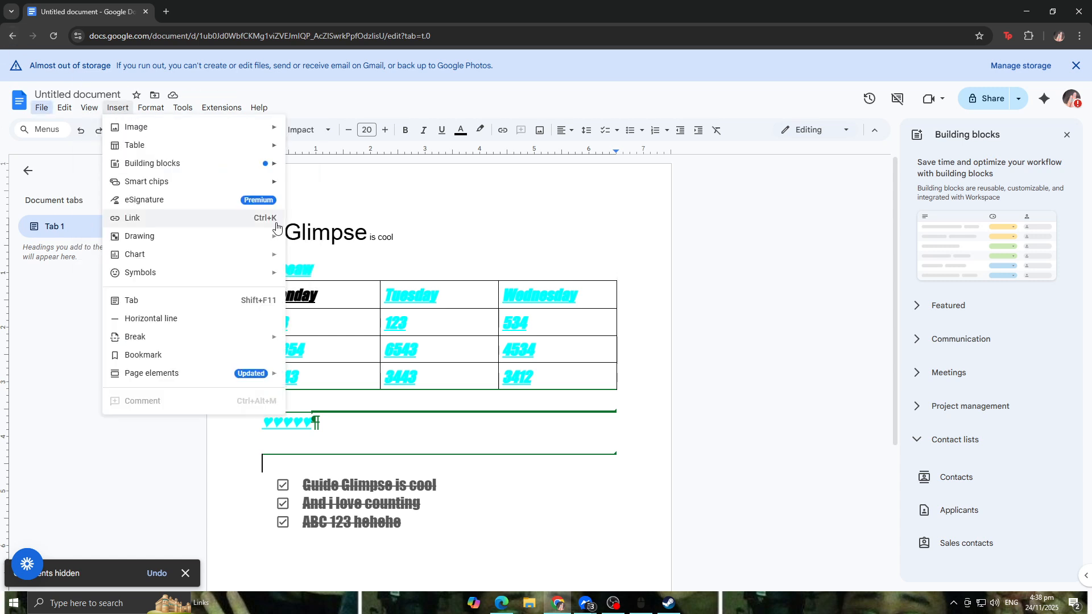
{"action": "left_click", "coordinate": [226, 306]}
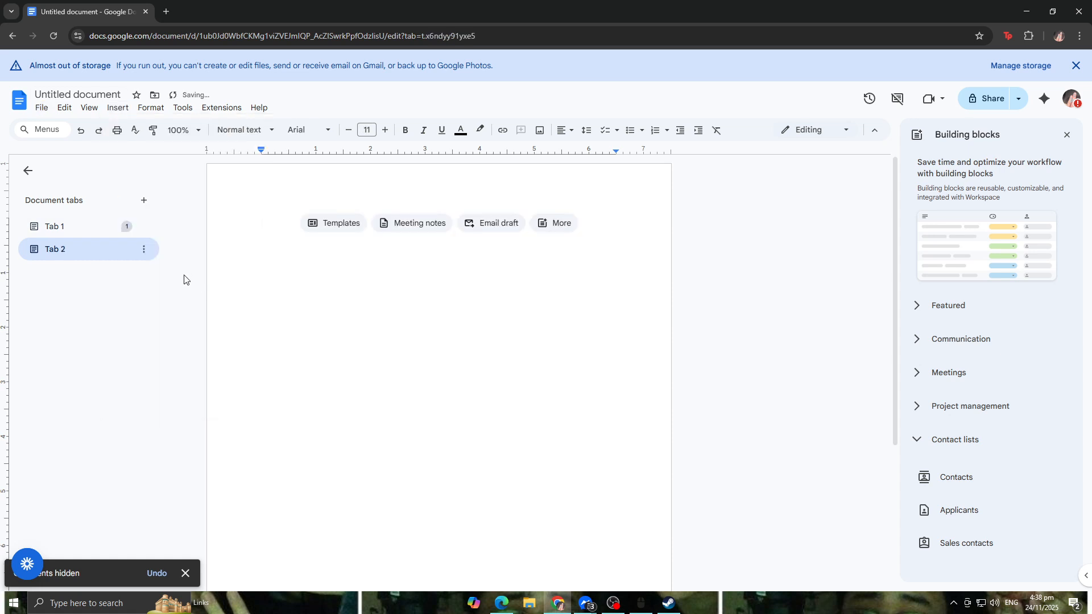
Step: Apply a two-column layout to the new Tab 2
{"action": "left_click", "coordinate": [117, 109]}
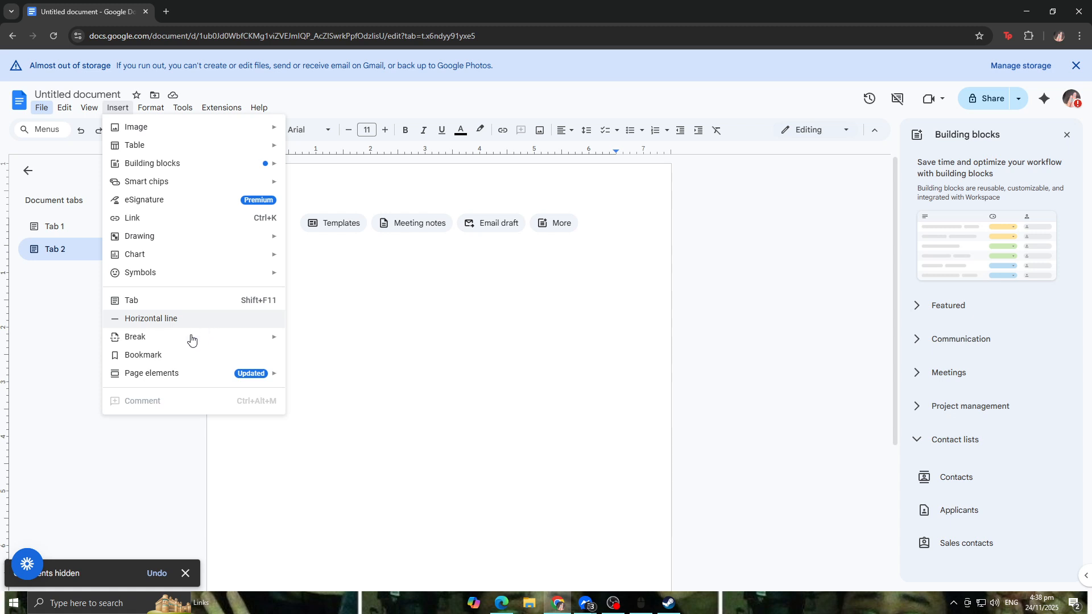
{"action": "mouse_move", "coordinate": [184, 343]}
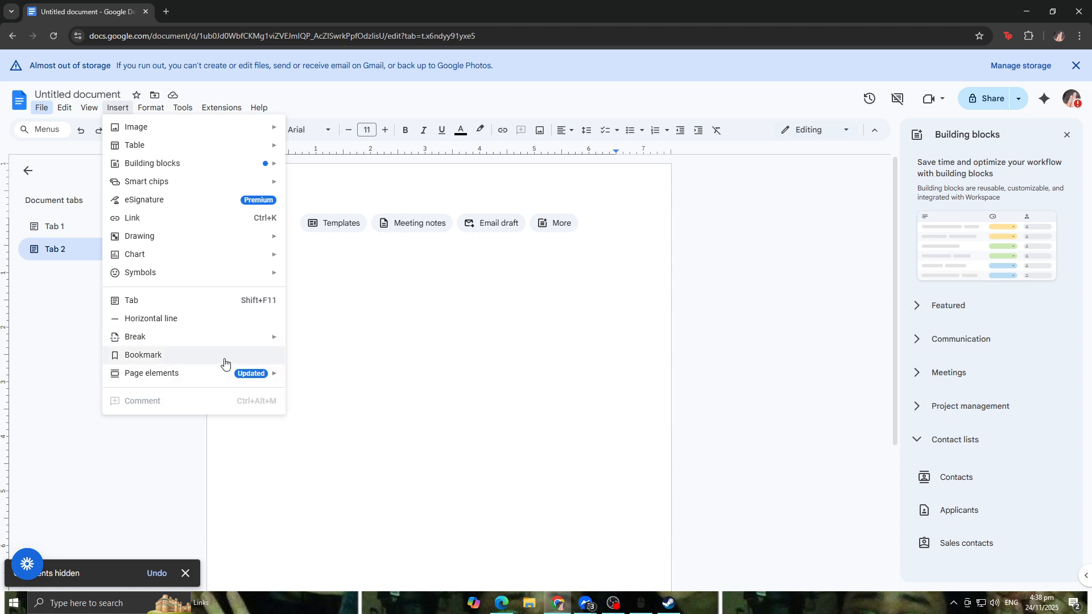
{"action": "mouse_move", "coordinate": [225, 380]}
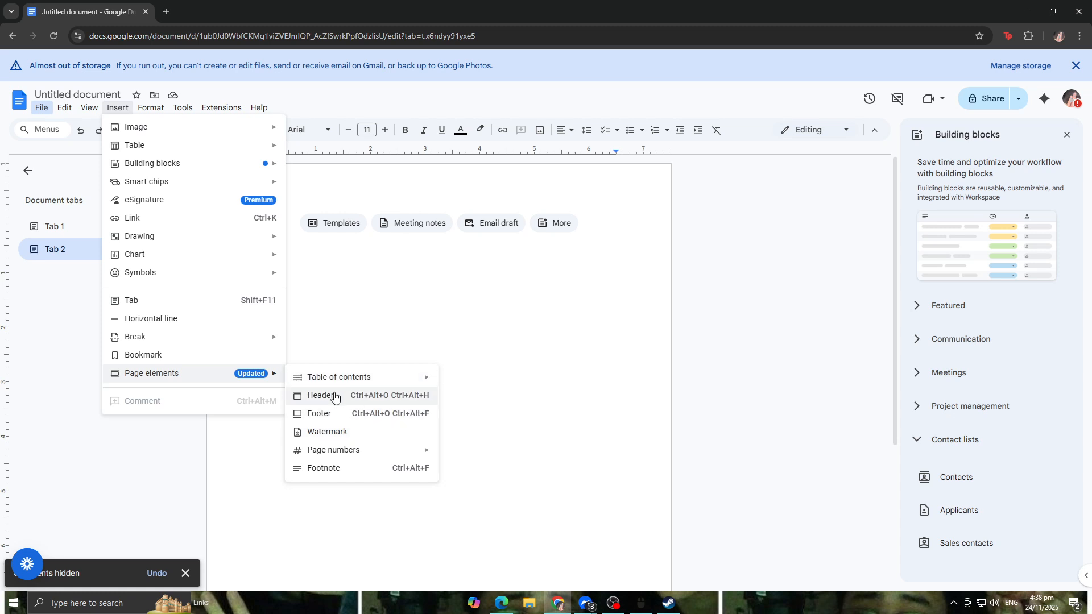
{"action": "left_click", "coordinate": [401, 281]}
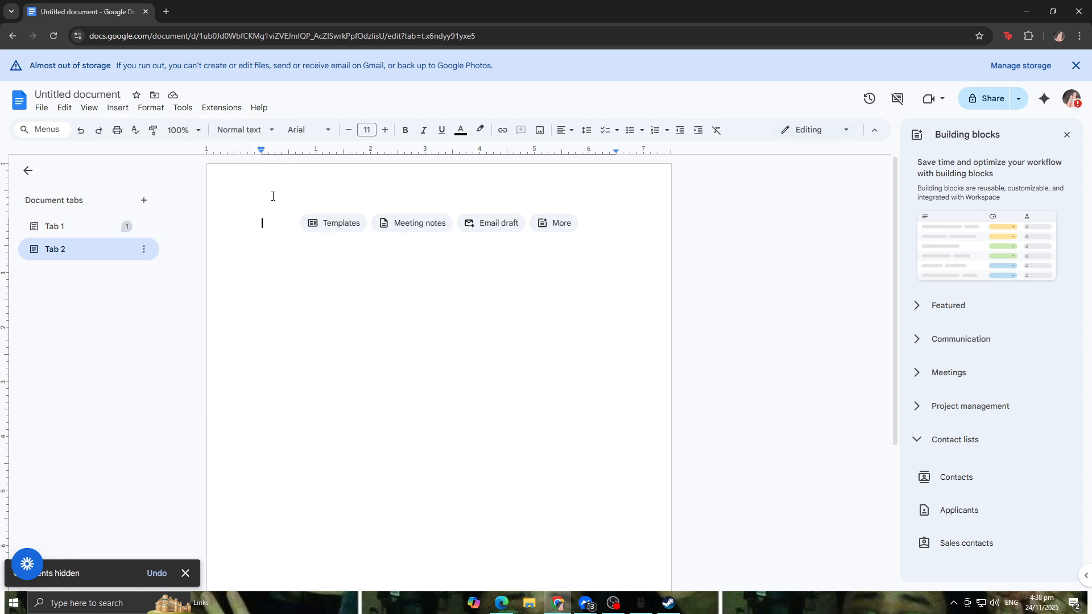
{"action": "left_click", "coordinate": [162, 113]}
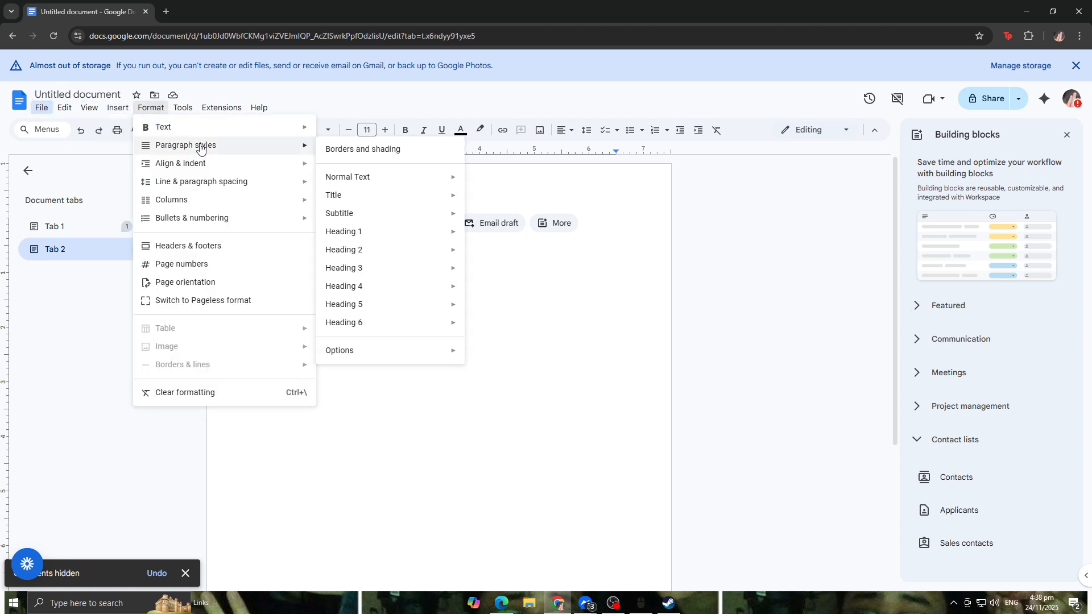
{"action": "mouse_move", "coordinate": [201, 136]}
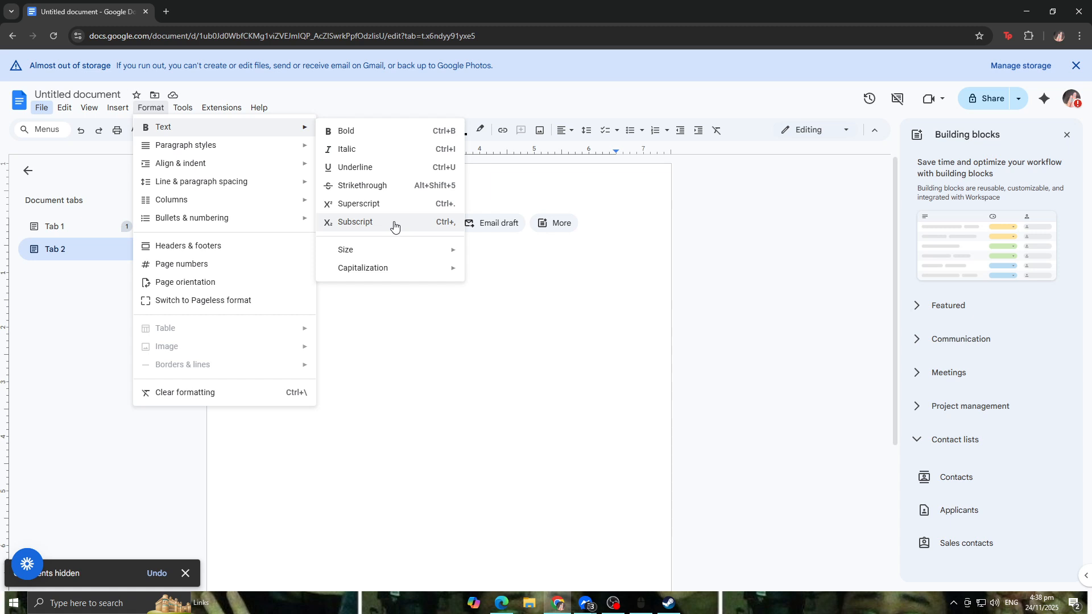
{"action": "mouse_move", "coordinate": [274, 168]}
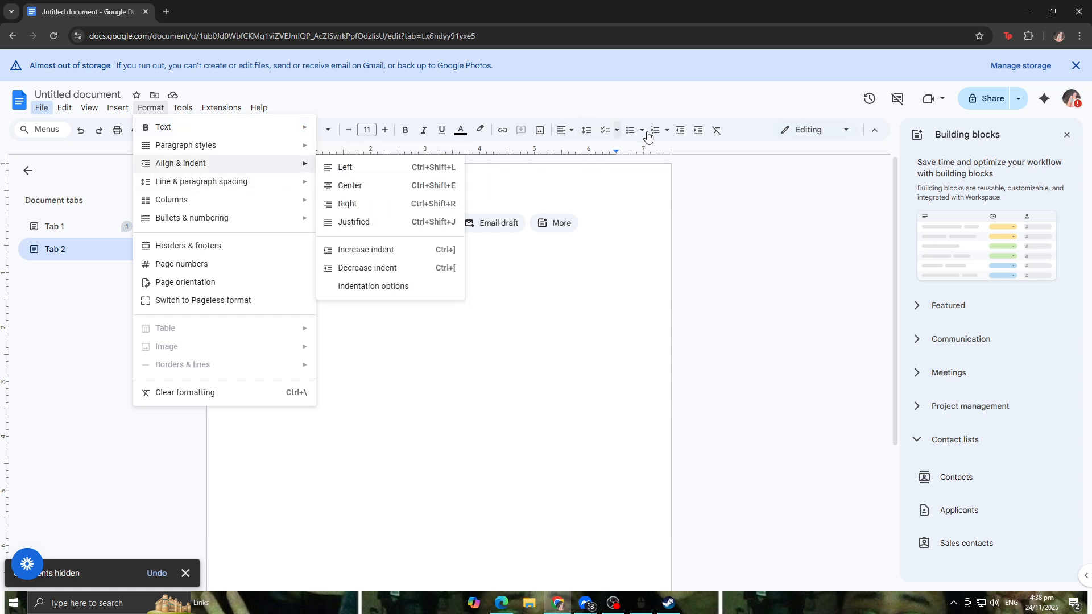
{"action": "mouse_move", "coordinate": [207, 212]}
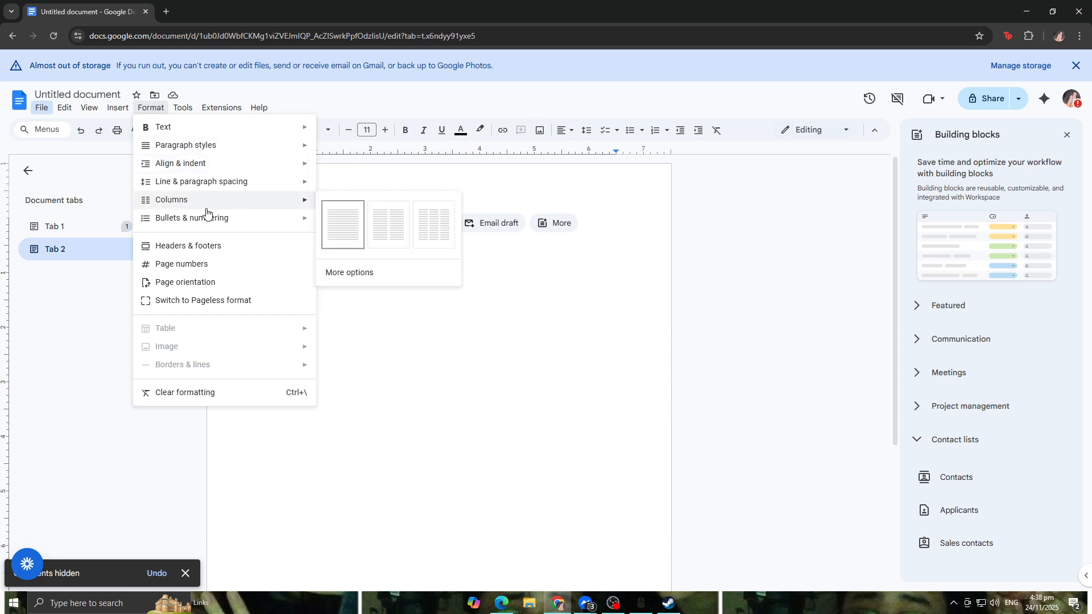
{"action": "left_click", "coordinate": [384, 226]}
Step: Switch to Tab 1 and apply a two-column layout to it
{"action": "left_click", "coordinate": [72, 230]}
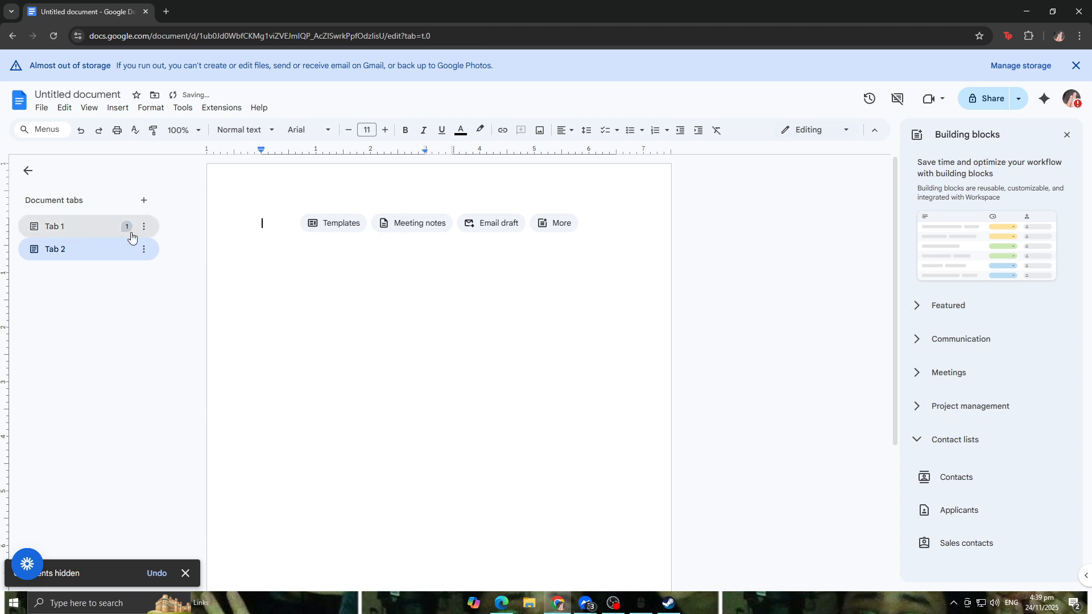
{"action": "left_click", "coordinate": [158, 111]}
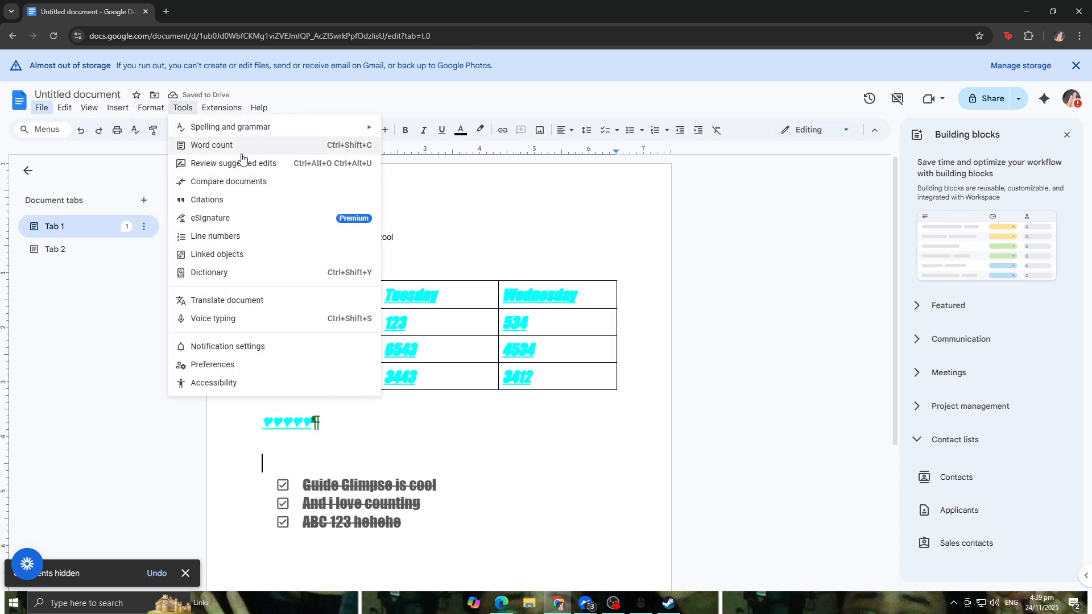
{"action": "mouse_move", "coordinate": [221, 170]}
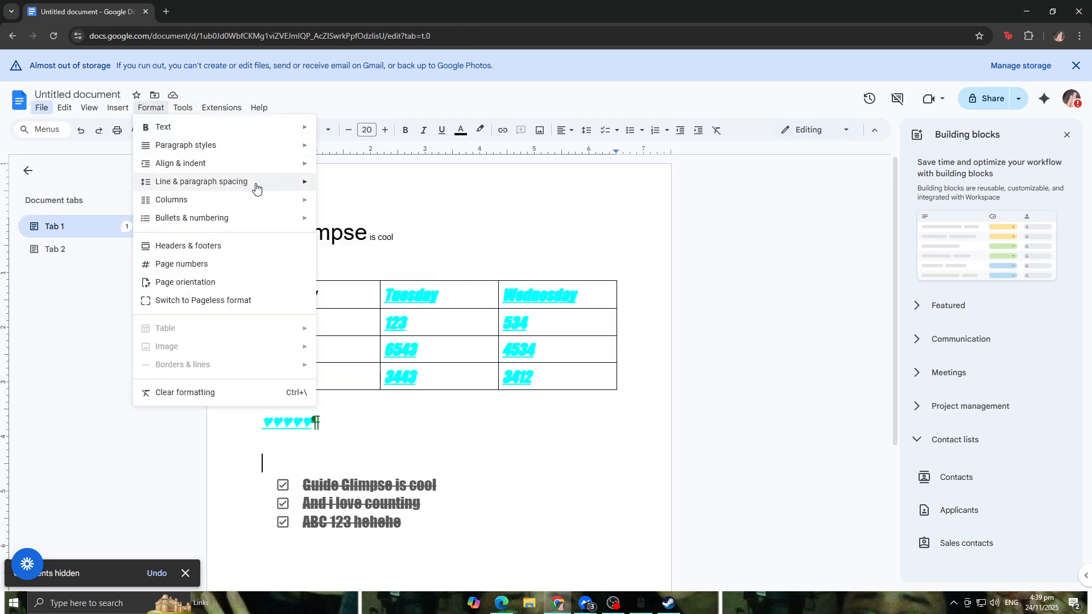
{"action": "mouse_move", "coordinate": [288, 204]}
{"action": "left_click", "coordinate": [381, 232]}
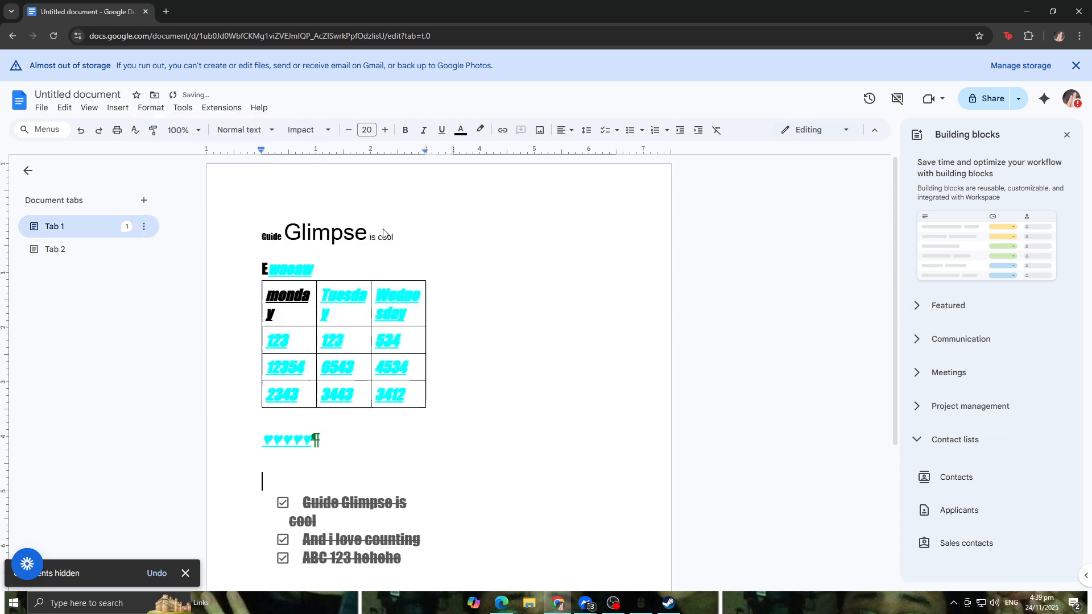
Step: Switch Tab 1 to Pageless format and undo the switch
{"action": "left_click", "coordinate": [498, 259]}
{"action": "left_click", "coordinate": [151, 108]}
{"action": "left_click", "coordinate": [150, 108]}
{"action": "left_click", "coordinate": [151, 109]}
{"action": "mouse_move", "coordinate": [182, 109]}
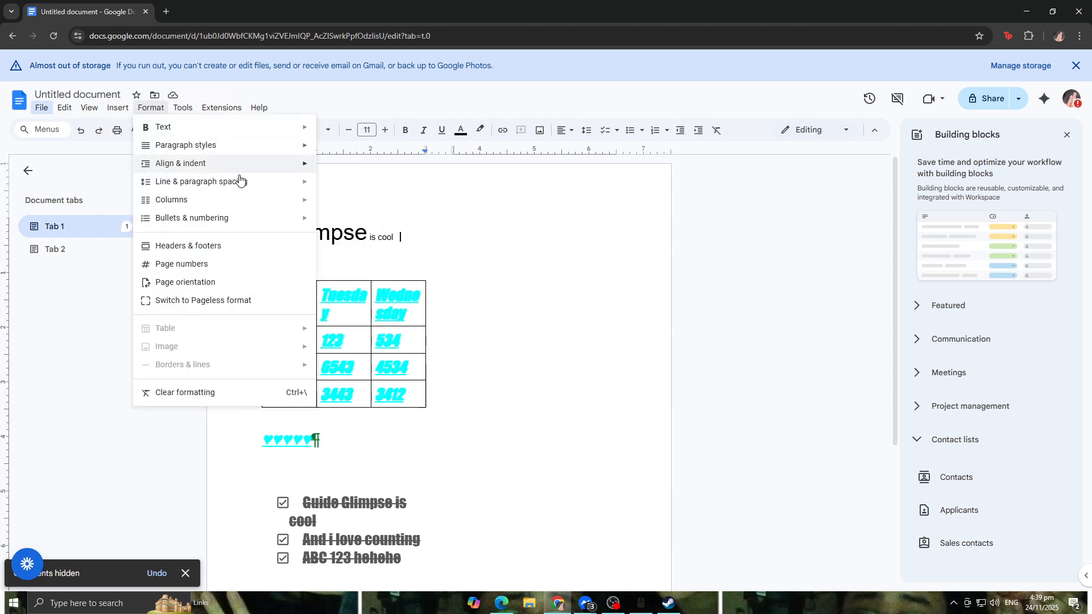
{"action": "mouse_move", "coordinate": [252, 205]}
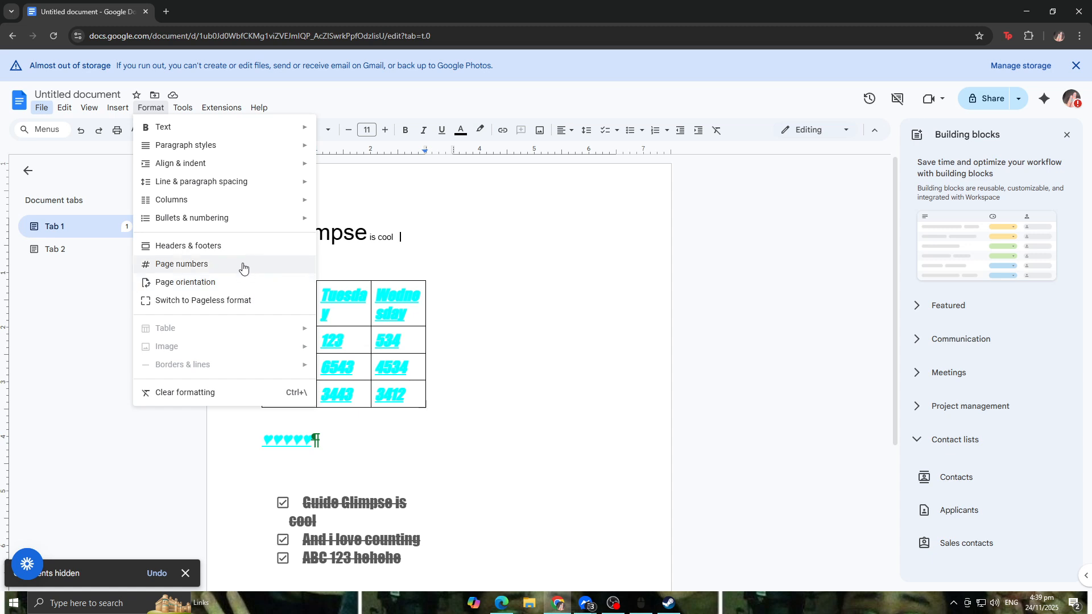
{"action": "left_click", "coordinate": [276, 305]}
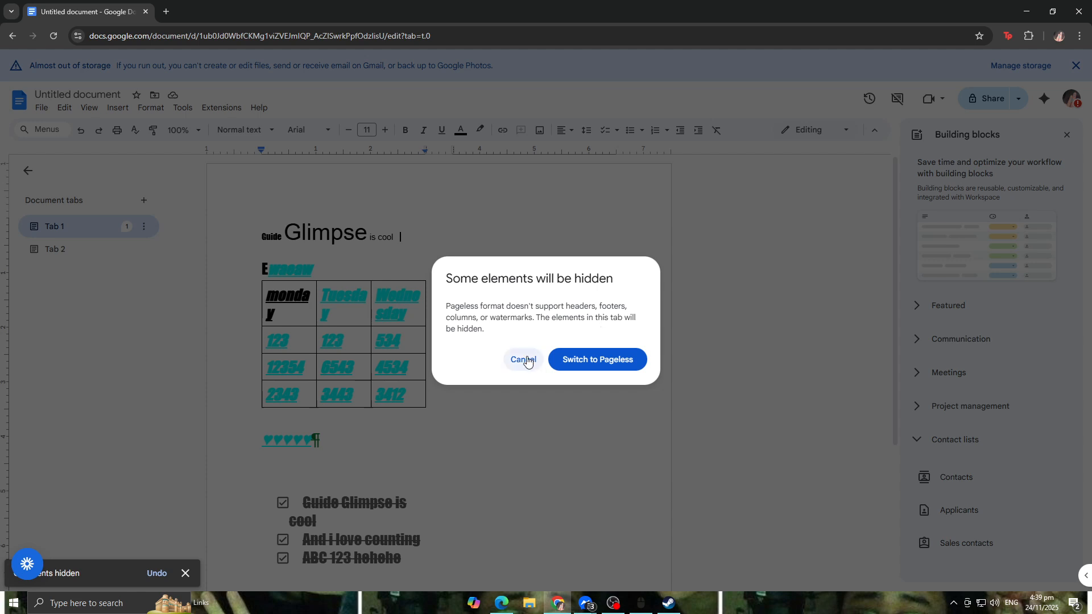
{"action": "left_click", "coordinate": [589, 364]}
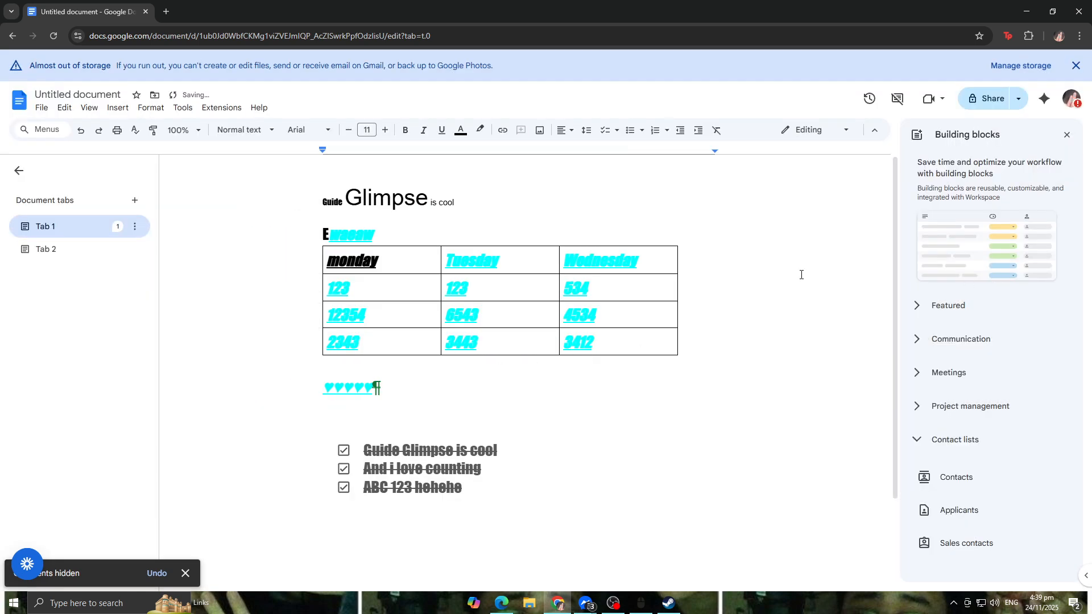
{"action": "key", "text": "ctrl+z"}
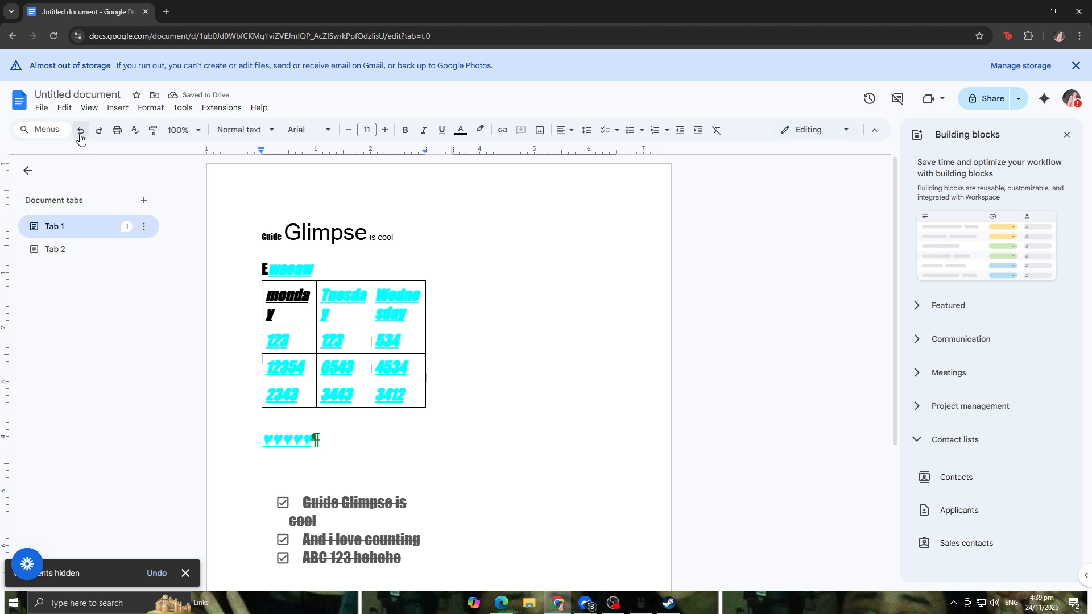
Step: Run a spelling and grammar check on the document
{"action": "left_click", "coordinate": [151, 108]}
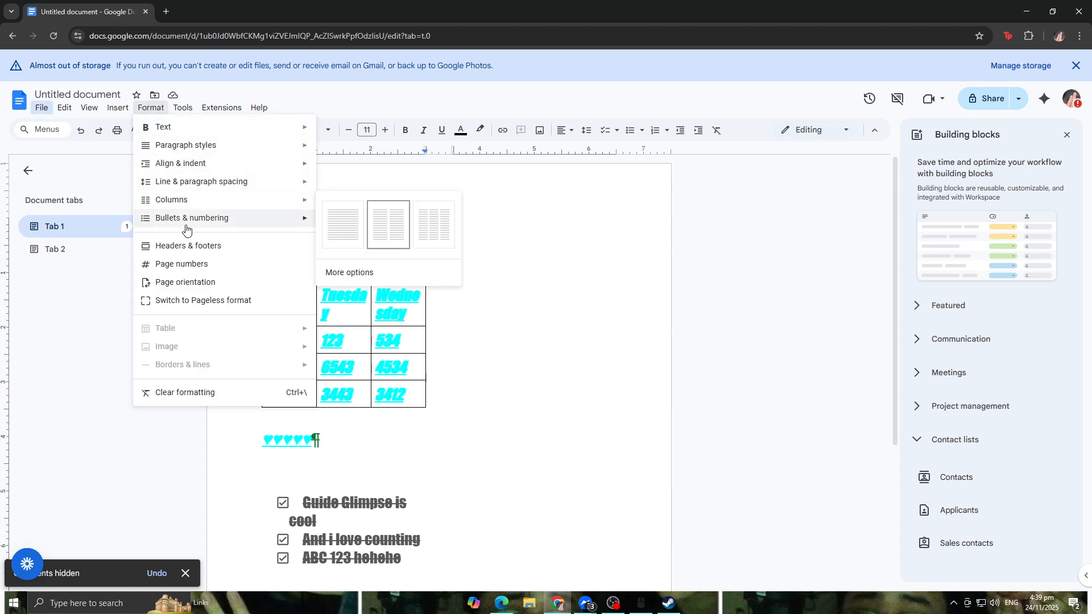
{"action": "mouse_move", "coordinate": [179, 113]}
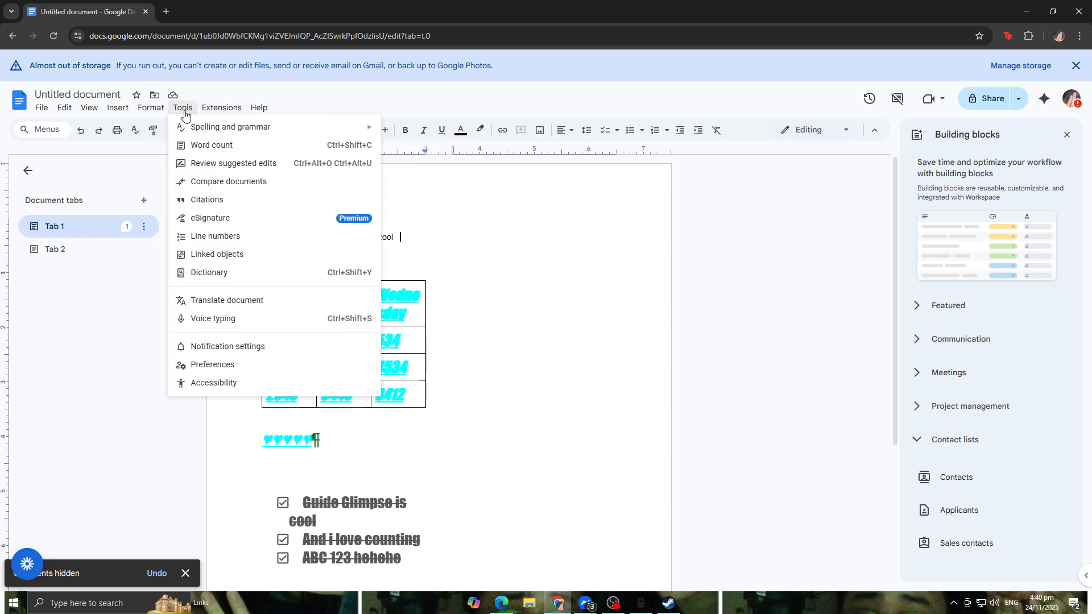
{"action": "mouse_move", "coordinate": [206, 135]}
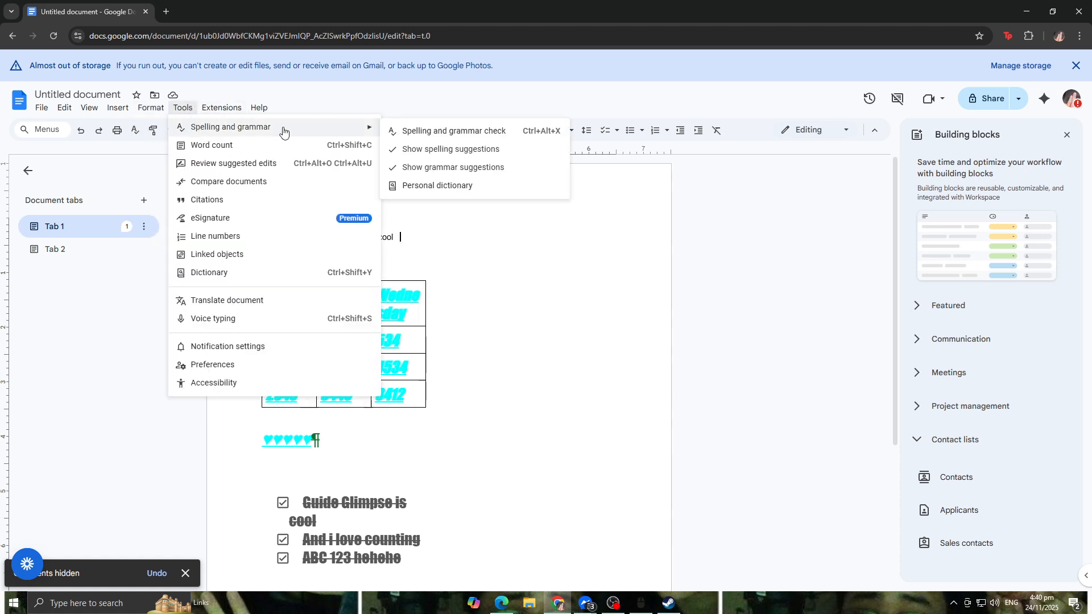
{"action": "left_click", "coordinate": [474, 134]}
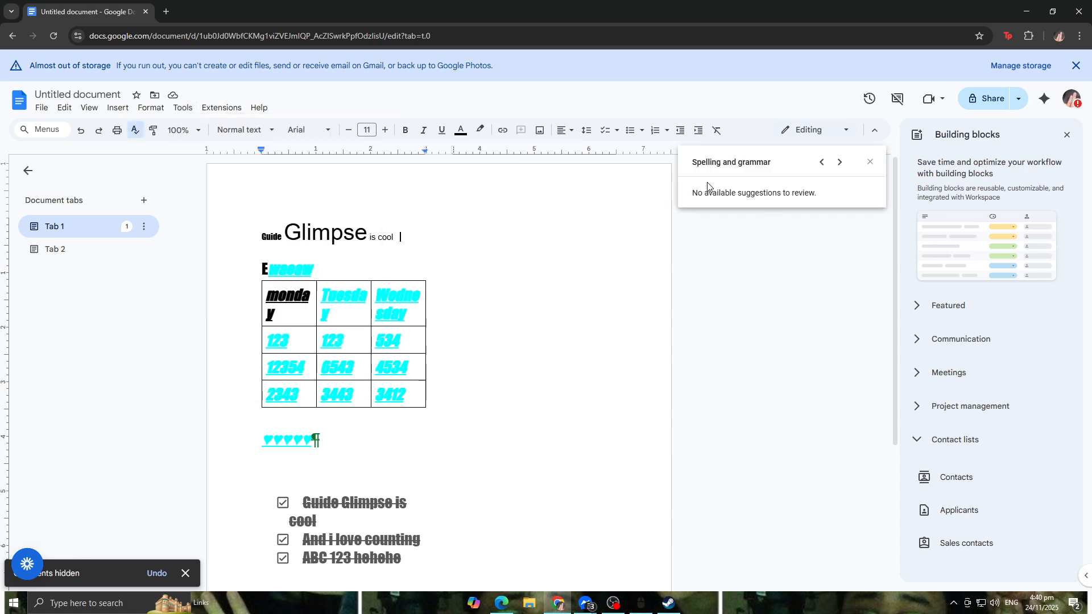
Step: Open the word count for the document and close it
{"action": "left_click", "coordinate": [183, 108]}
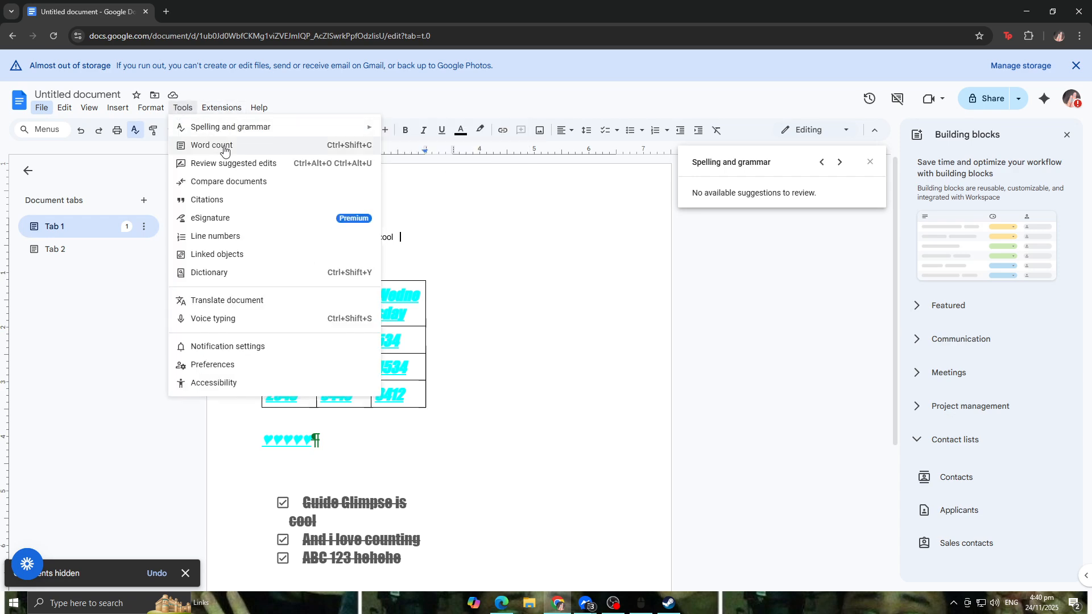
{"action": "left_click", "coordinate": [344, 147]}
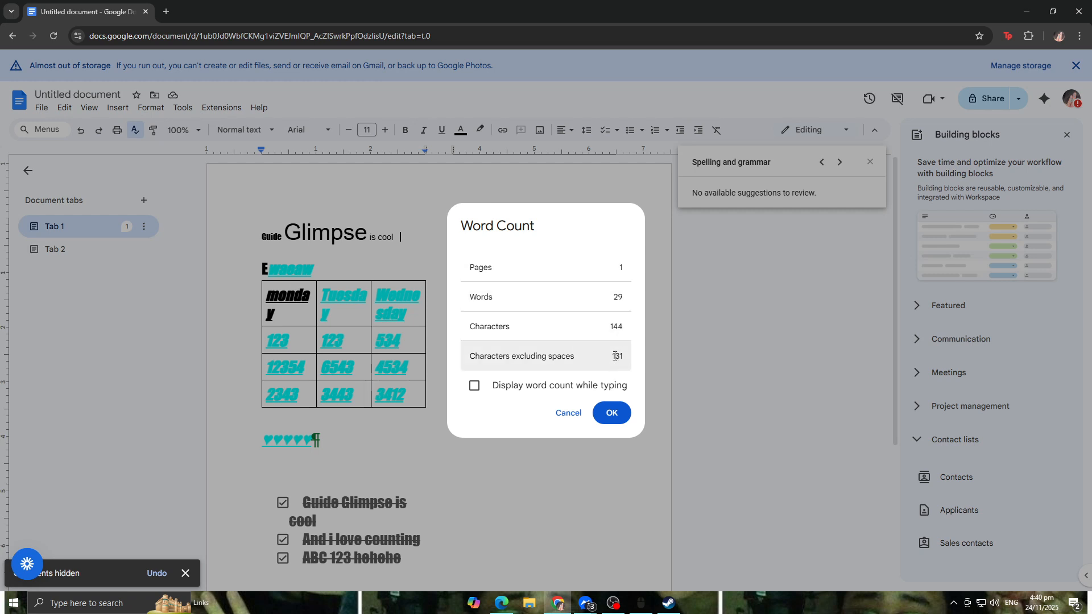
{"action": "left_click", "coordinate": [611, 414]}
Step: Use Voice typing to dictate "Blah blah blah … bla" after "is cool" on the first line, allowing microphone access
{"action": "left_click", "coordinate": [181, 110]}
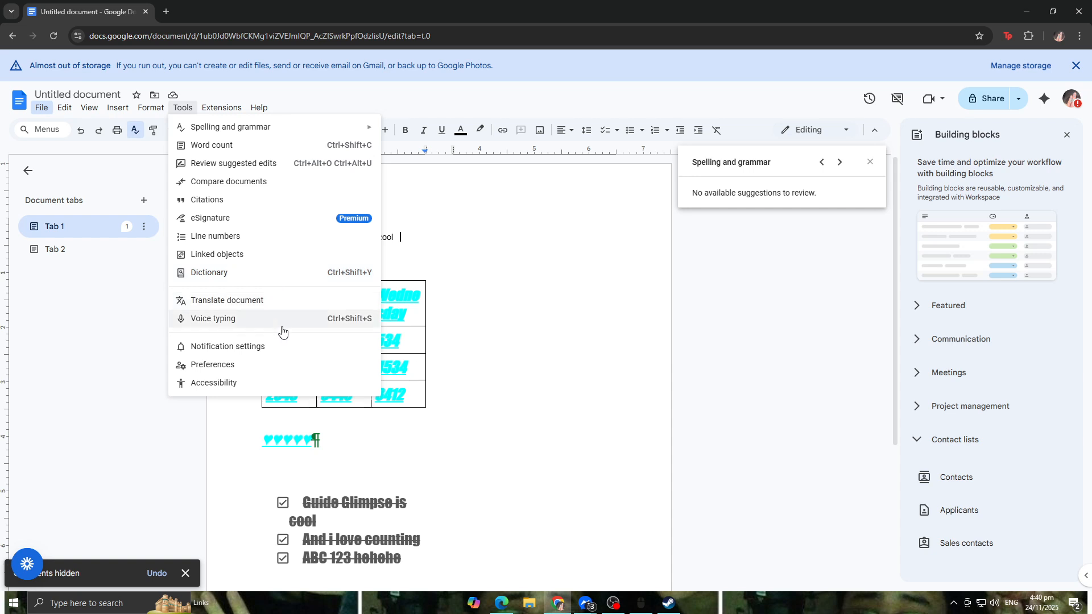
{"action": "left_click", "coordinate": [473, 339]}
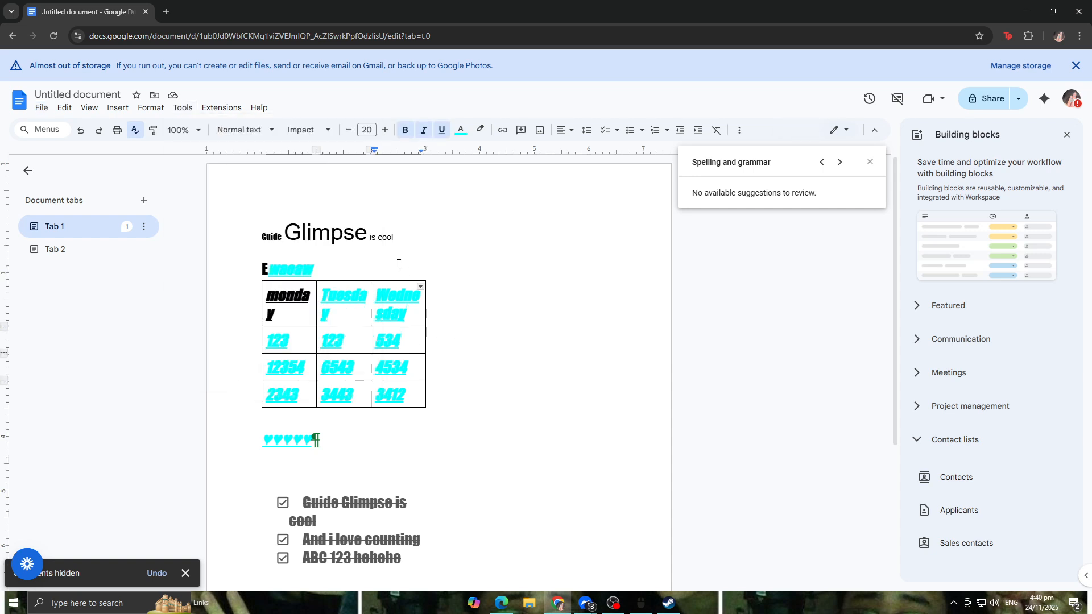
{"action": "left_click", "coordinate": [415, 236]}
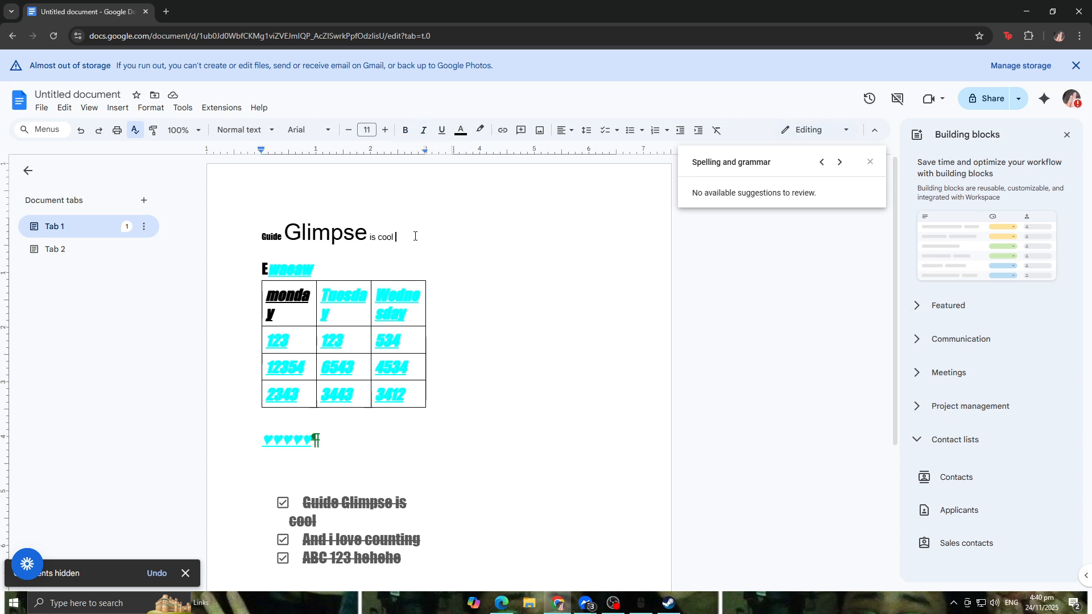
{"action": "left_click", "coordinate": [202, 111]}
{"action": "mouse_move", "coordinate": [182, 110]}
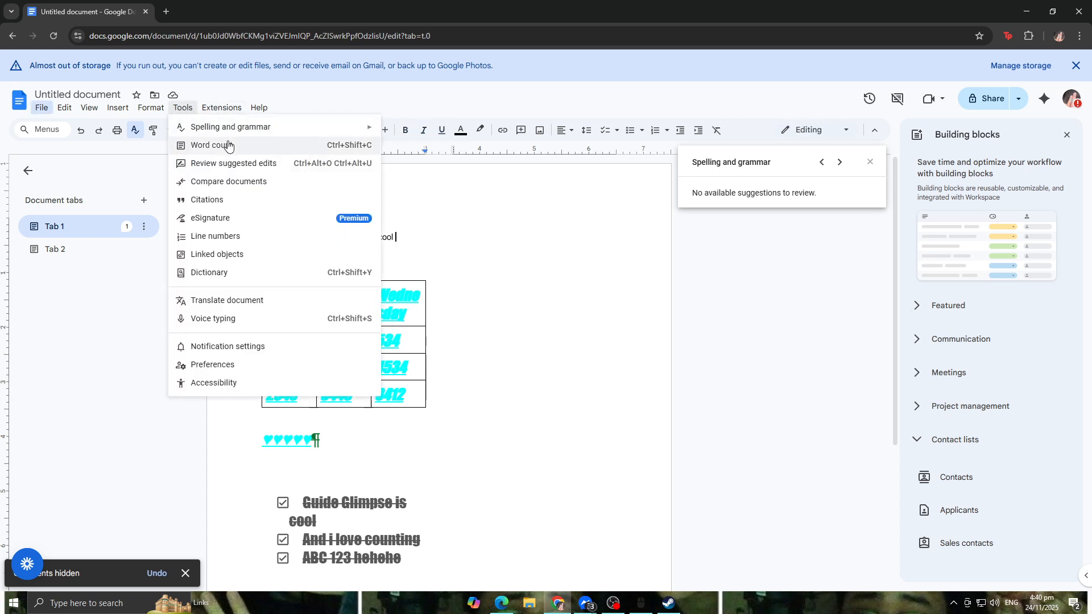
{"action": "left_click", "coordinate": [302, 323]}
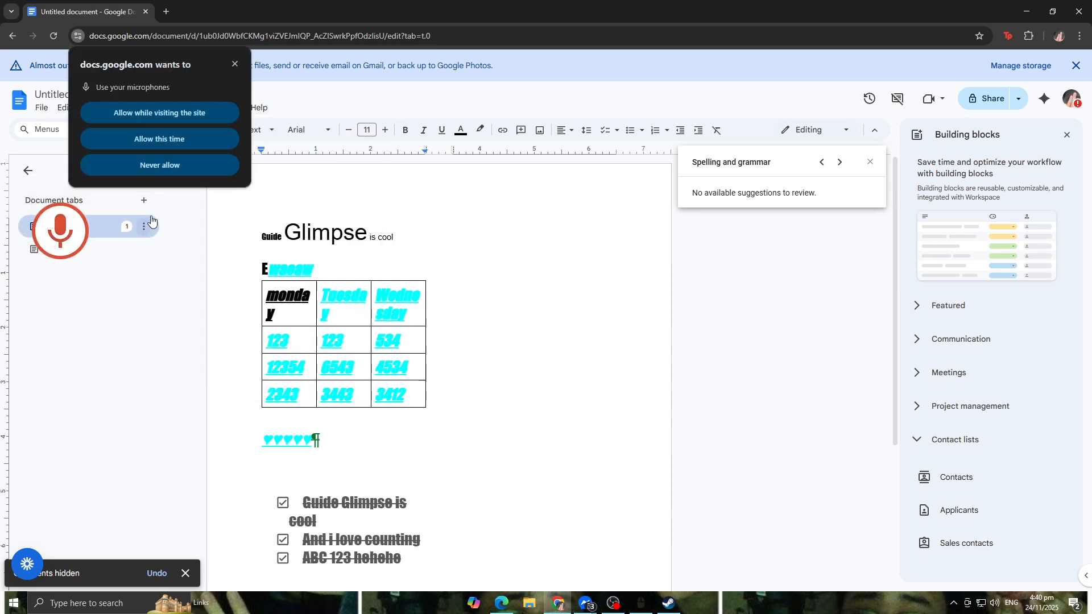
{"action": "left_click", "coordinate": [191, 114]}
{"action": "left_click", "coordinate": [60, 242]}
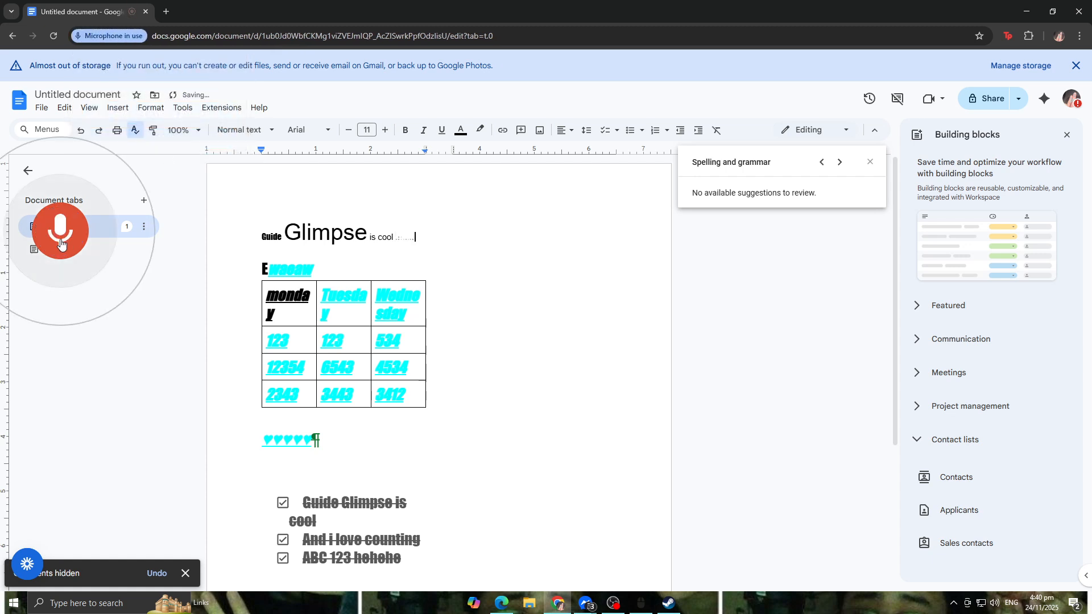
{"action": "left_click", "coordinate": [61, 243]}
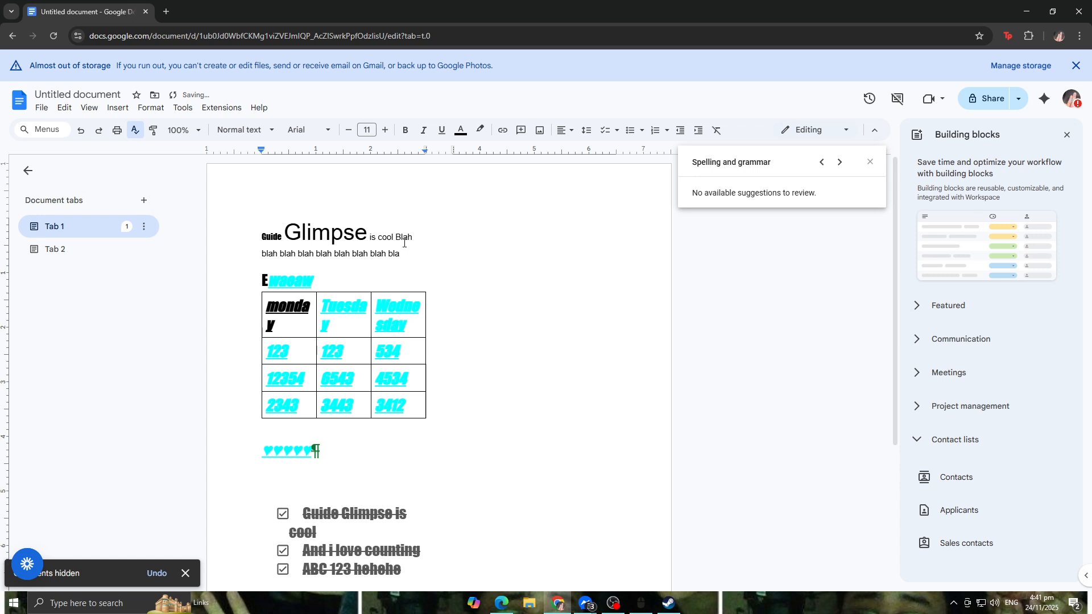
Step: Open the accessibility settings and close them without changes
{"action": "left_click", "coordinate": [183, 108]}
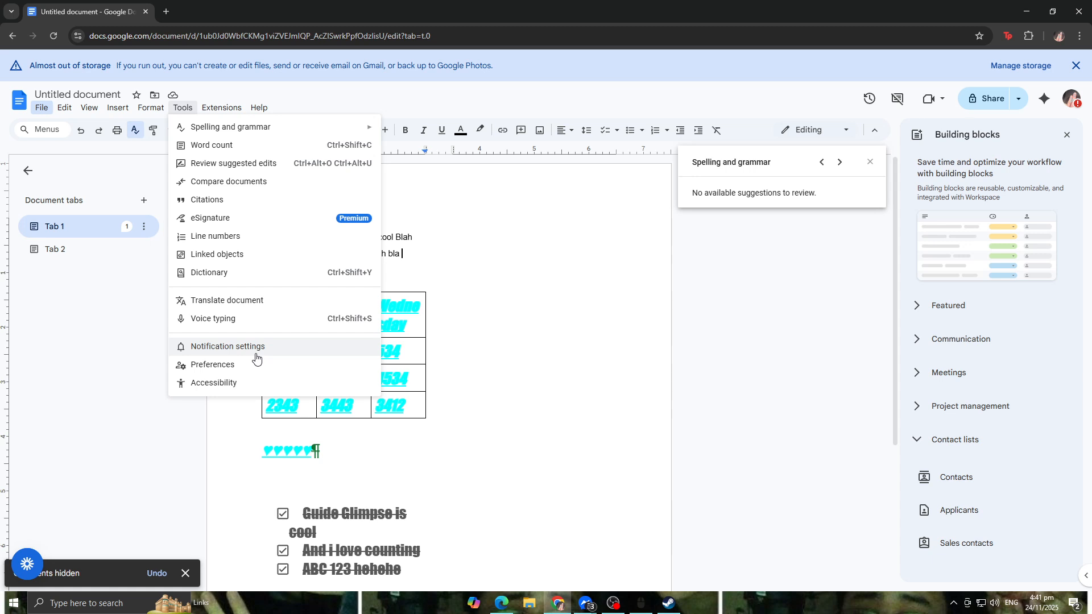
{"action": "left_click", "coordinate": [326, 385]}
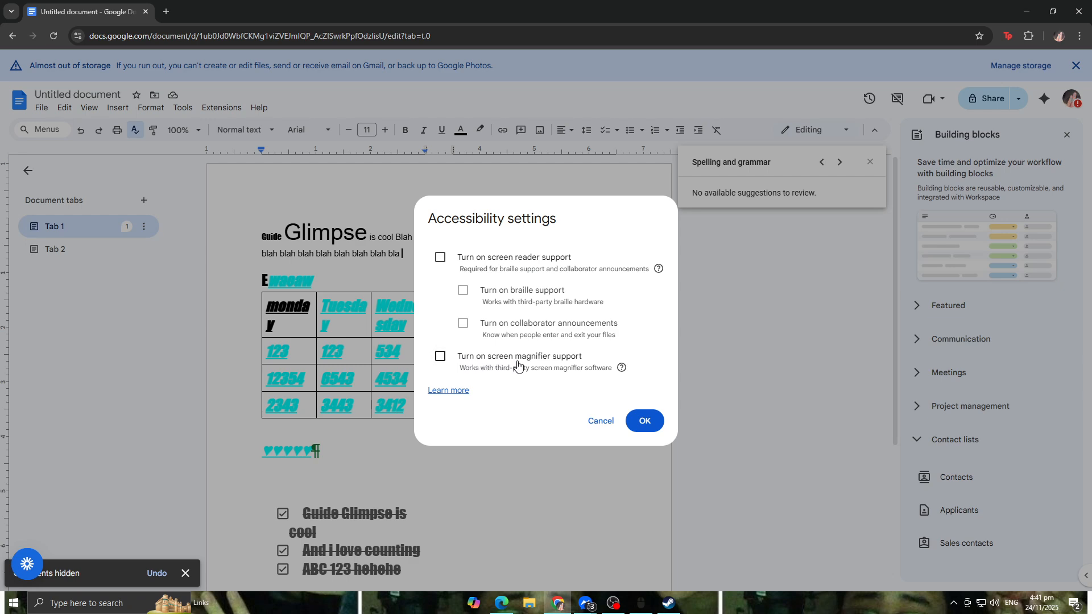
{"action": "left_click", "coordinate": [601, 422]}
{"action": "left_click", "coordinate": [258, 108]}
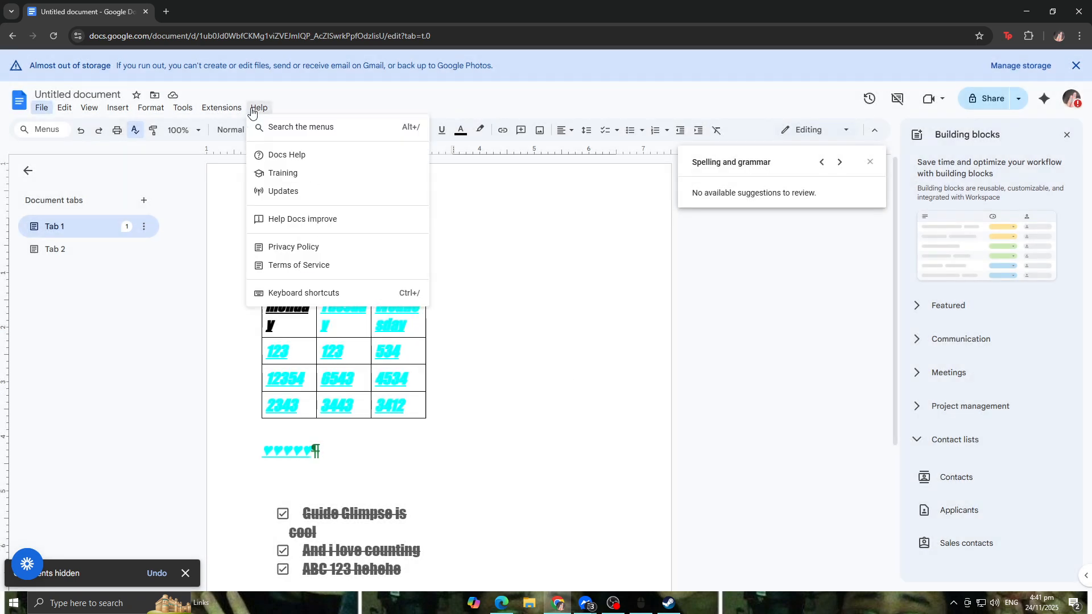
{"action": "left_click", "coordinate": [380, 137]}
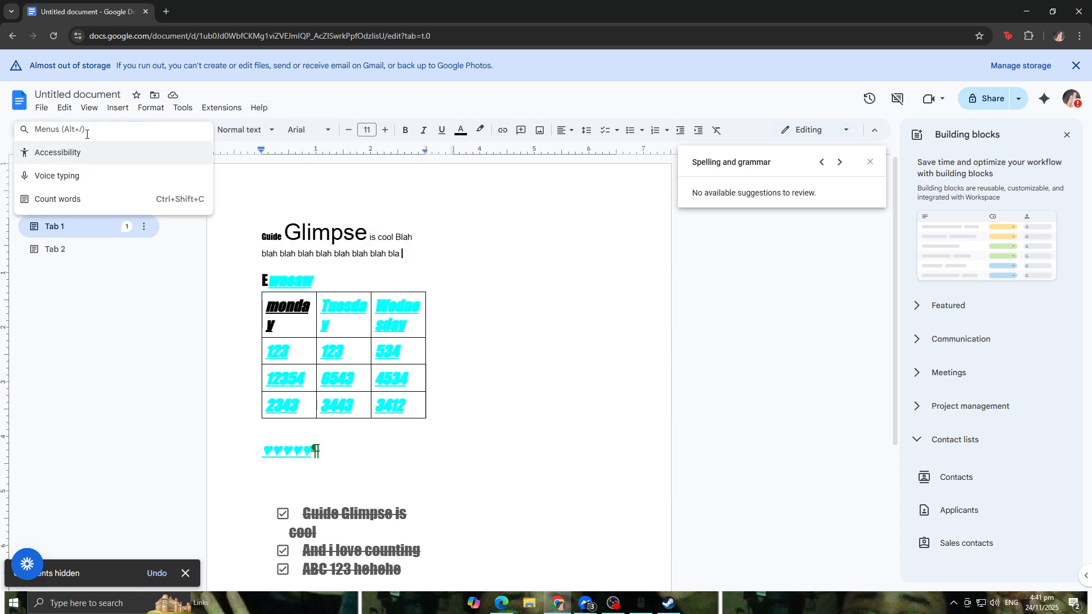
{"action": "left_click", "coordinate": [145, 342]}
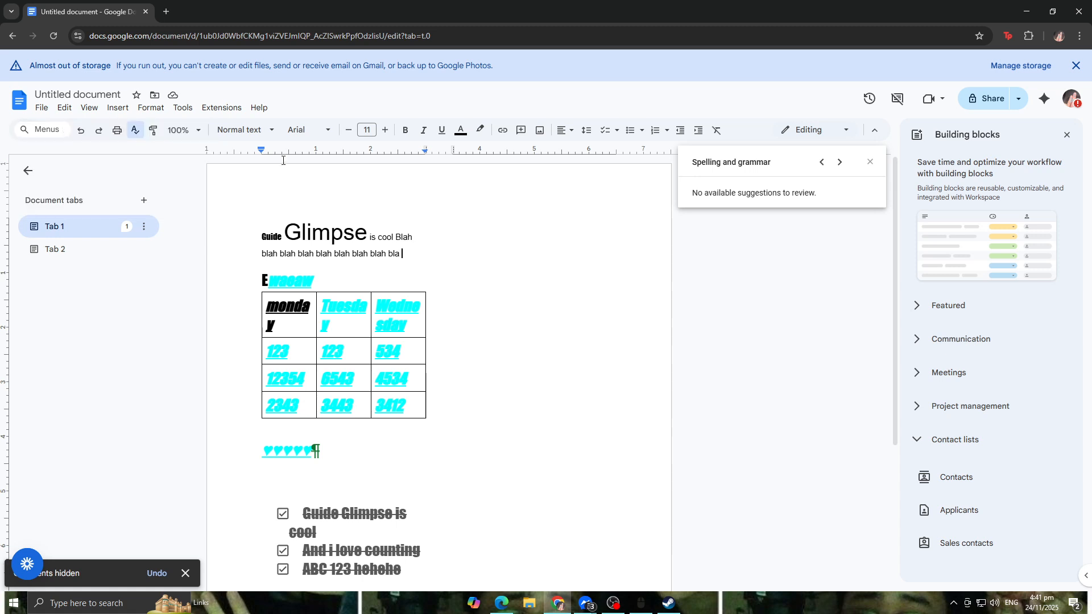
{"action": "left_click", "coordinate": [251, 114]}
{"action": "left_click", "coordinate": [222, 109]}
{"action": "left_click", "coordinate": [183, 108]}
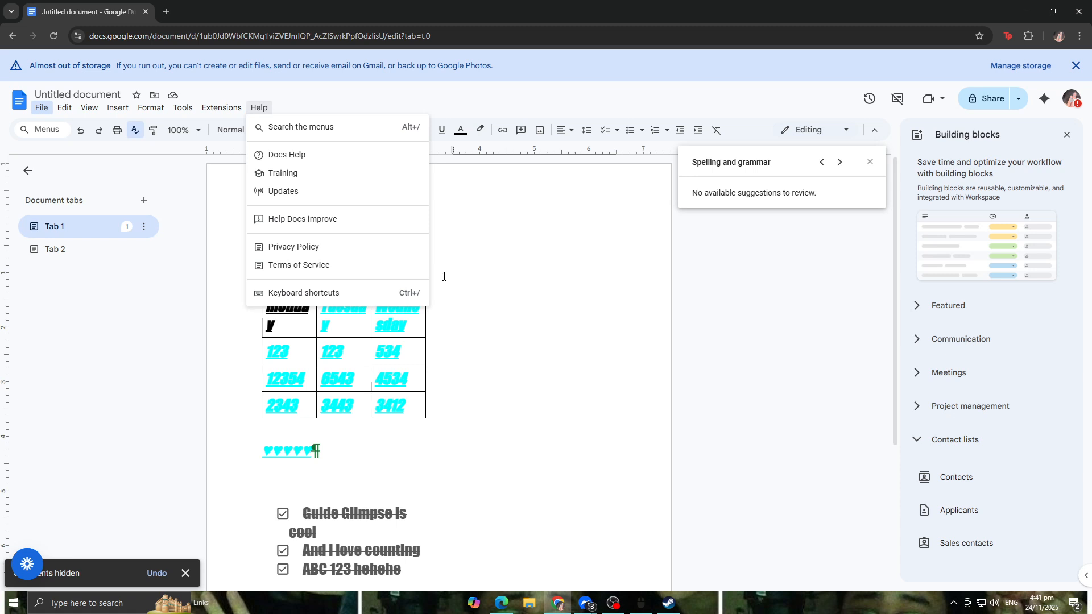
{"action": "left_click", "coordinate": [475, 239]}
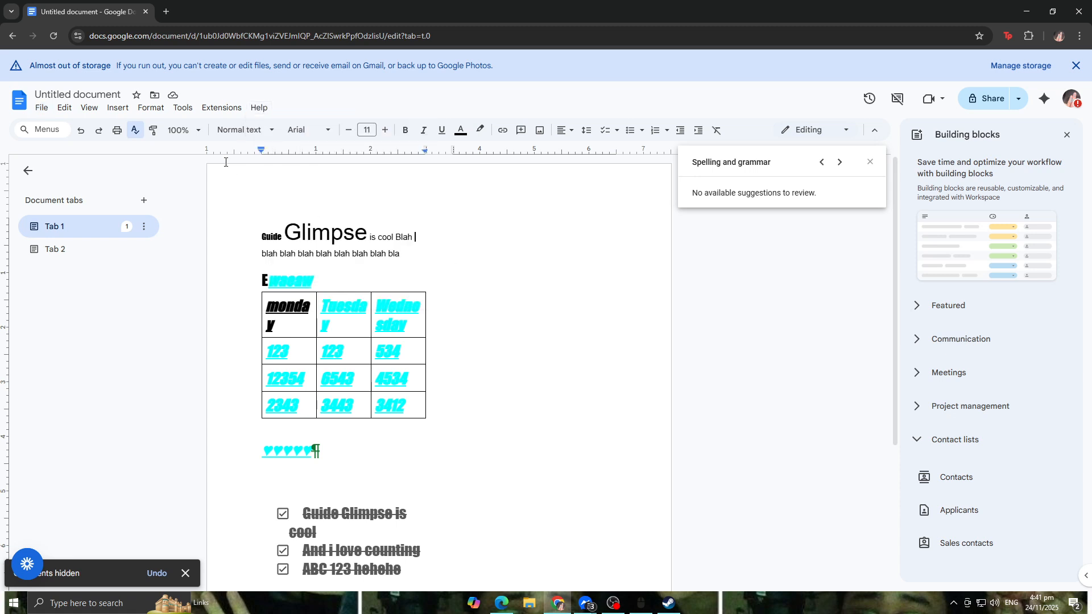
Step: Open the add-ons marketplace and search for ai
{"action": "left_click", "coordinate": [220, 113]}
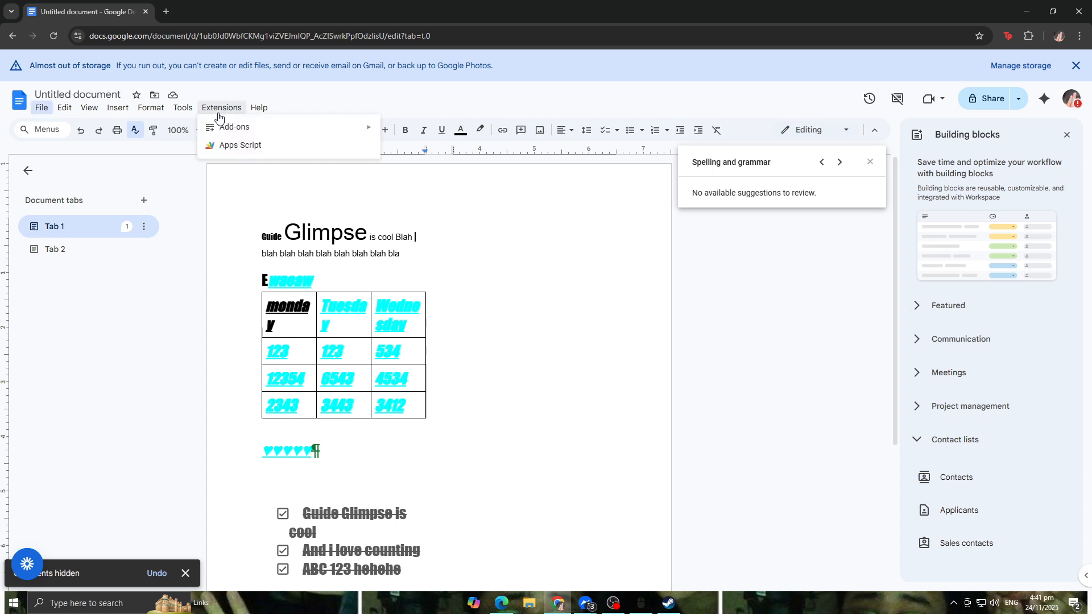
{"action": "mouse_move", "coordinate": [243, 132]}
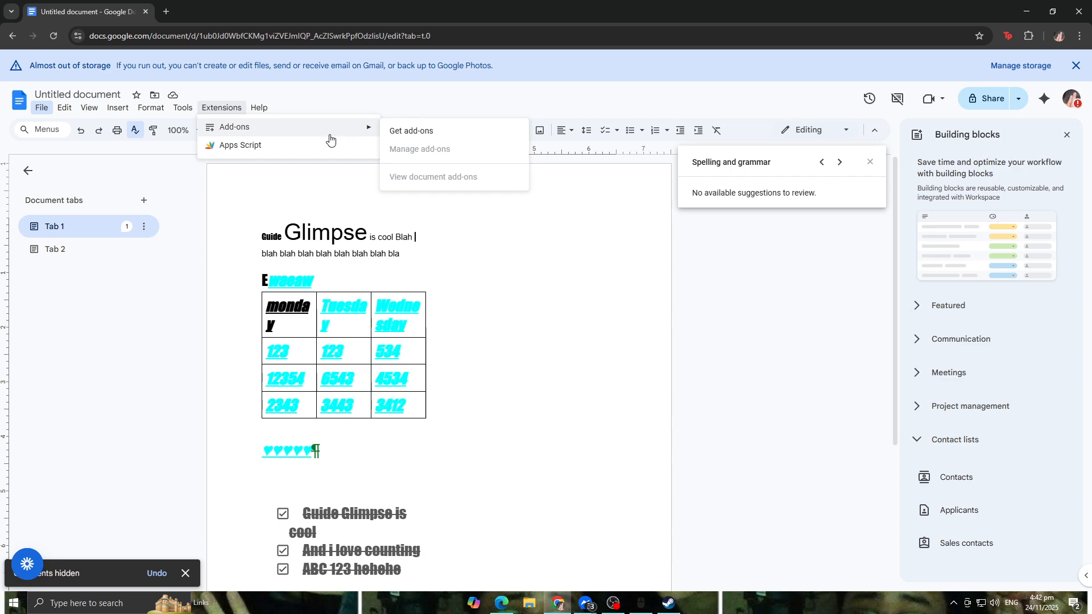
{"action": "left_click", "coordinate": [404, 136]}
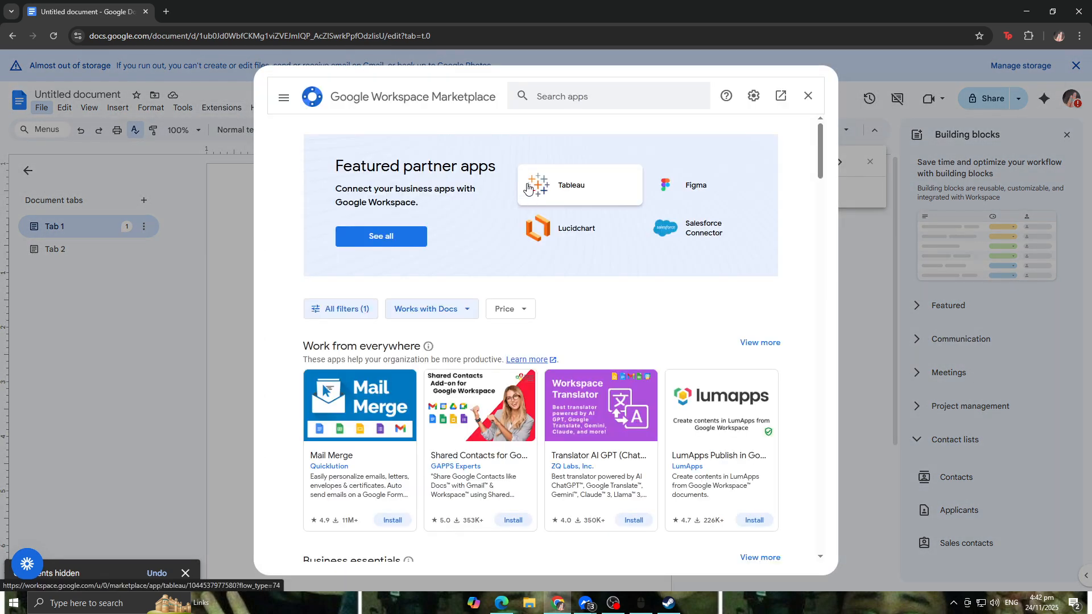
{"action": "left_click", "coordinate": [564, 96]}
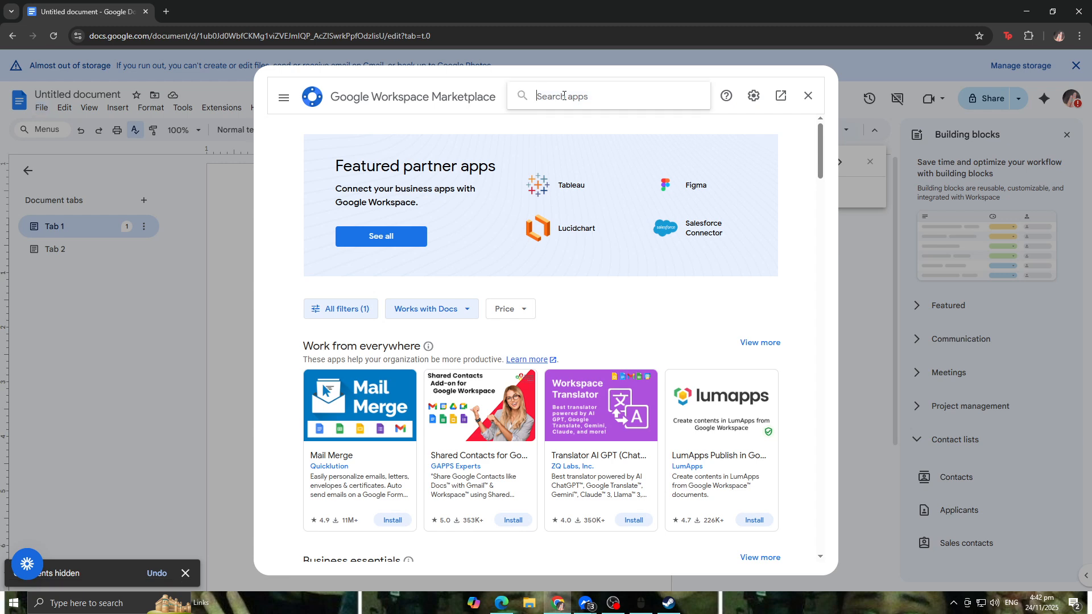
{"action": "type", "text": "ai"}
{"action": "key", "text": "Return"}
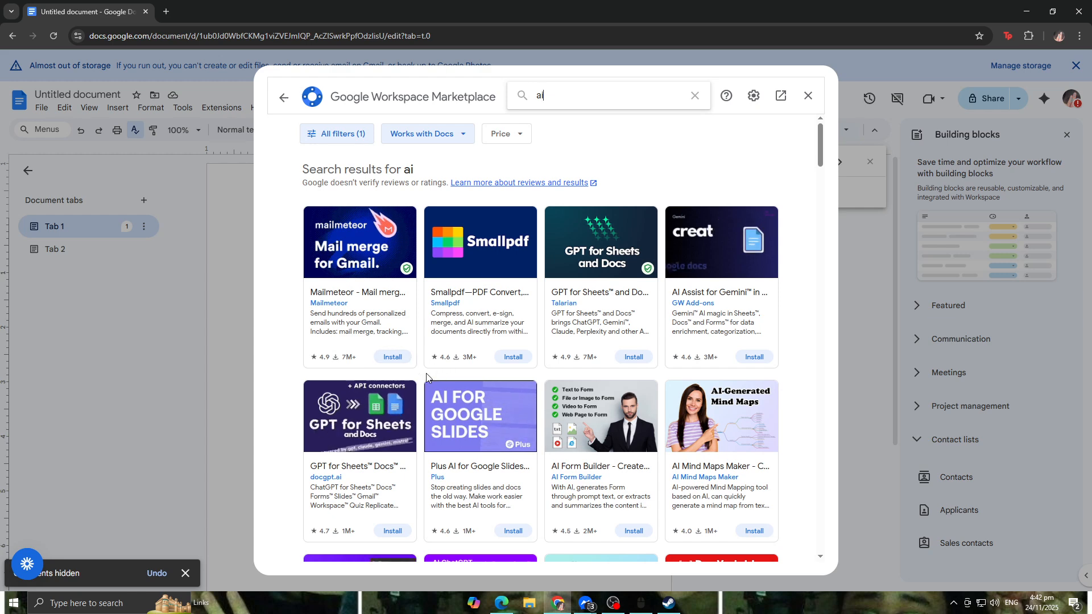
Step: Start installing the Mailmeteor add-on and close the sign-in window without allowing access
{"action": "left_click", "coordinate": [364, 259]}
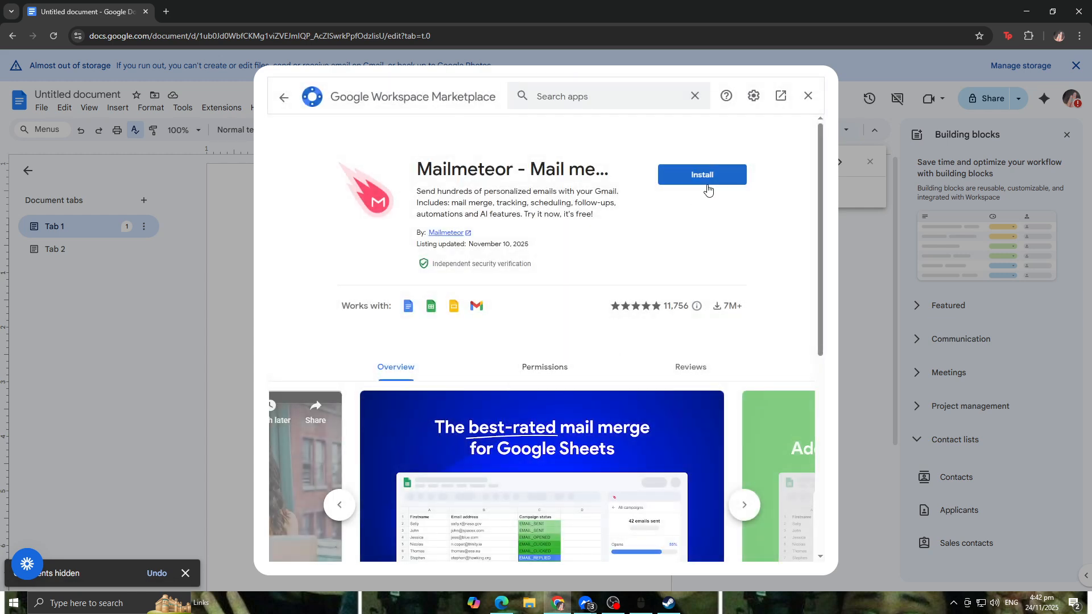
{"action": "left_click", "coordinate": [707, 183]}
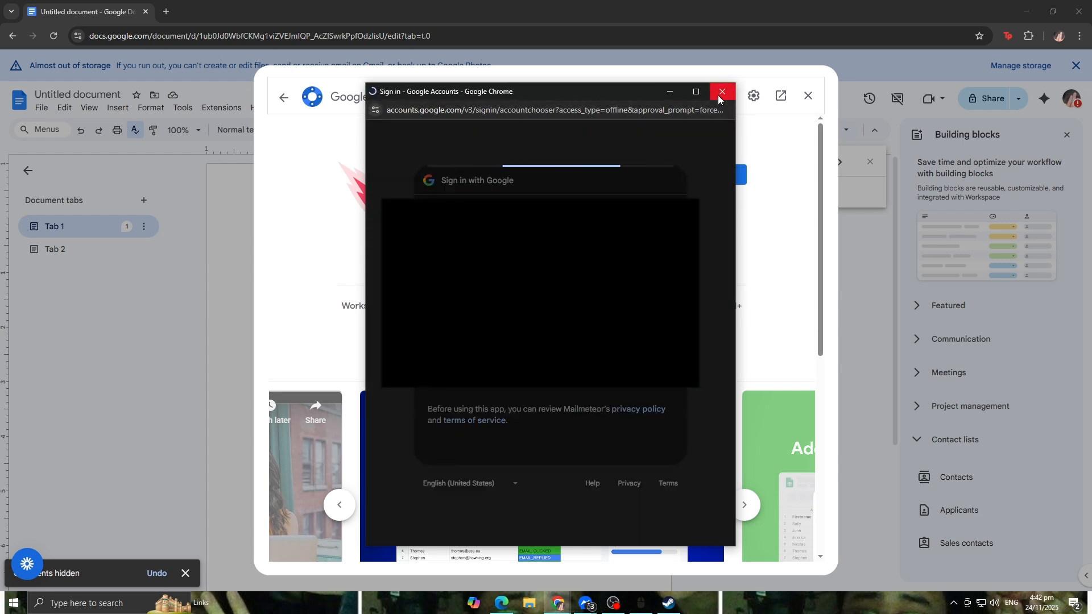
{"action": "left_click", "coordinate": [628, 517]}
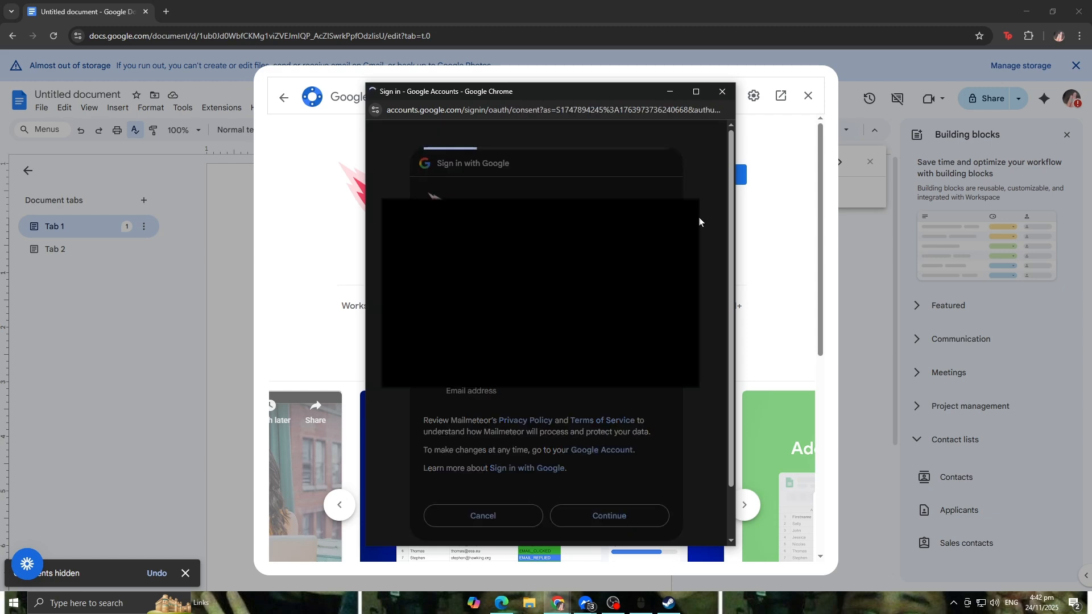
{"action": "scroll", "coordinate": [707, 157], "scroll_direction": "down", "scroll_amount": 5}
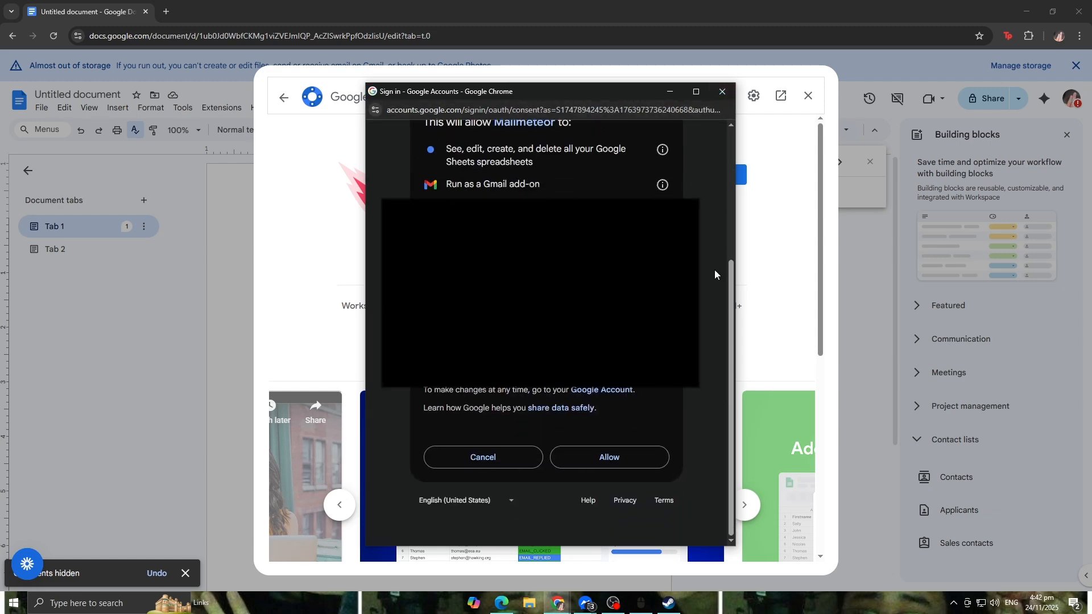
{"action": "left_click", "coordinate": [722, 91]}
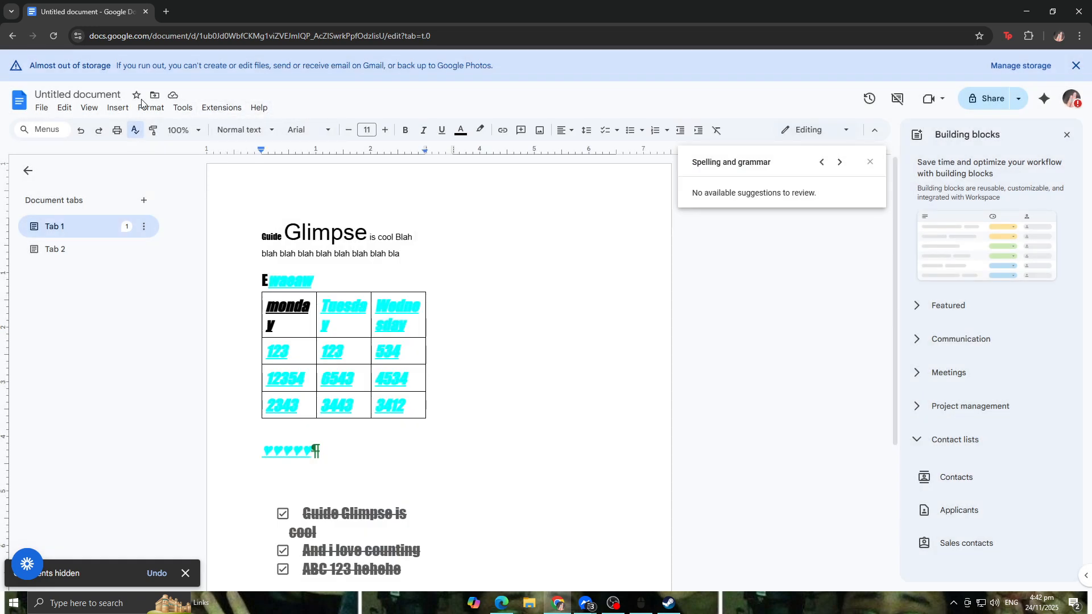
Step: Star the document, then open the Move dialog and cancel it without choosing a folder
{"action": "left_click", "coordinate": [137, 95]}
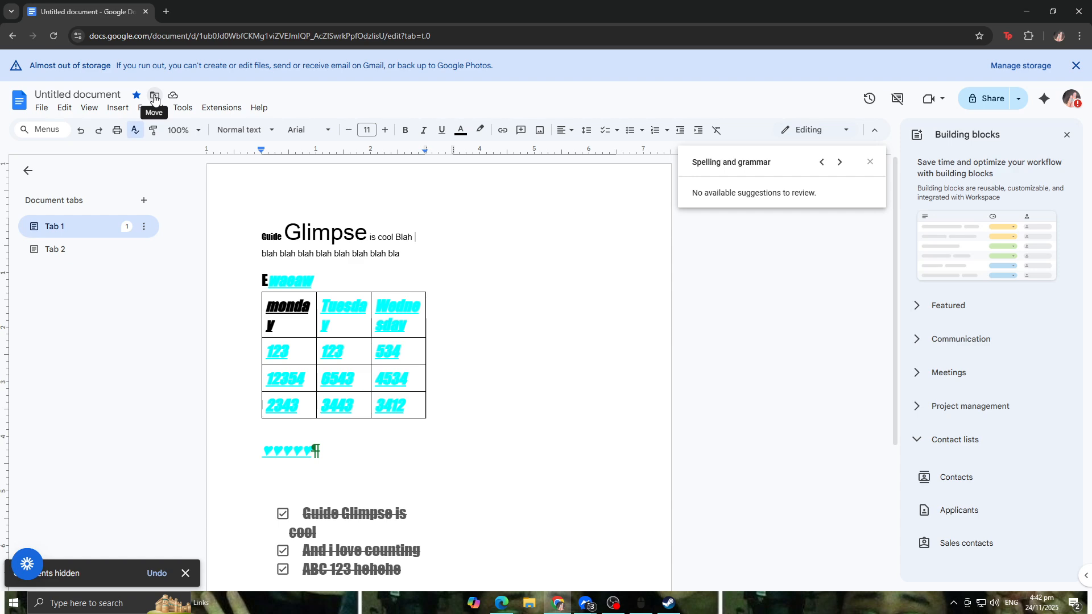
{"action": "left_click", "coordinate": [153, 97]}
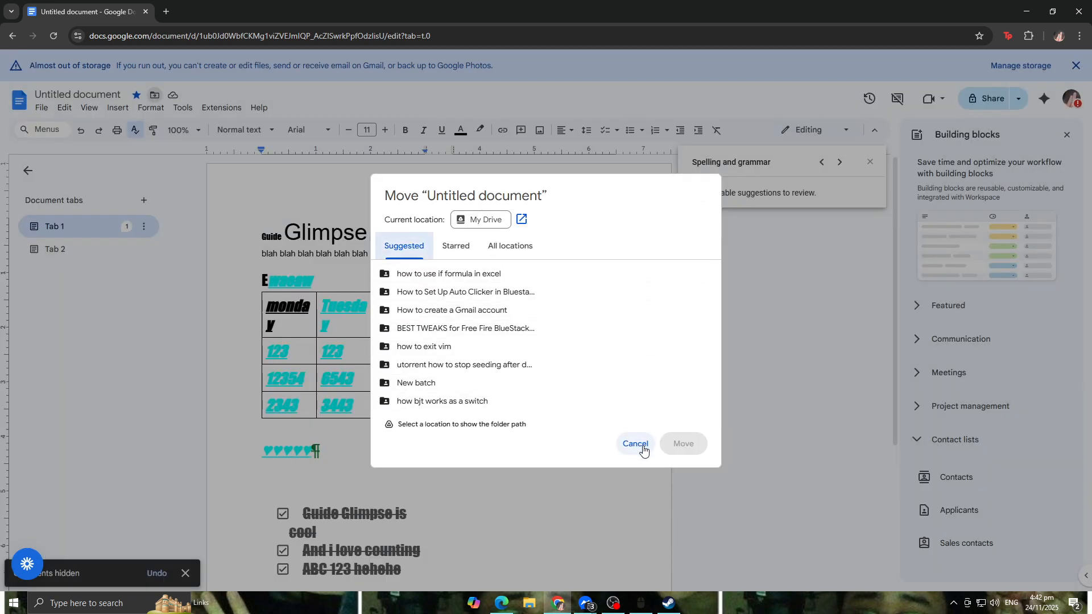
{"action": "left_click", "coordinate": [636, 445]}
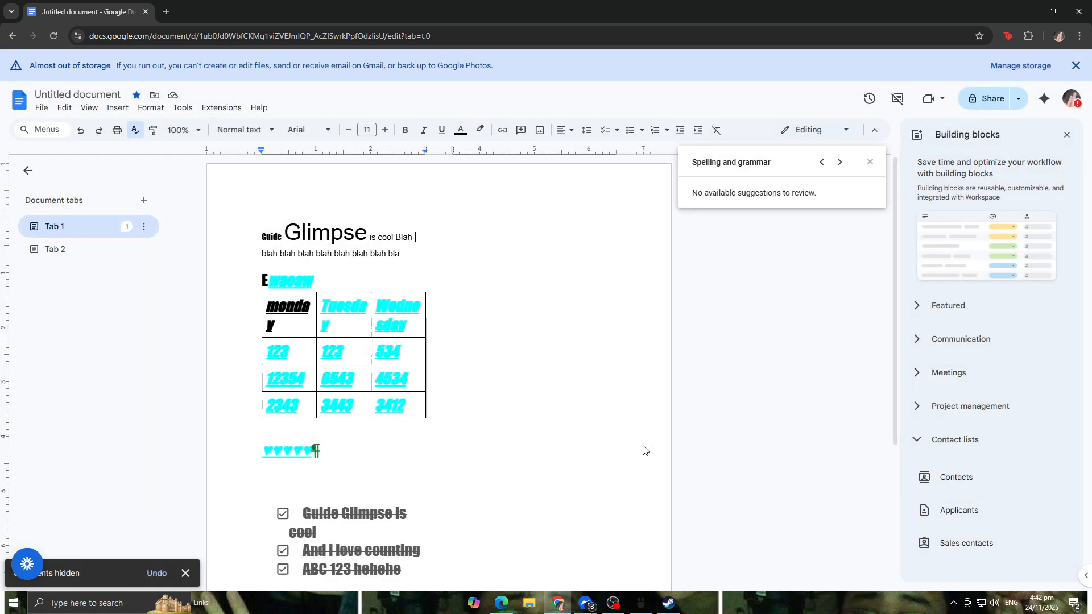
Step: Close the spelling panel and start sharing, saving the suggested name 'Guide Glimpse is cool Blah blah blah…' for the document
{"action": "left_click", "coordinate": [870, 163]}
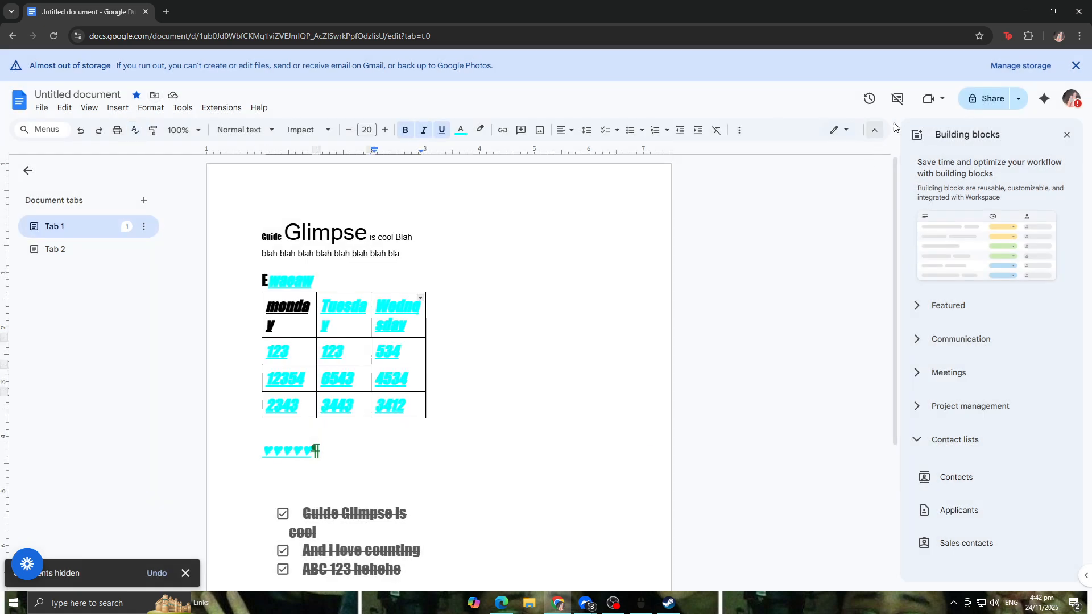
{"action": "left_click", "coordinate": [1018, 99]}
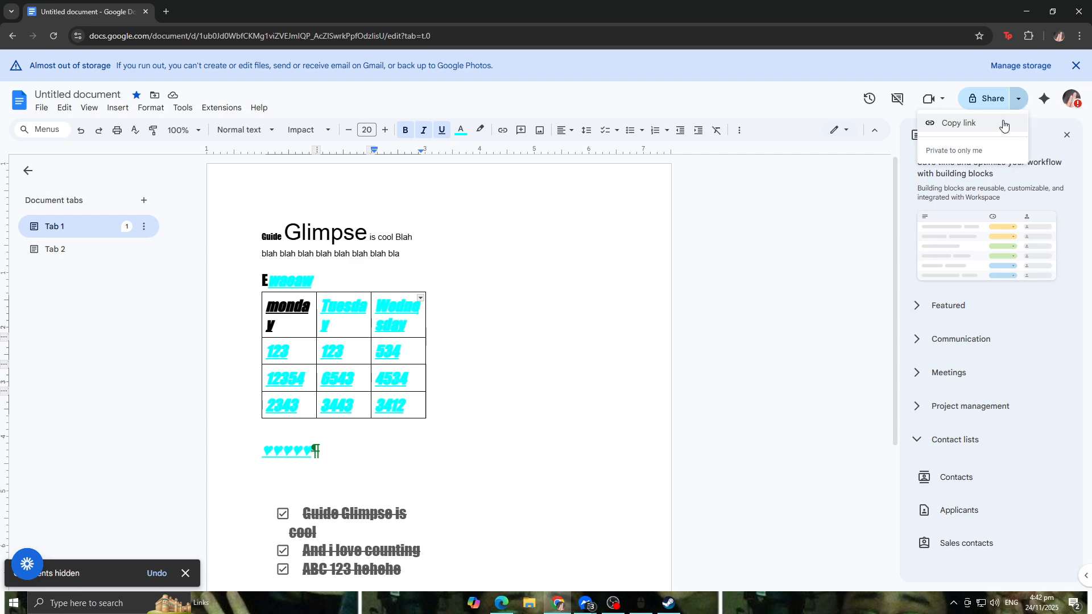
{"action": "left_click", "coordinate": [998, 101]}
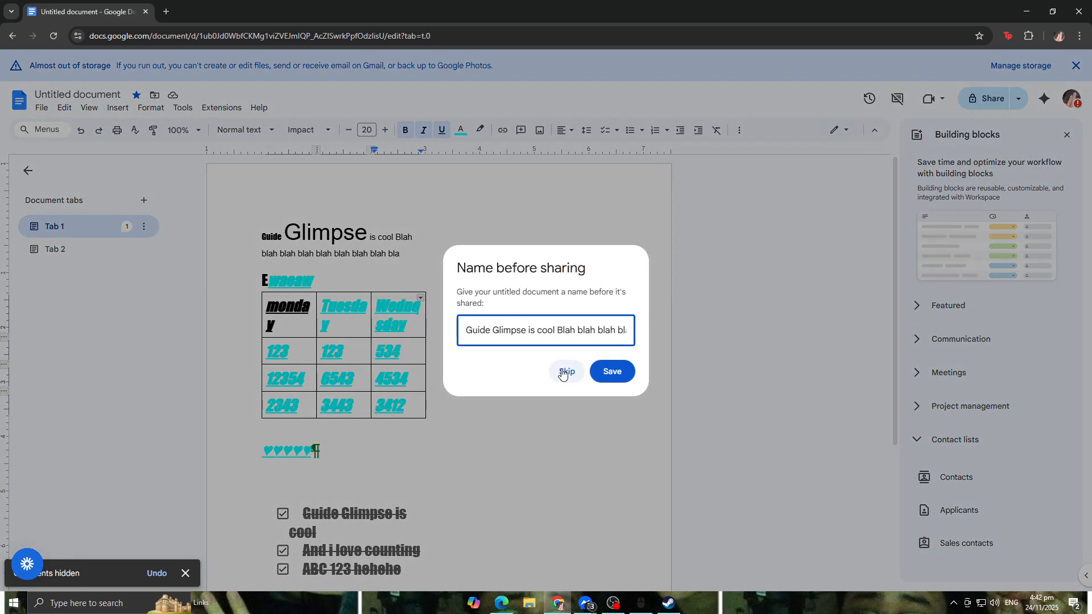
{"action": "left_click", "coordinate": [607, 373]}
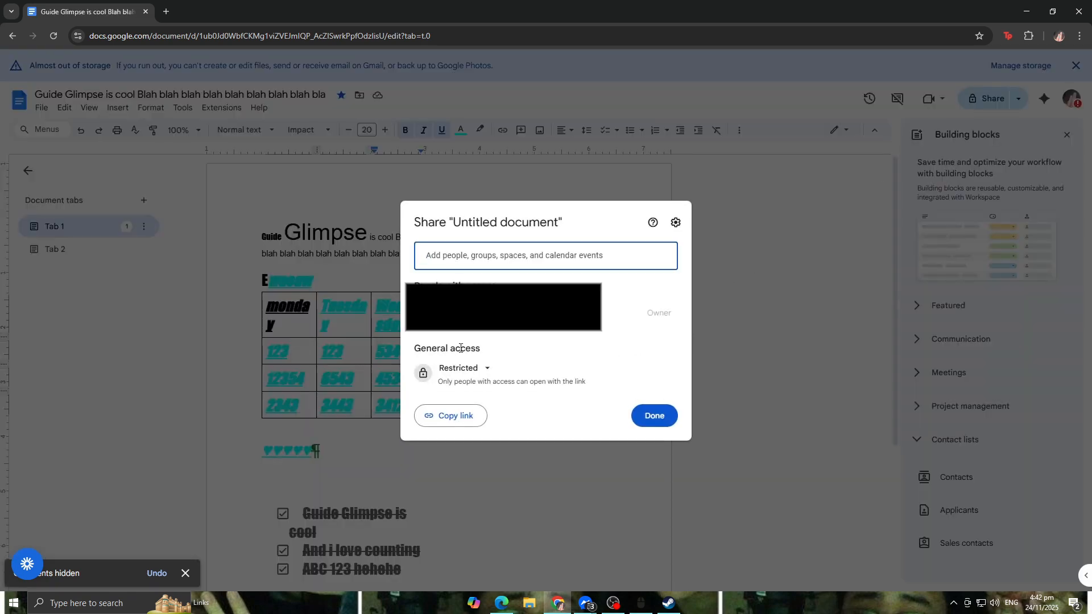
Step: Set general access to Anyone with the link and give link holders the Commenter role
{"action": "left_click", "coordinate": [484, 368]}
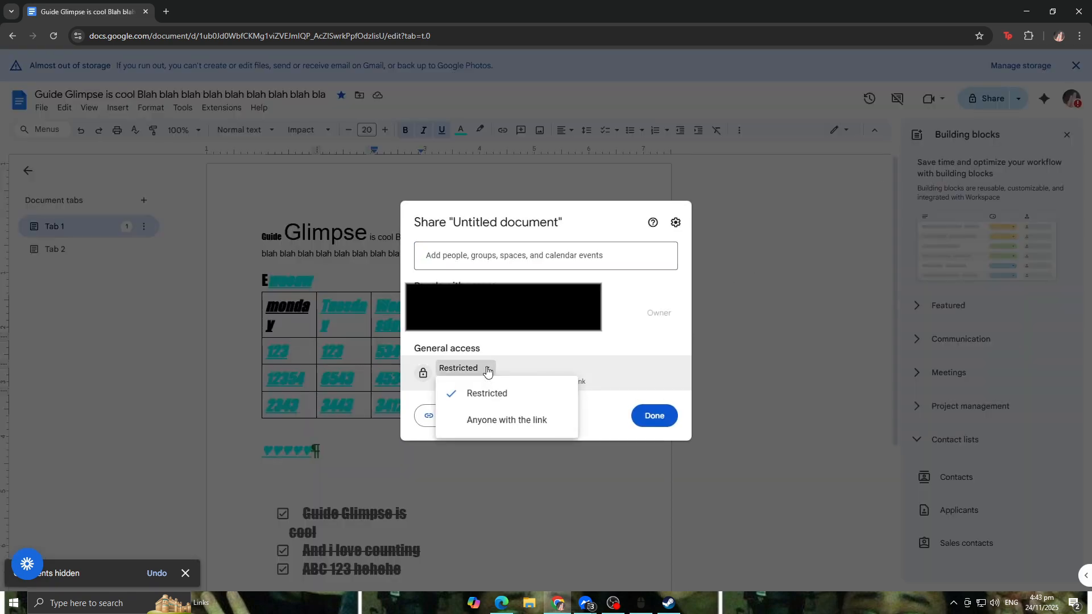
{"action": "left_click", "coordinate": [529, 422]}
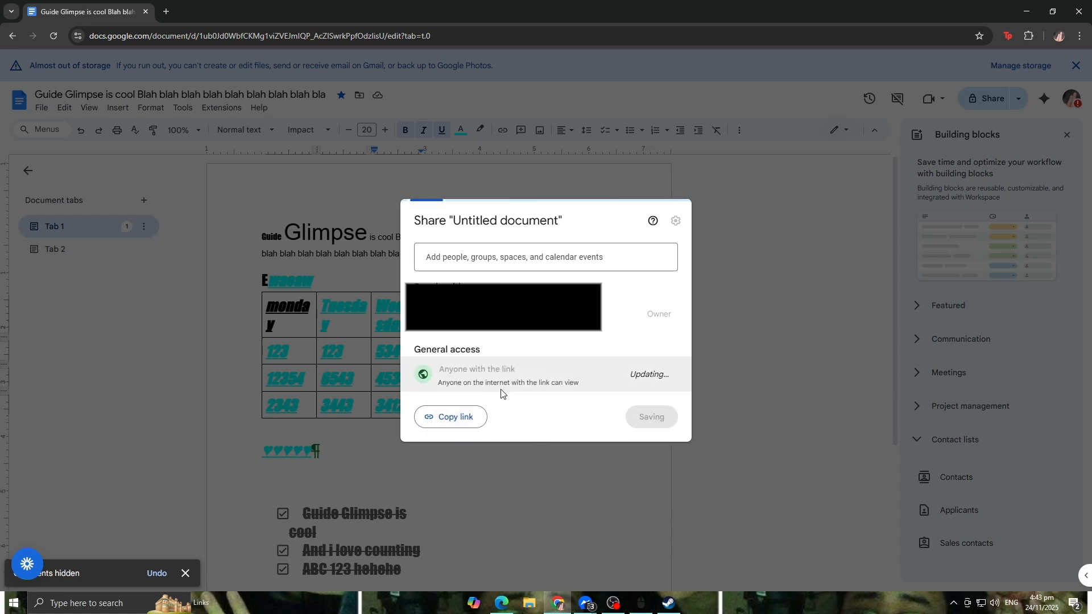
{"action": "left_click", "coordinate": [643, 381]}
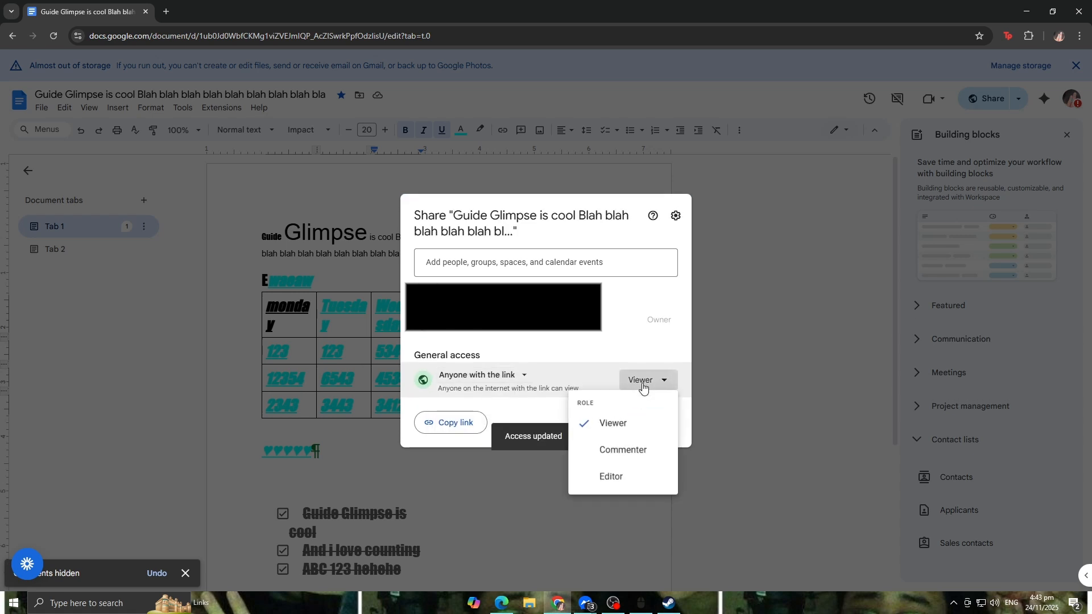
{"action": "left_click", "coordinate": [647, 447]}
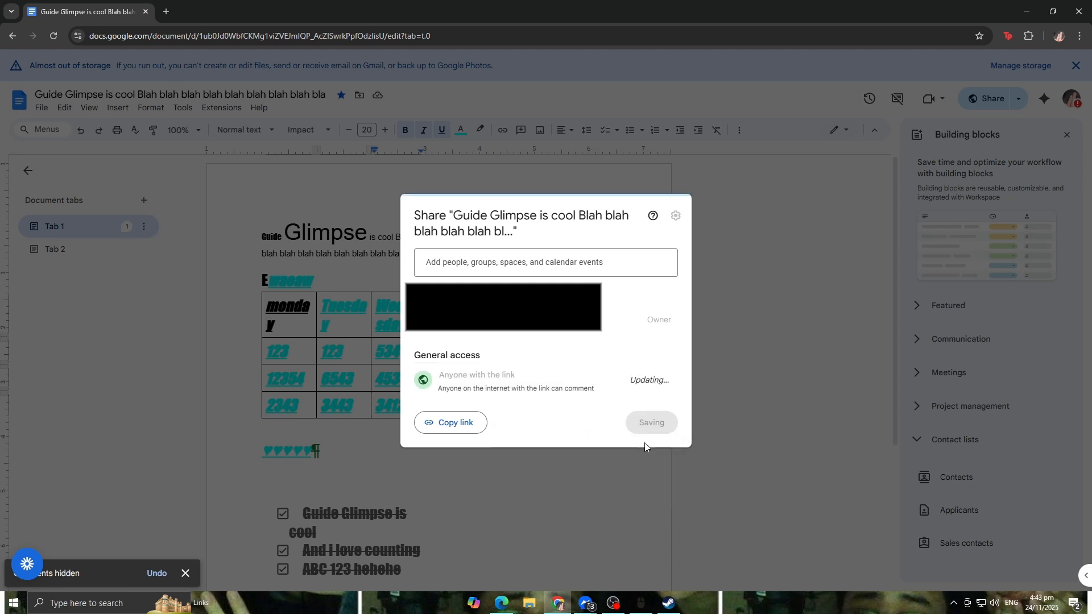
Step: Change the link role to Editor and afterwards back to Viewer
{"action": "left_click", "coordinate": [654, 380]}
{"action": "left_click", "coordinate": [633, 477]}
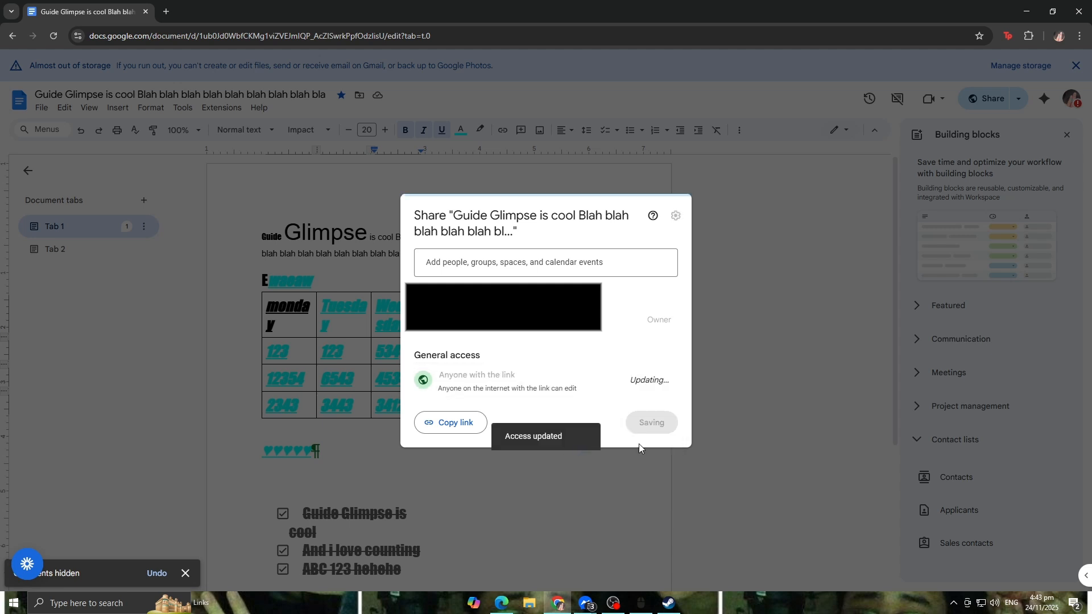
{"action": "left_click", "coordinate": [660, 385]}
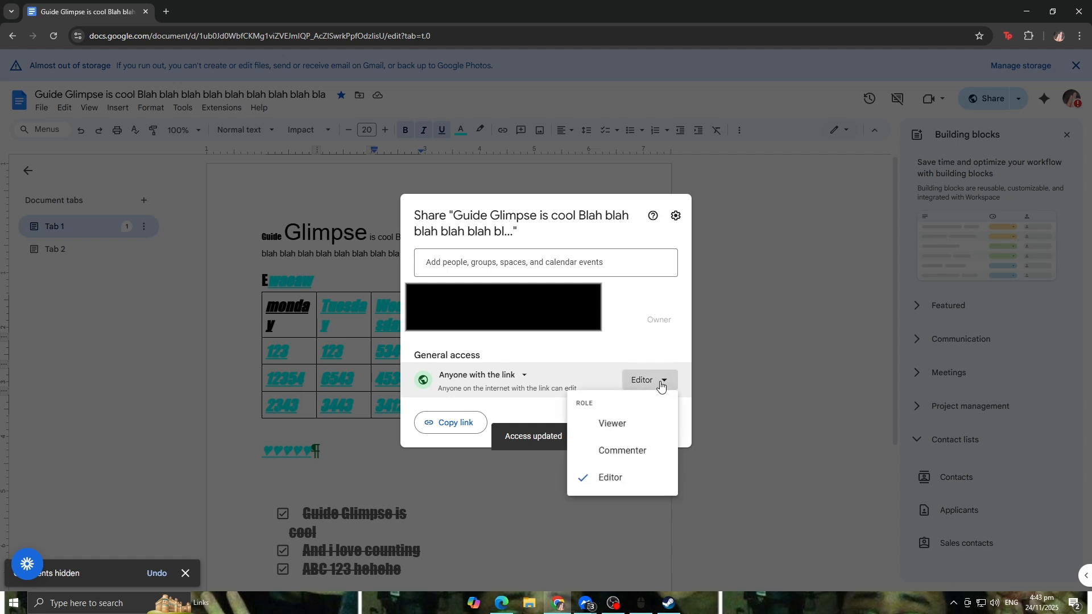
{"action": "left_click", "coordinate": [654, 421]}
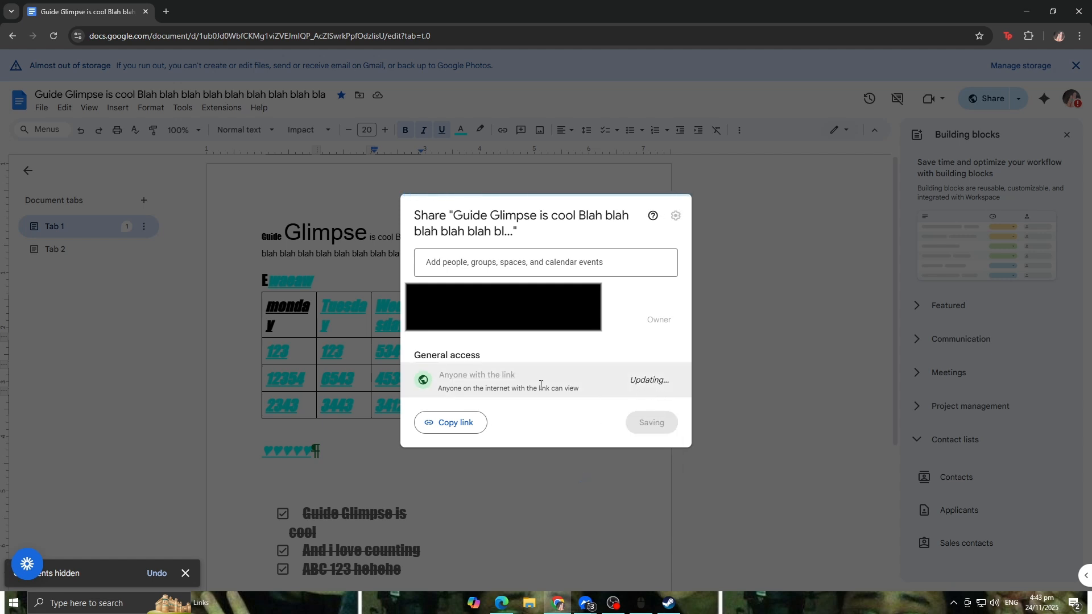
Step: Set general access back to Restricted and close the share dialog
{"action": "left_click", "coordinate": [506, 375]}
{"action": "left_click", "coordinate": [496, 413]}
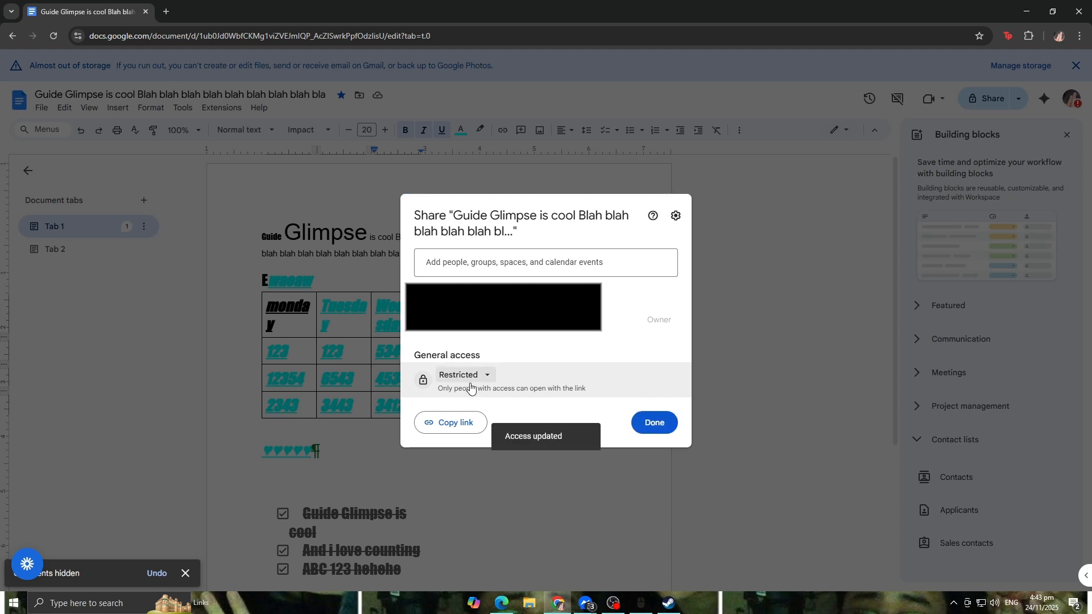
{"action": "left_click", "coordinate": [487, 377]}
{"action": "left_click", "coordinate": [509, 393]}
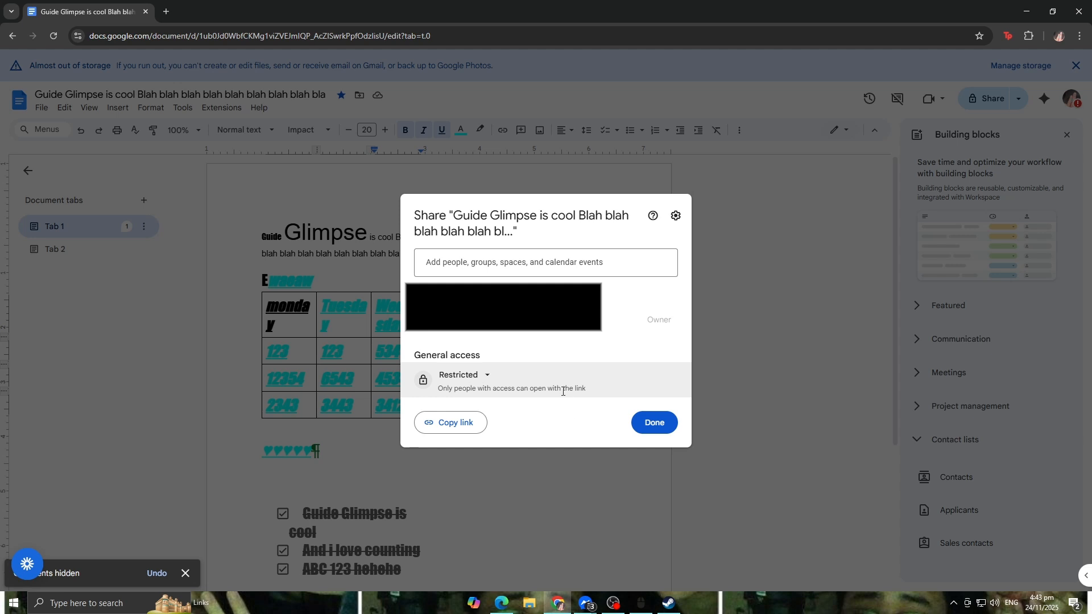
{"action": "left_click", "coordinate": [538, 503]}
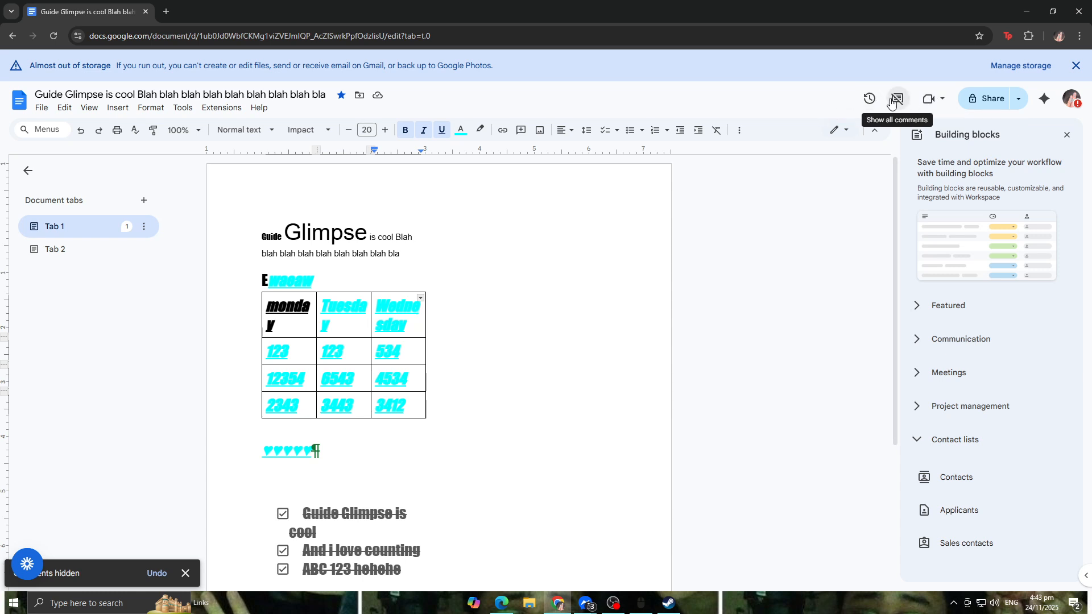
Step: Open the join-or-start-meeting options, dismiss them, and close the Building blocks side panel
{"action": "left_click", "coordinate": [940, 101]}
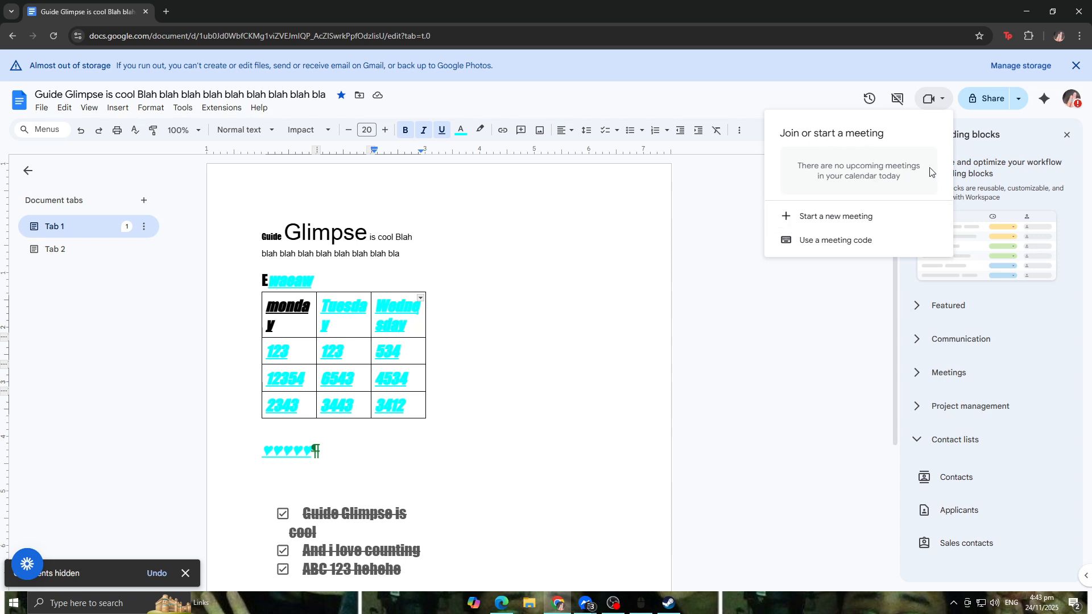
{"action": "left_click", "coordinate": [723, 183]}
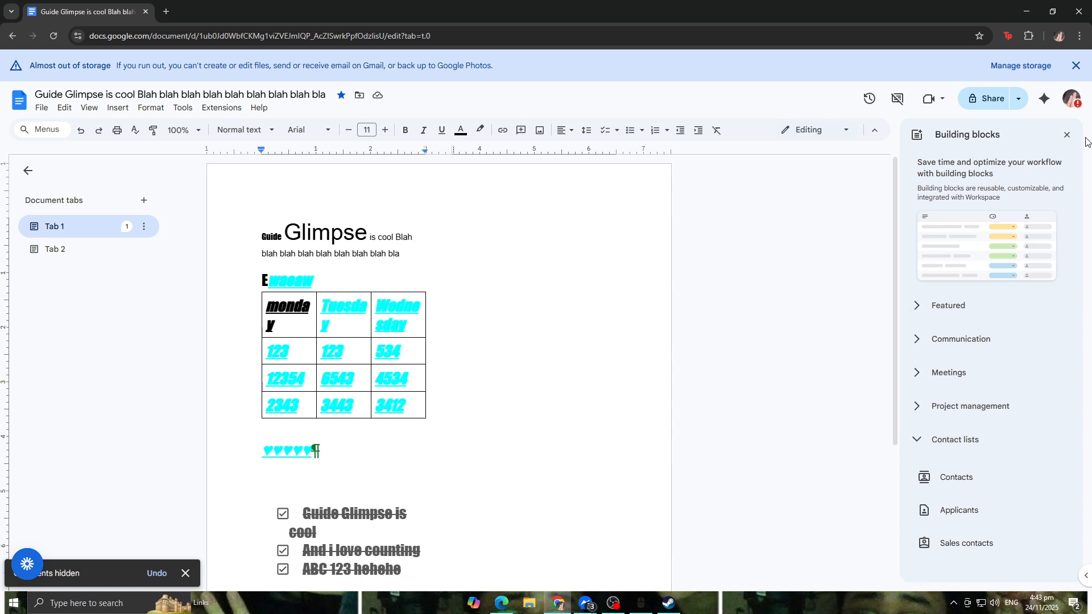
{"action": "left_click", "coordinate": [1067, 136]}
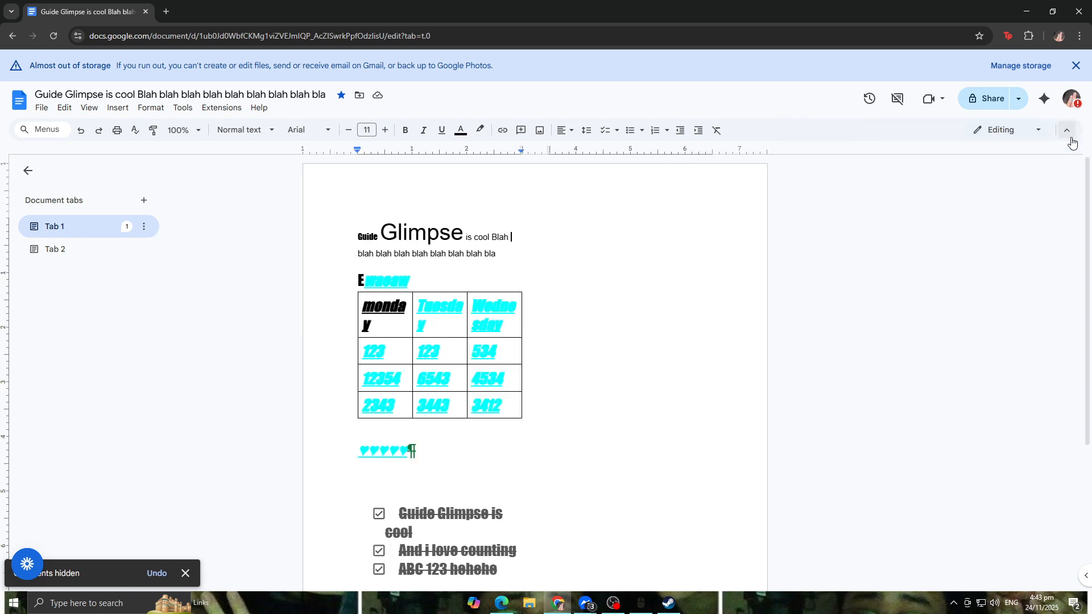
Step: Open the Gemini side panel, choose Try it out, and close the panel
{"action": "left_click", "coordinate": [1045, 101]}
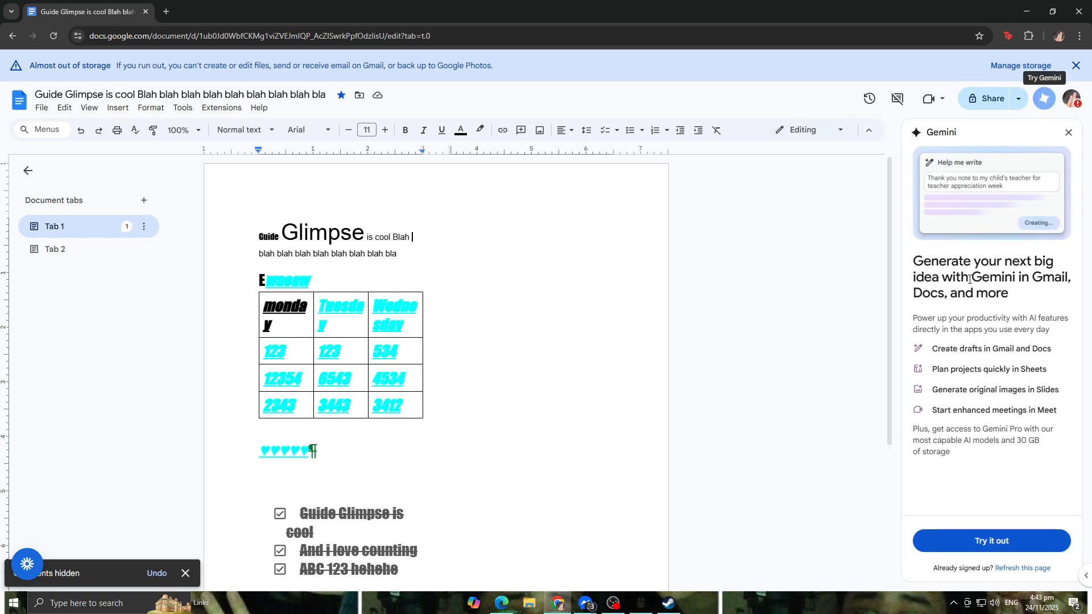
{"action": "left_click", "coordinate": [1038, 539]}
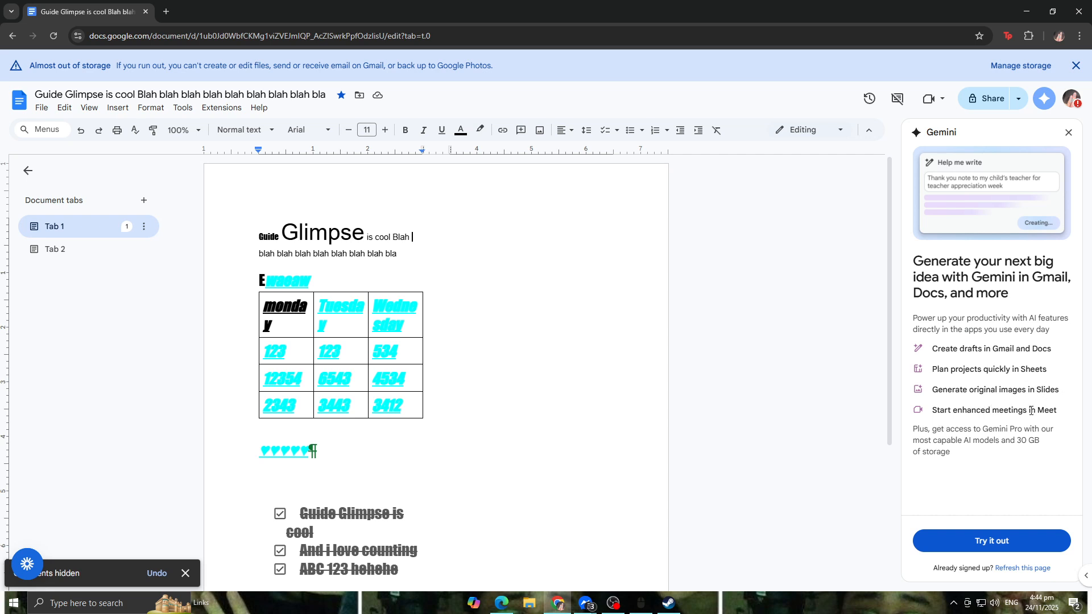
{"action": "left_click", "coordinate": [1069, 132]}
{"action": "scroll", "coordinate": [480, 530], "scroll_direction": "down", "scroll_amount": 3}
{"action": "left_click_drag", "start_coordinate": [500, 493], "coordinate": [446, 422]}
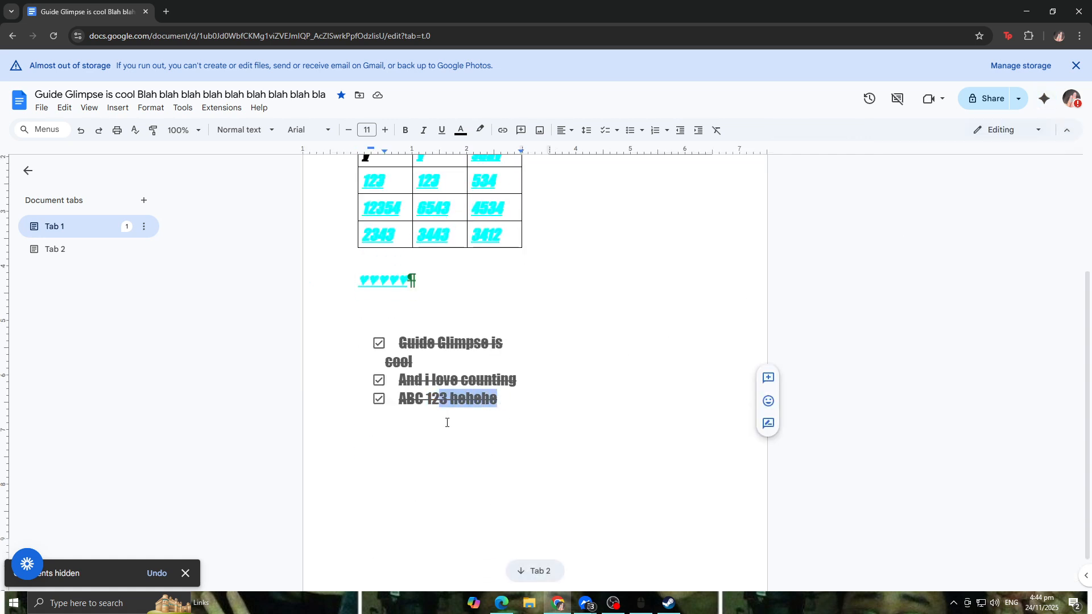
{"action": "left_click", "coordinate": [540, 411]}
{"action": "scroll", "coordinate": [535, 415], "scroll_direction": "up", "scroll_amount": 2}
{"action": "scroll", "coordinate": [536, 417], "scroll_direction": "up", "scroll_amount": 1}
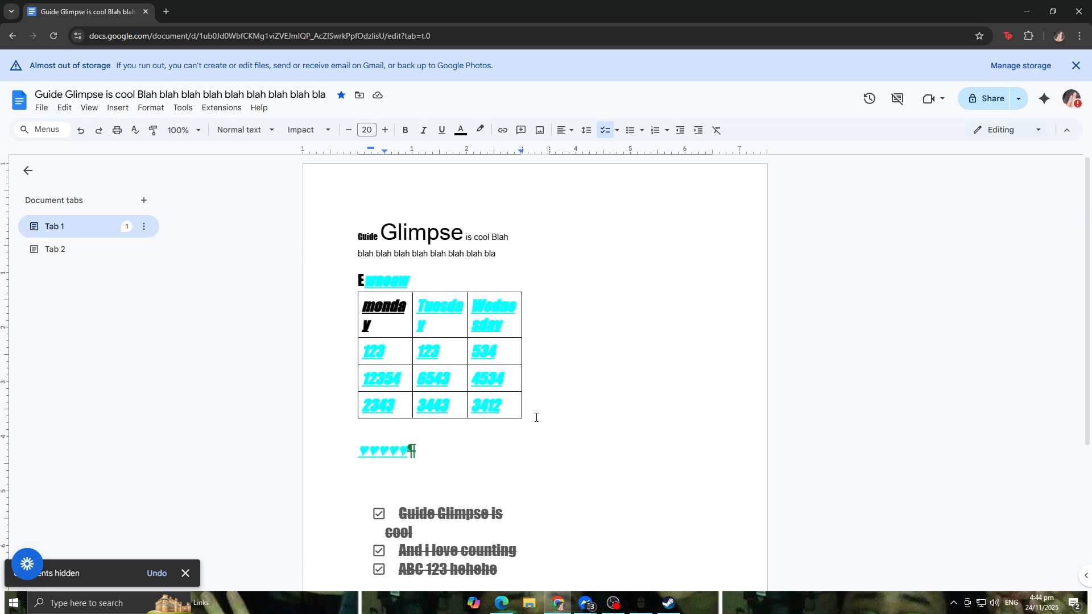